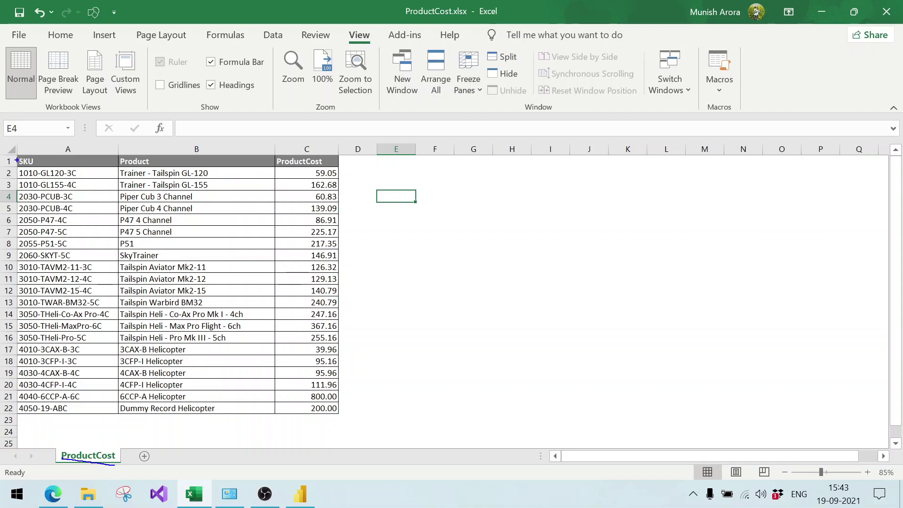
- Import the ProductCost table from the ProductCost.xlsx Excel workbook and load it
mouse_move(16, 151)
mouse_down()
mouse_move(64, 299)
mouse_move(326, 415)
mouse_move(421, 429)
mouse_move(331, 421)
mouse_move(358, 423)
mouse_up()
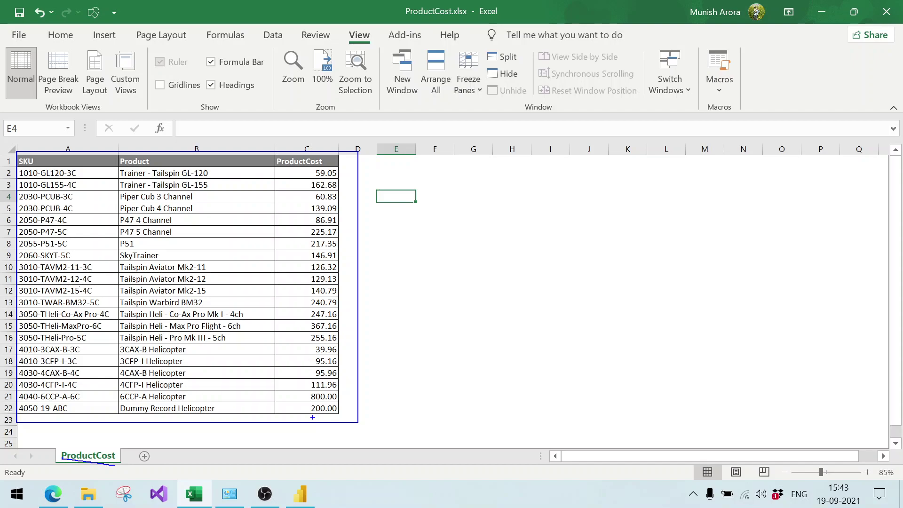
key(Escape)
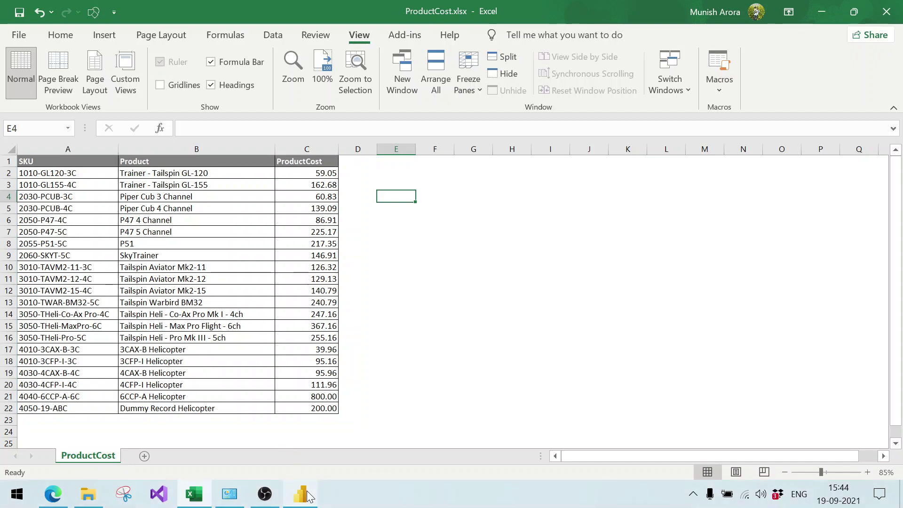
click(301, 493)
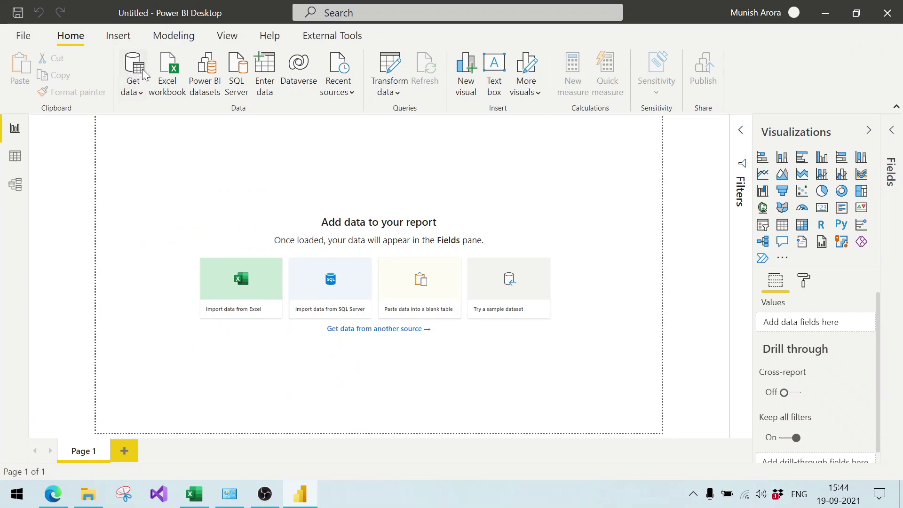
click(179, 84)
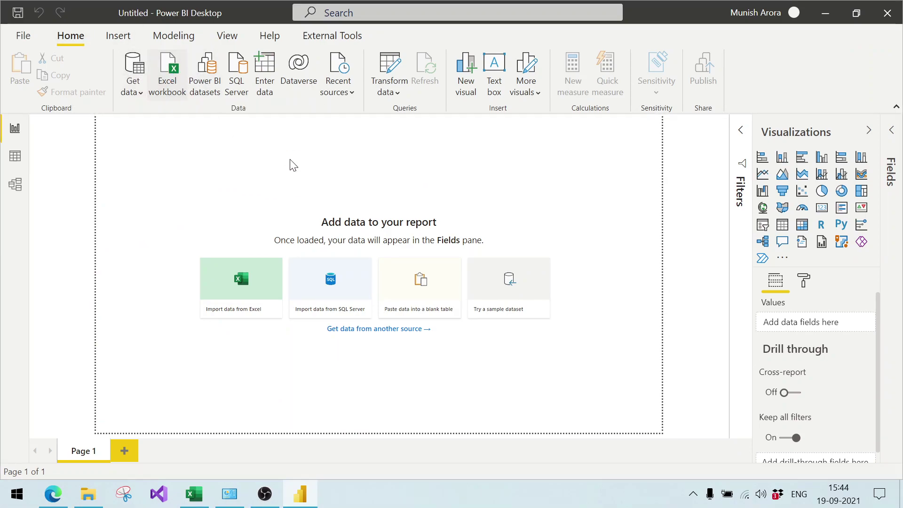
click(239, 127)
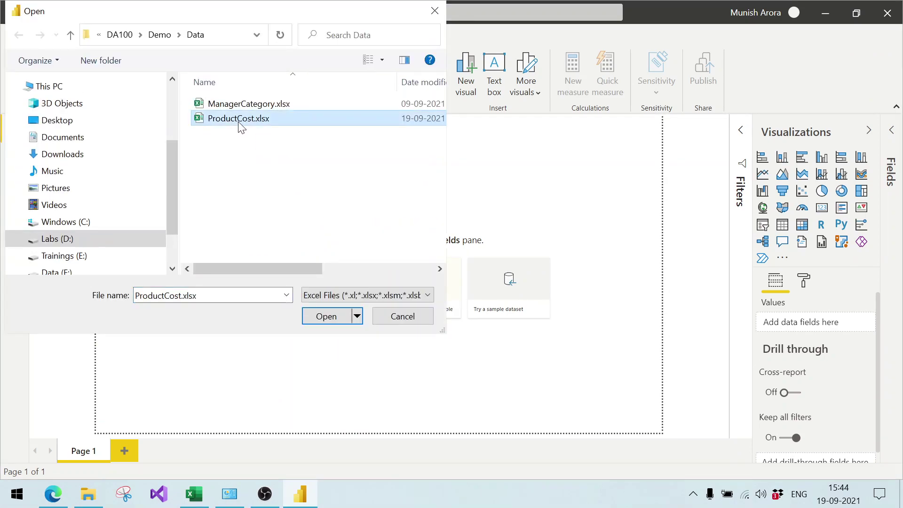
double_click(239, 119)
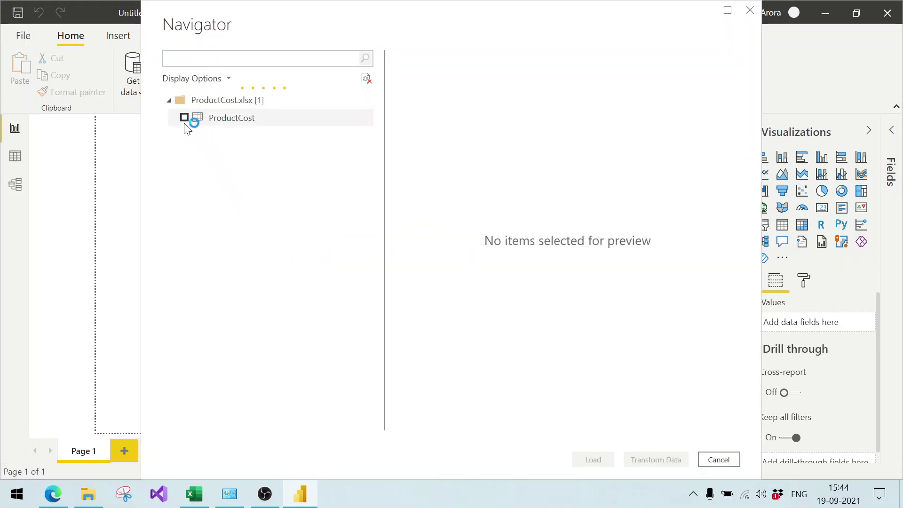
click(195, 121)
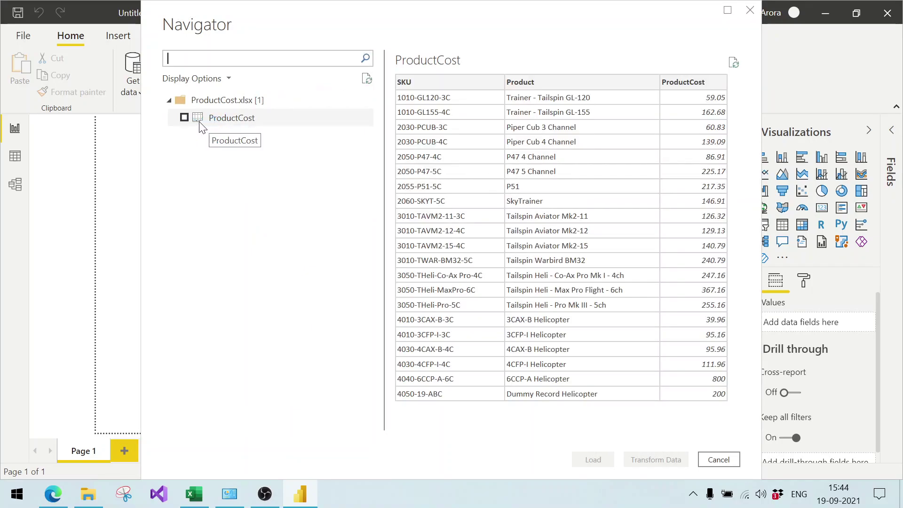
click(184, 117)
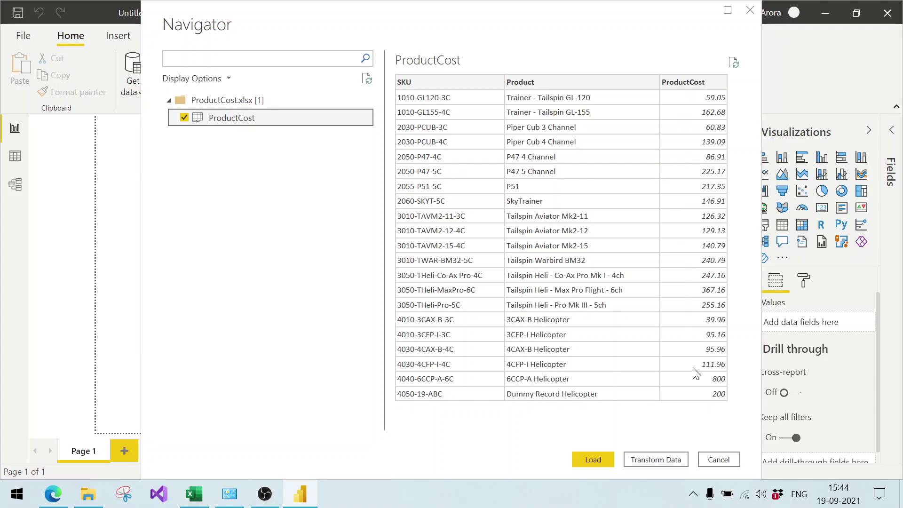
click(593, 459)
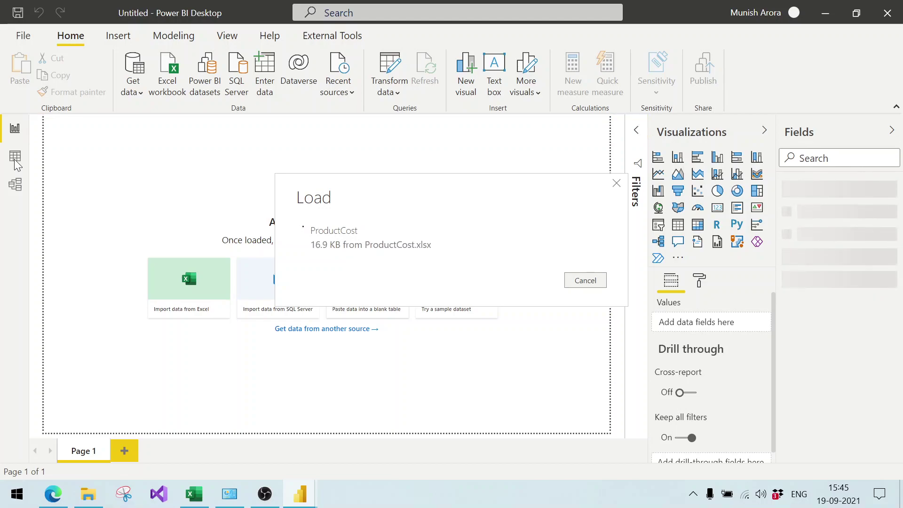
- View the ProductCost table's 21 rows in Data view and select the SKU column
click(16, 164)
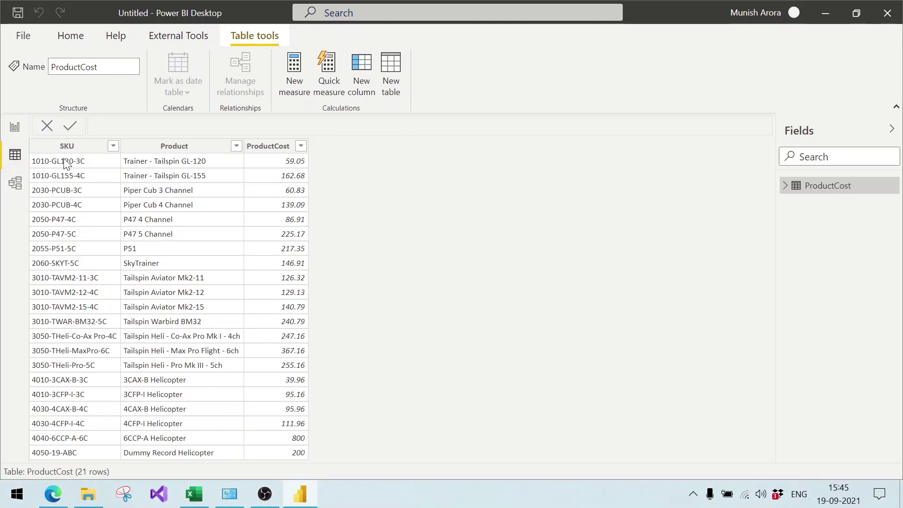
click(65, 160)
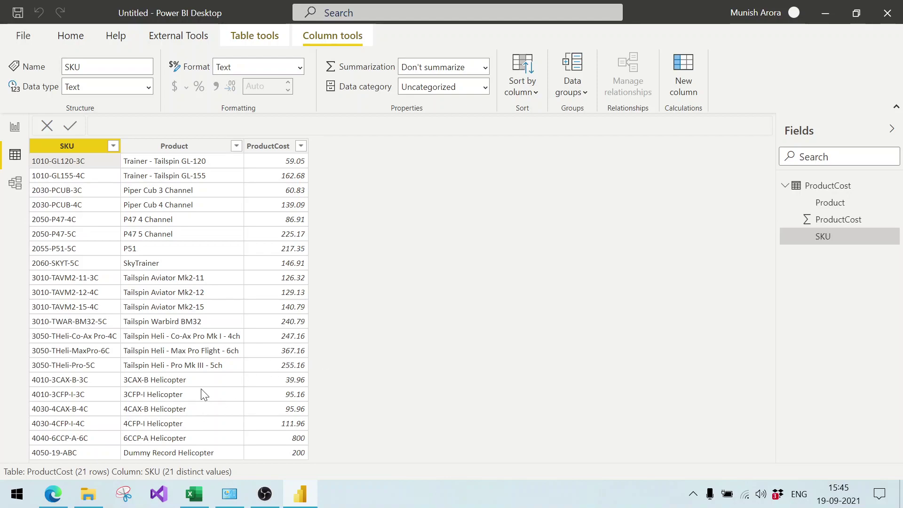
- Copy the Dummy Record Helicopter row 22 into row 23 in ProductCost.xlsx
click(194, 496)
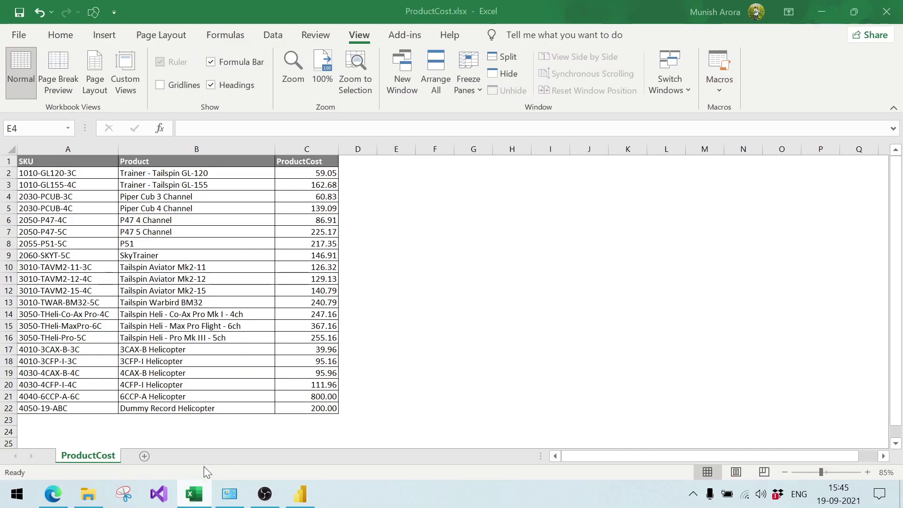
click(81, 408)
key(shift+space)
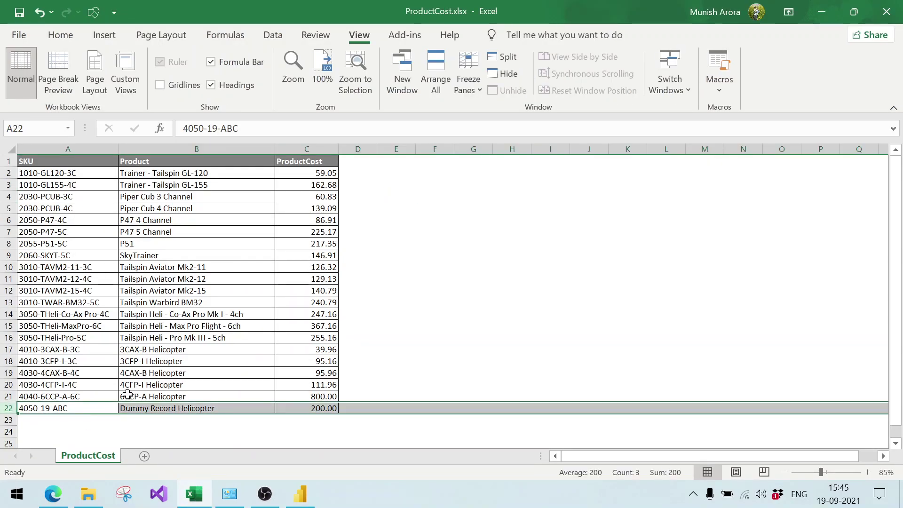
key(ctrl+c)
click(98, 420)
key(ctrl+v)
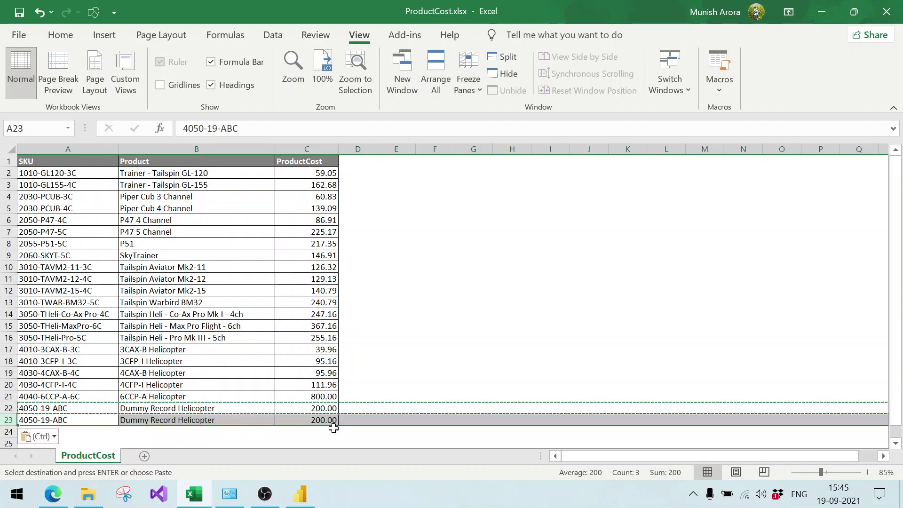
- Change cell C23's cost from 200 to $200 and return to Power BI Desktop
click(313, 421)
key(F2)
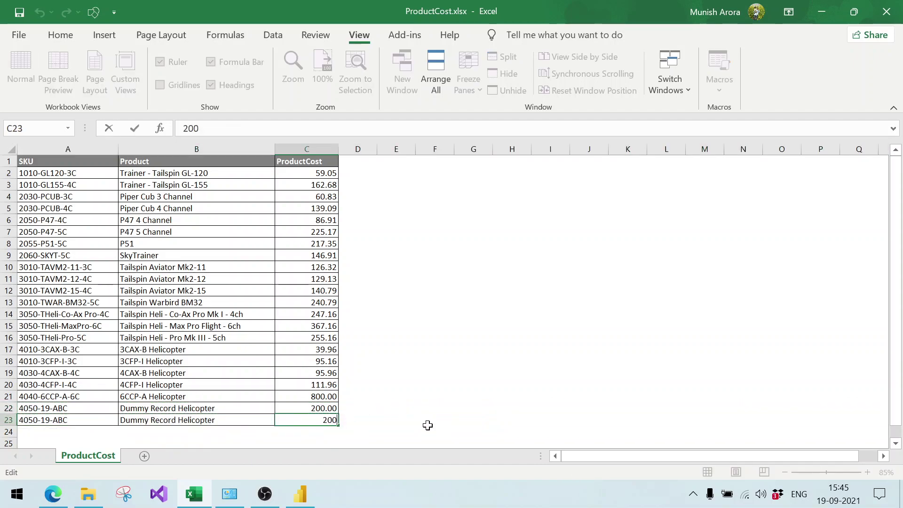
key(Home)
text($)
key(Return)
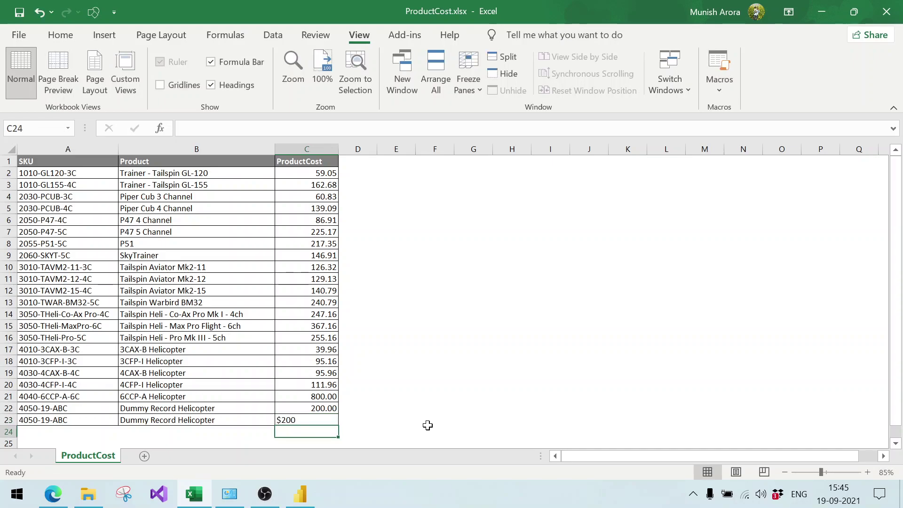
key(alt+Tab)
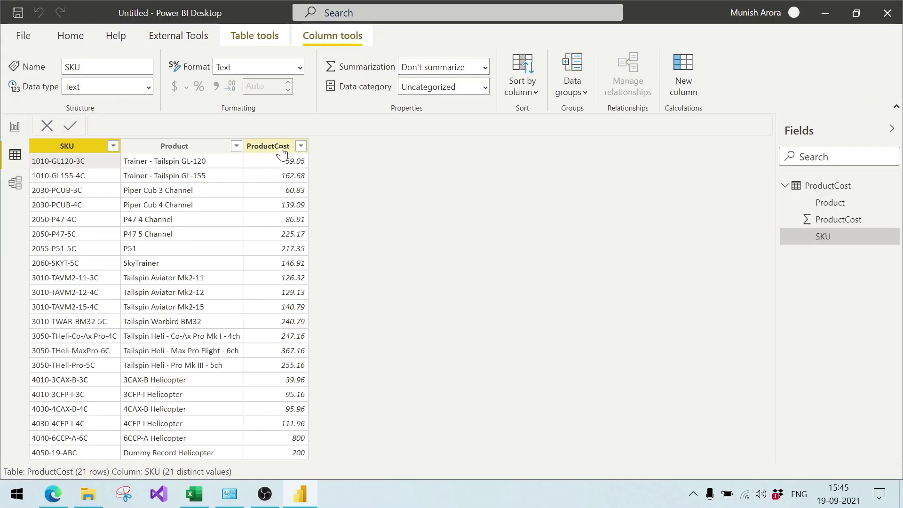
- Select the ProductCost column and check the $200 edit in the Excel workbook
click(277, 146)
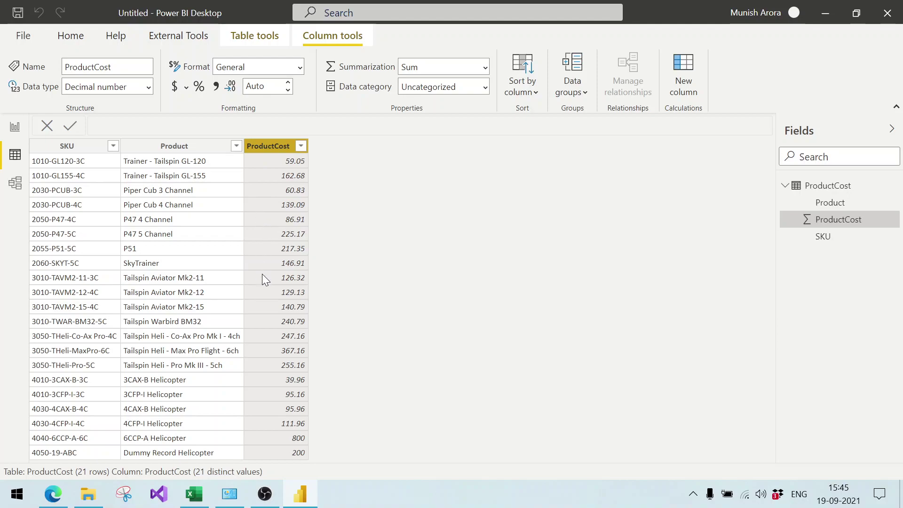
key(alt+Tab)
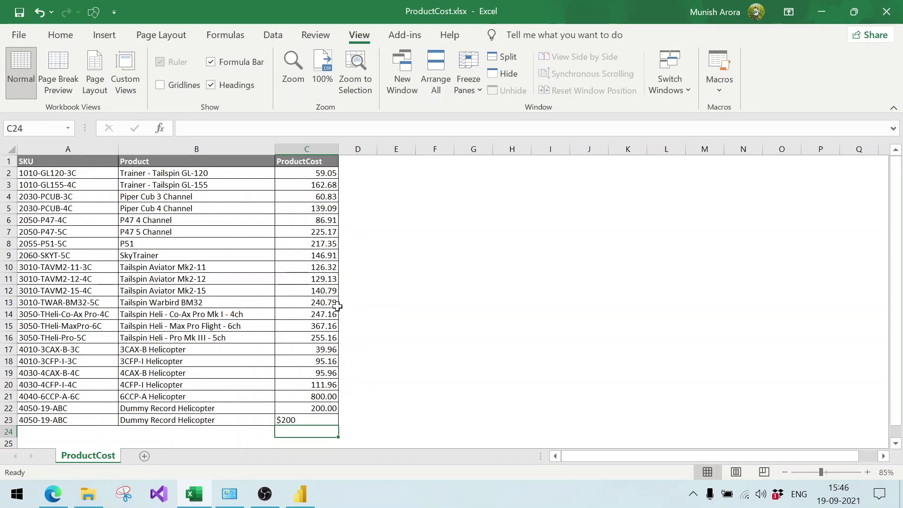
click(312, 298)
key(alt+Tab)
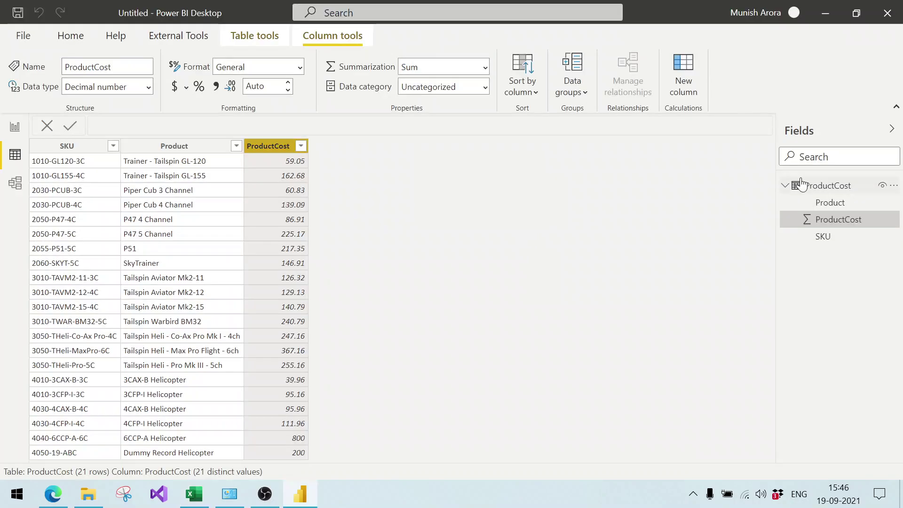
- Refresh the ProductCost table and inspect the new 22nd row's blank ProductCost cell
right_click(812, 184)
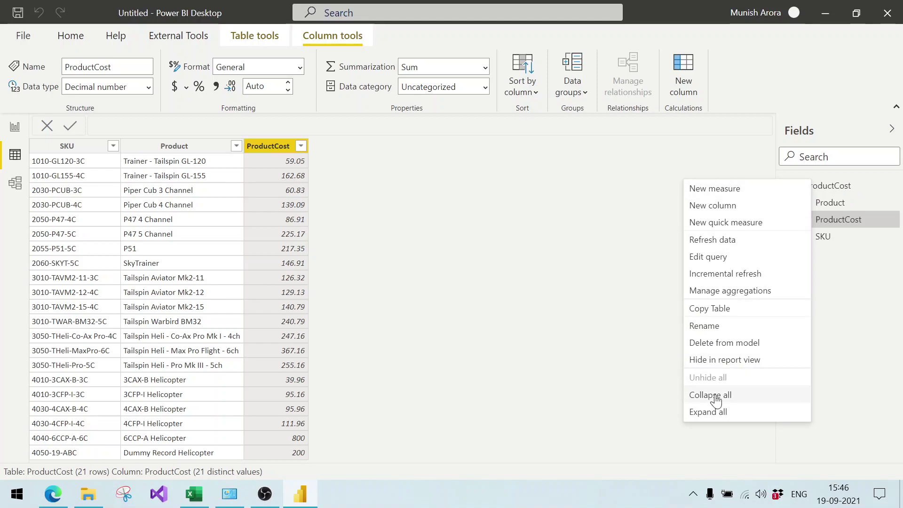
click(715, 239)
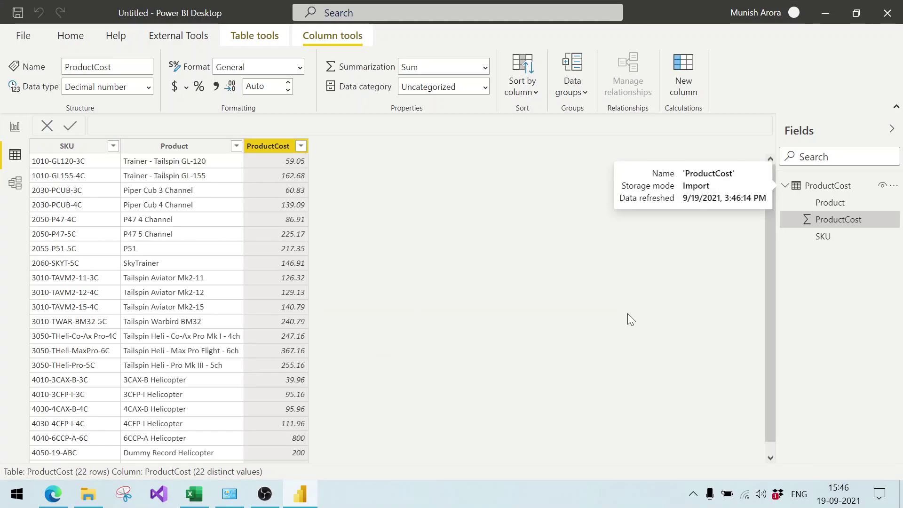
click(767, 460)
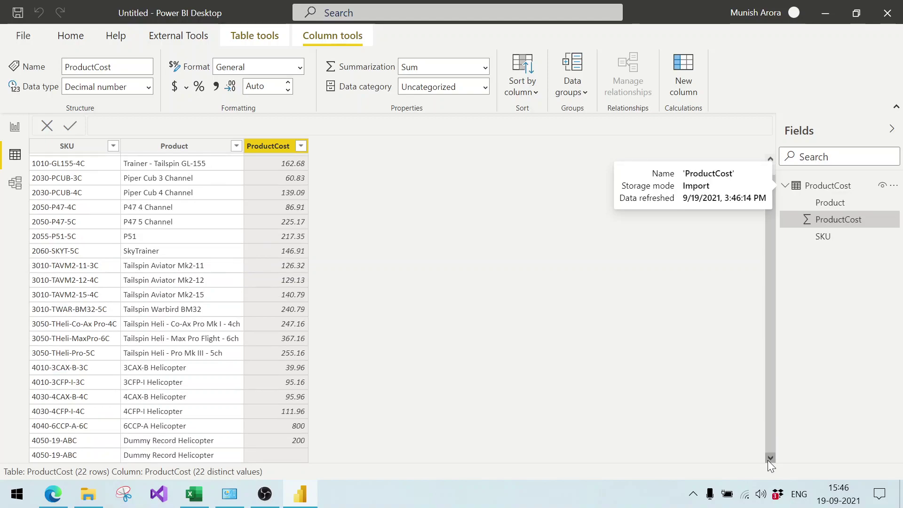
click(275, 455)
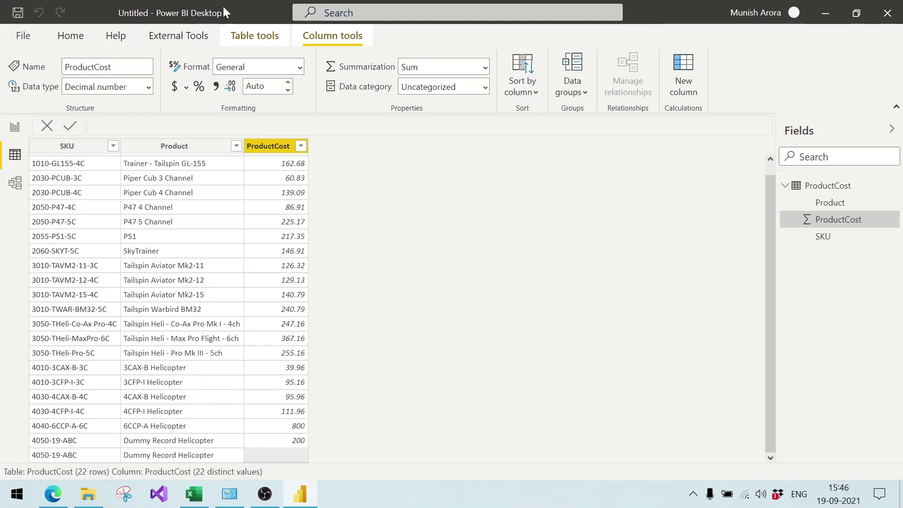
click(84, 36)
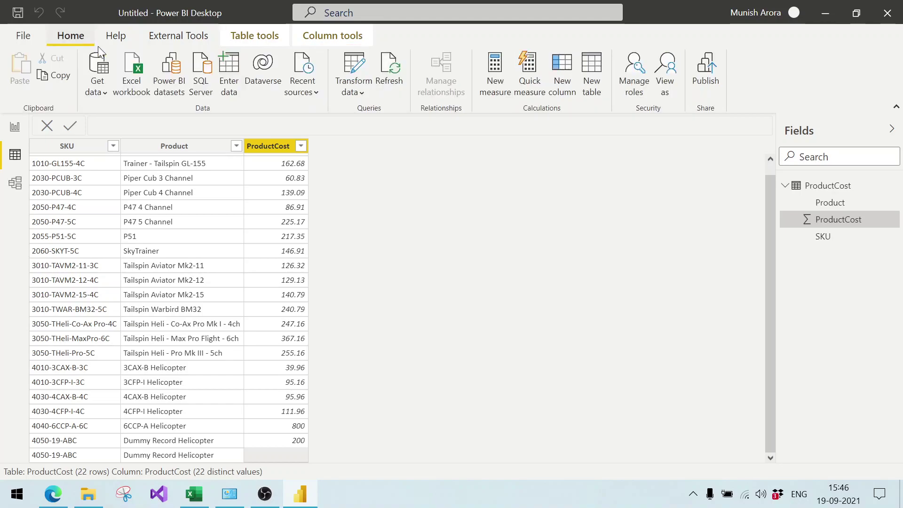
- Open ProductCost in Power Query Editor and turn on Column quality, revealing 4% errors
click(357, 95)
click(368, 114)
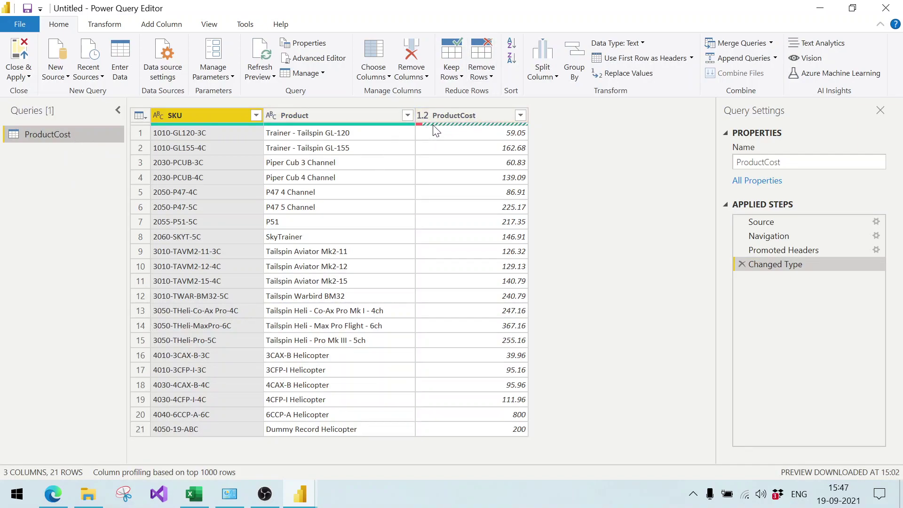
click(470, 116)
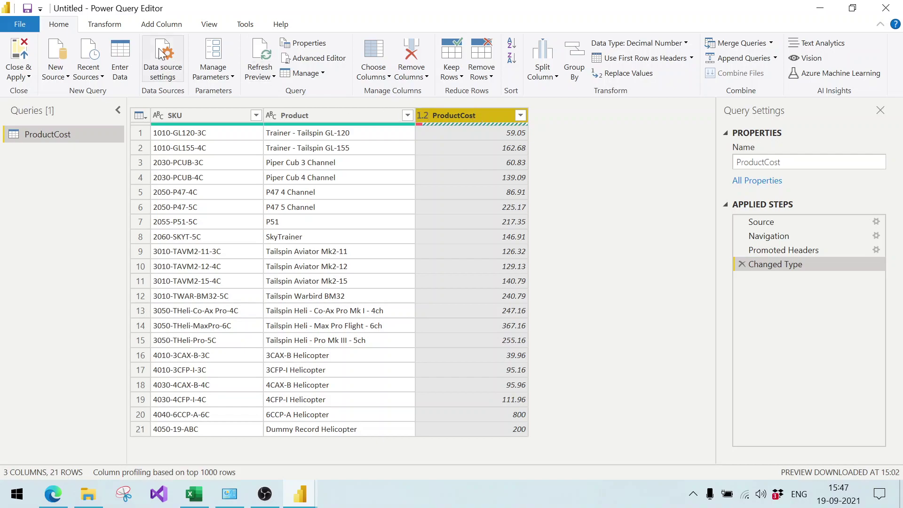
click(207, 25)
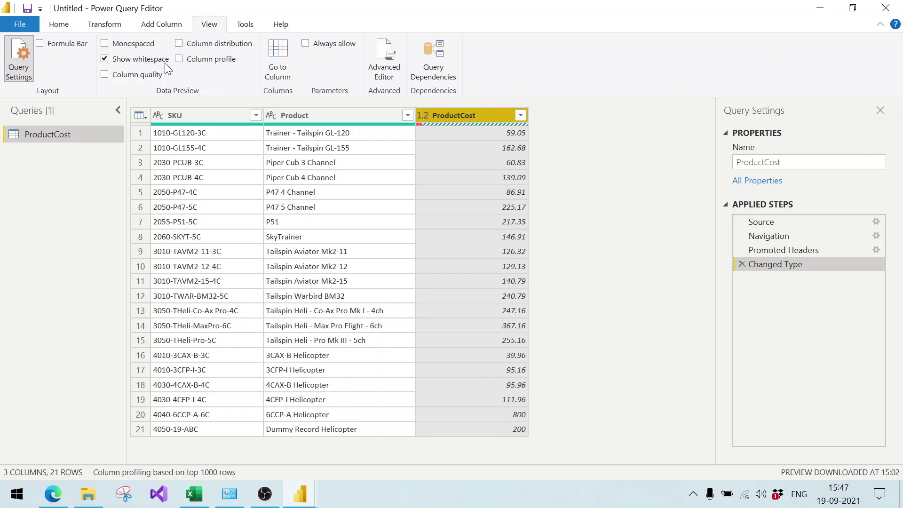
click(151, 76)
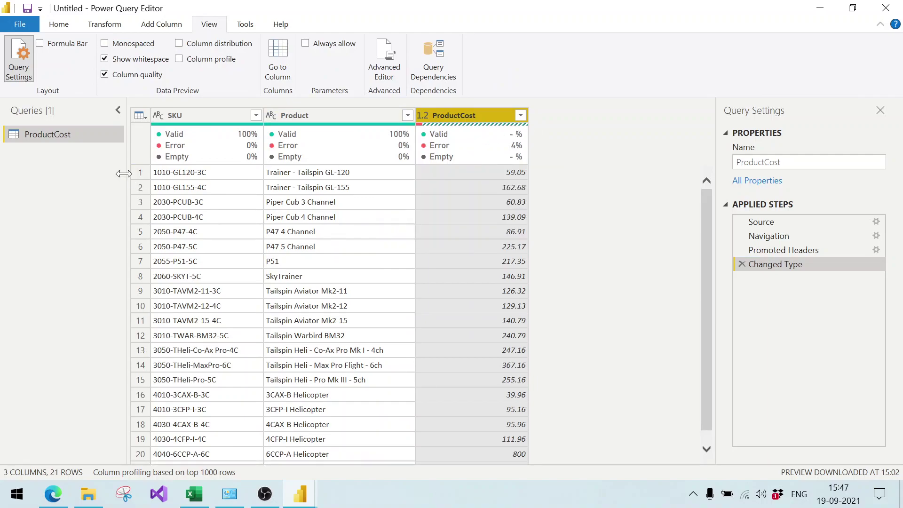
- Create the ProductCost (2) reference query and compare it with the original ProductCost query
right_click(99, 137)
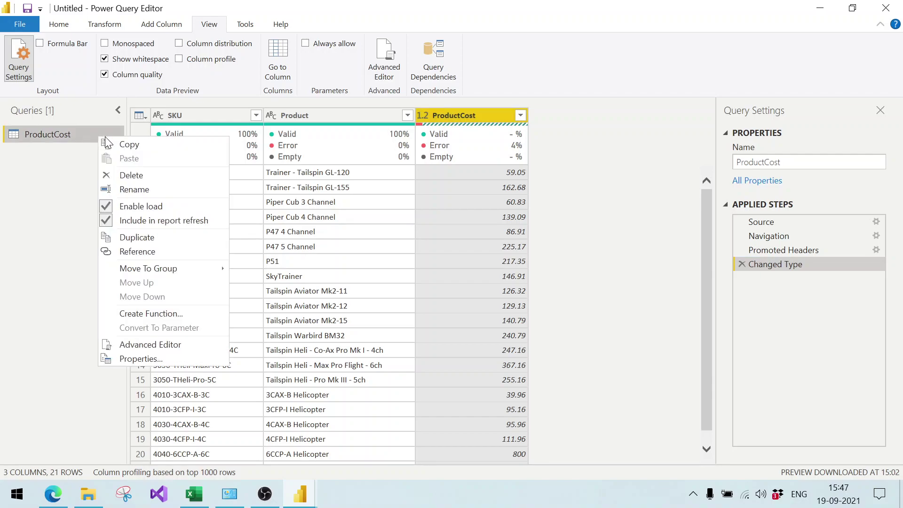
click(175, 253)
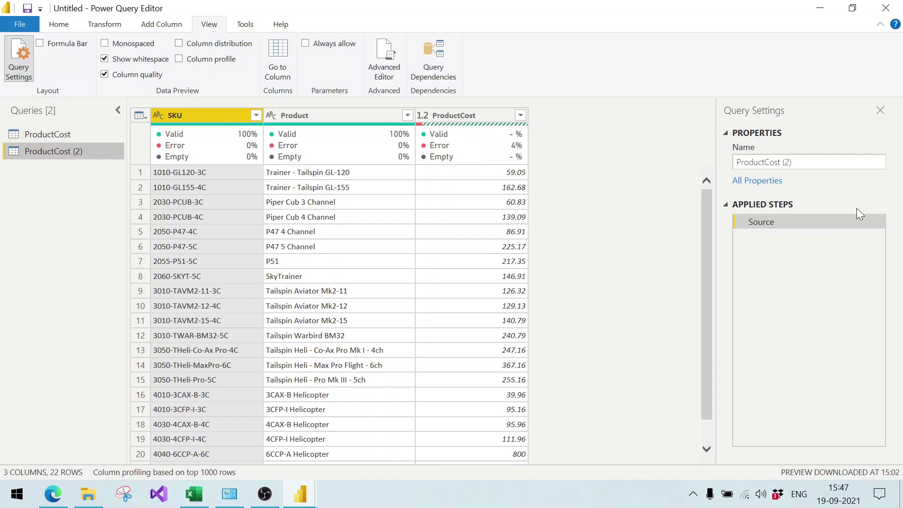
click(47, 135)
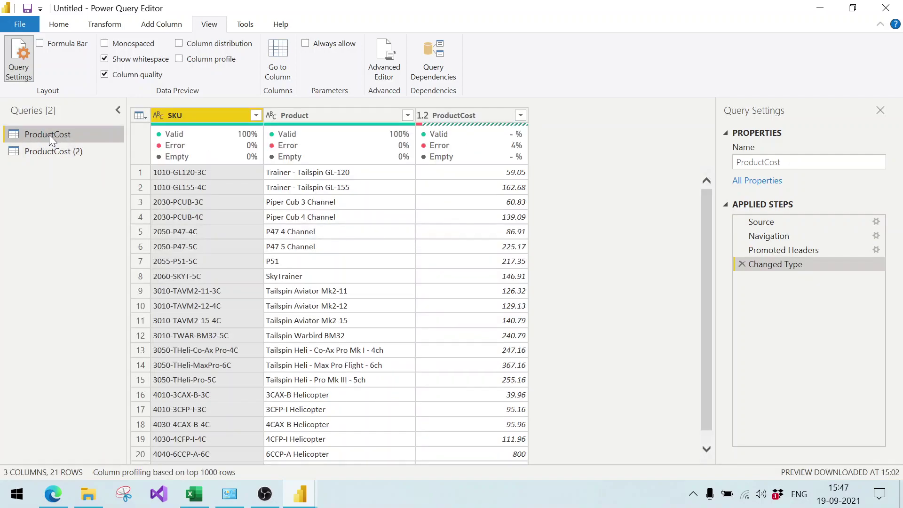
click(73, 155)
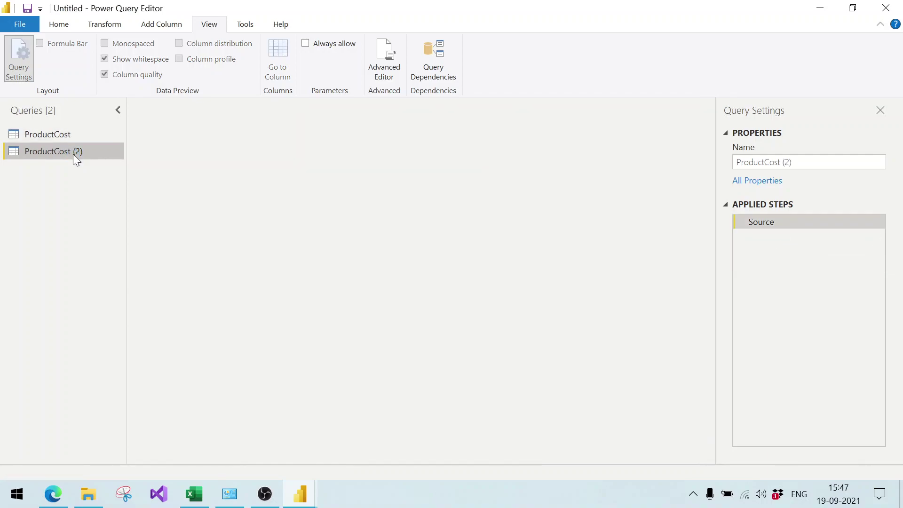
click(81, 139)
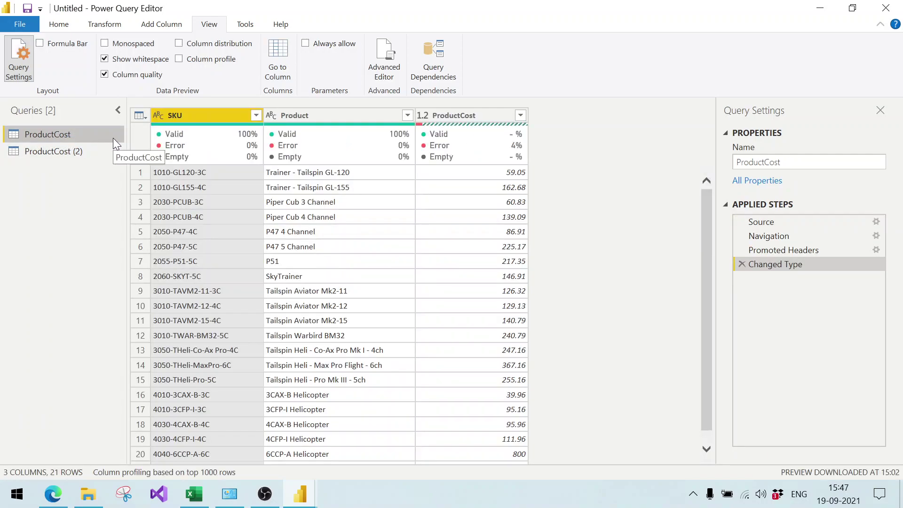
- Rename the original ProductCost query to ProductCost-Original
double_click(113, 137)
text(-Orif)
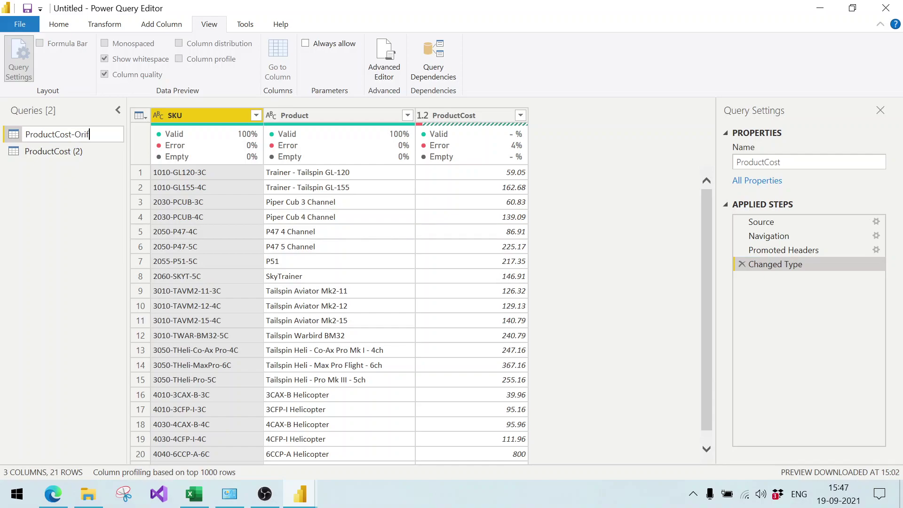
key(BackSpace)
text(ginal)
key(Return)
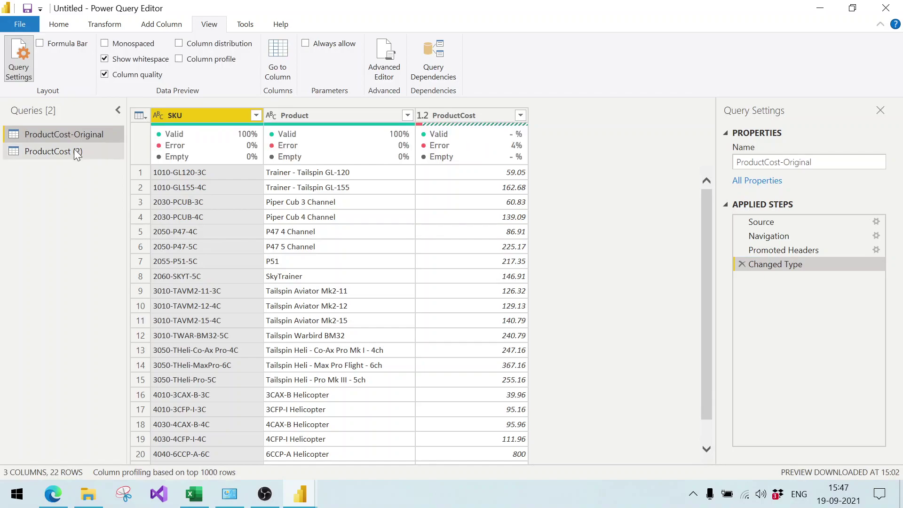
- Rename the ProductCost (2) reference query to ProductCost
click(74, 151)
key(F2)
key(End)
key(BackSpace)
key(BackSpace)
key(BackSpace)
key(BackSpace)
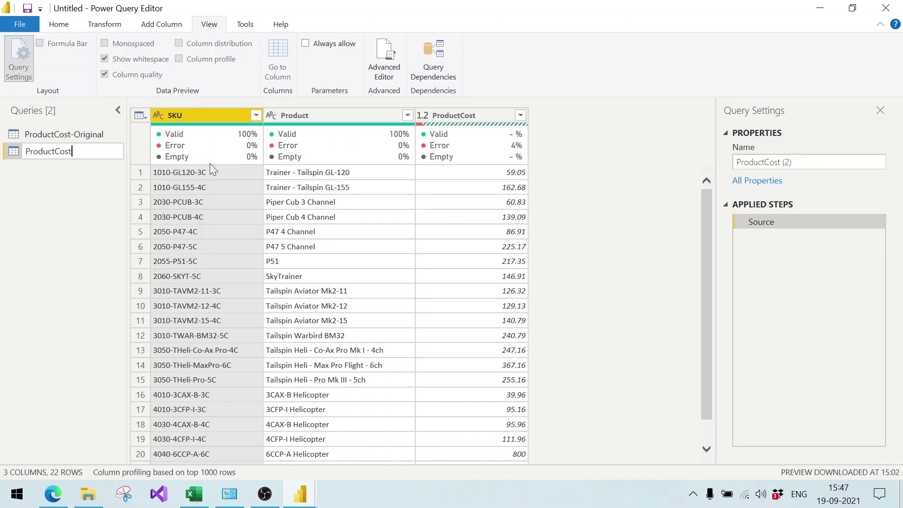
key(Return)
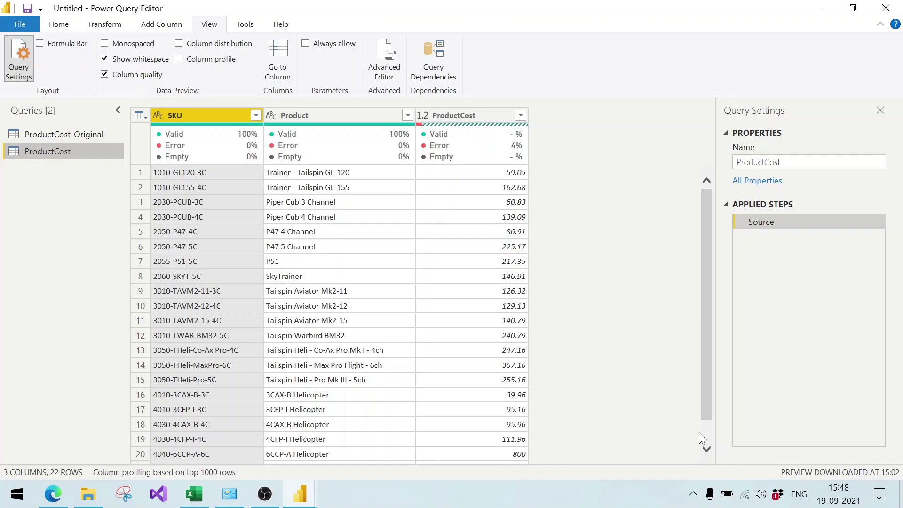
- Remove error rows from the ProductCost column, leaving 21 rows with 0% errors
click(707, 443)
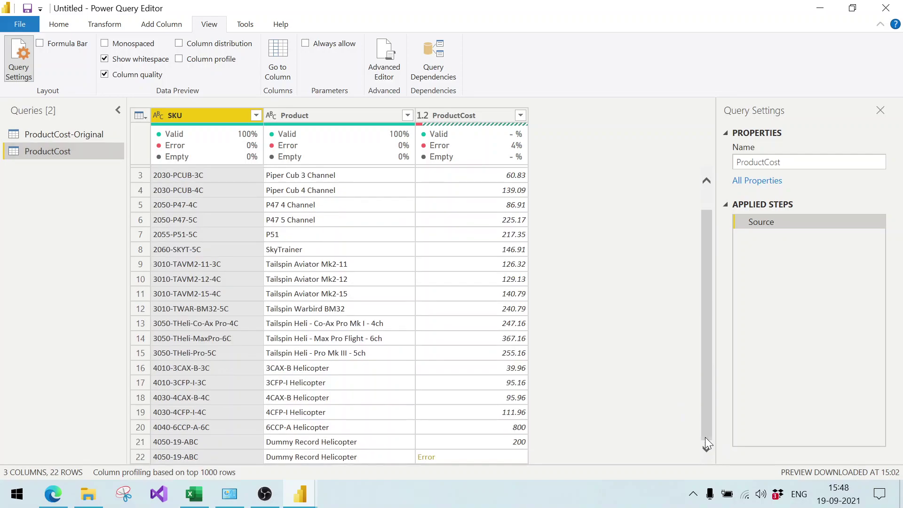
click(464, 118)
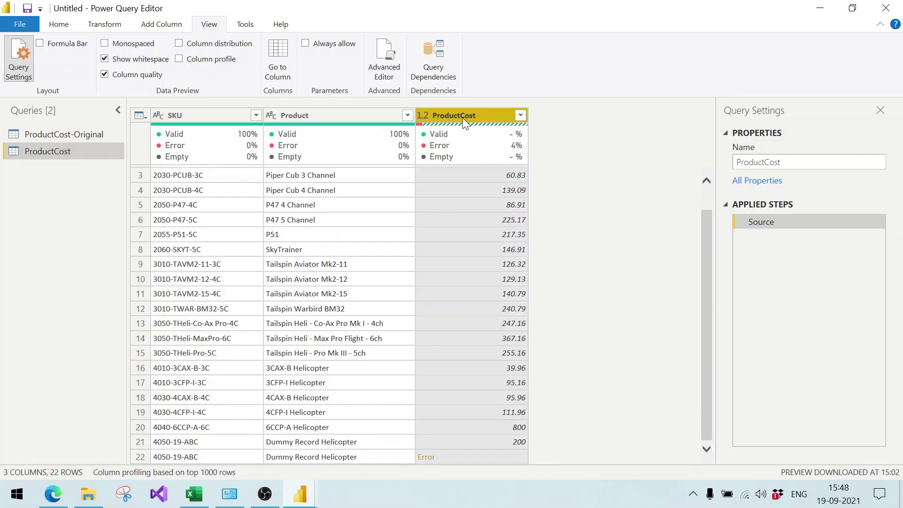
click(59, 26)
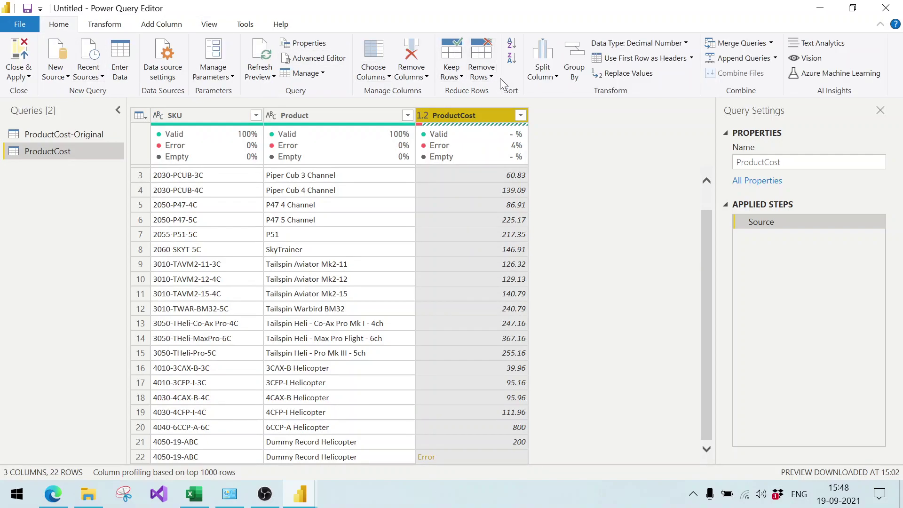
click(487, 78)
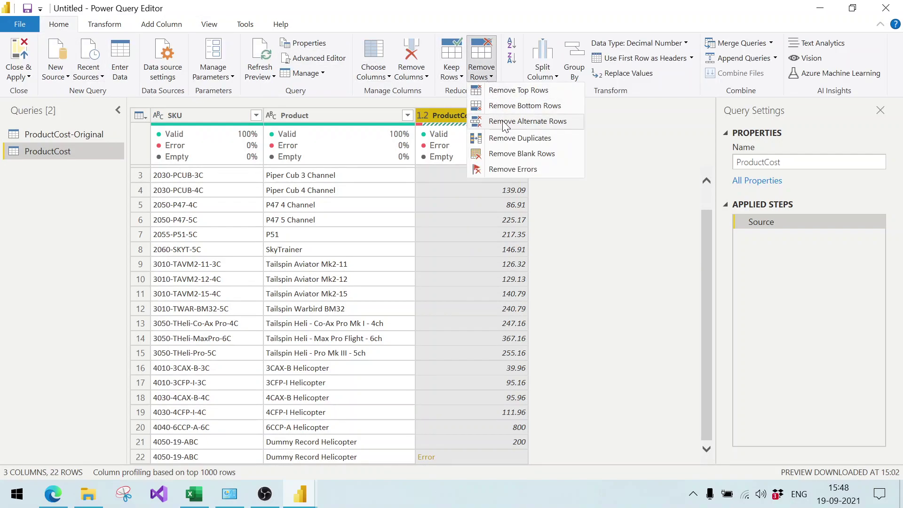
click(507, 168)
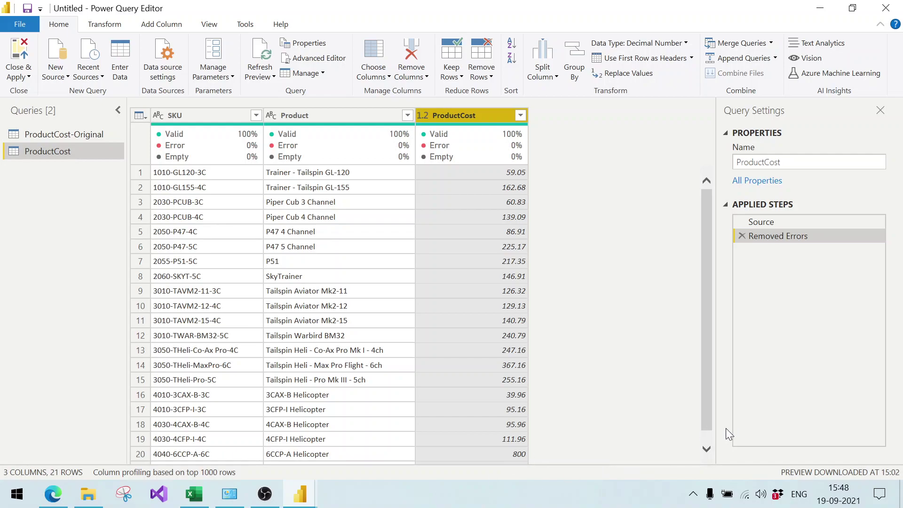
scroll(705, 439, down, 1)
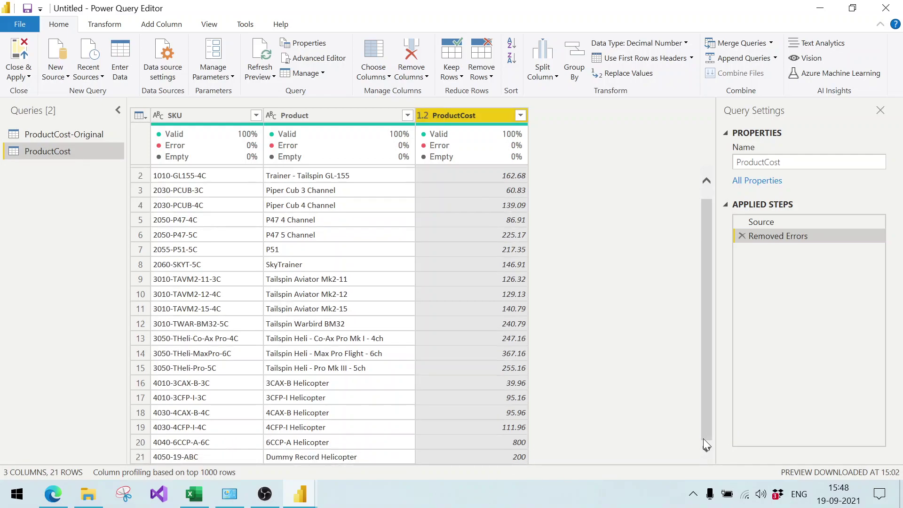
scroll(704, 444, up, 1)
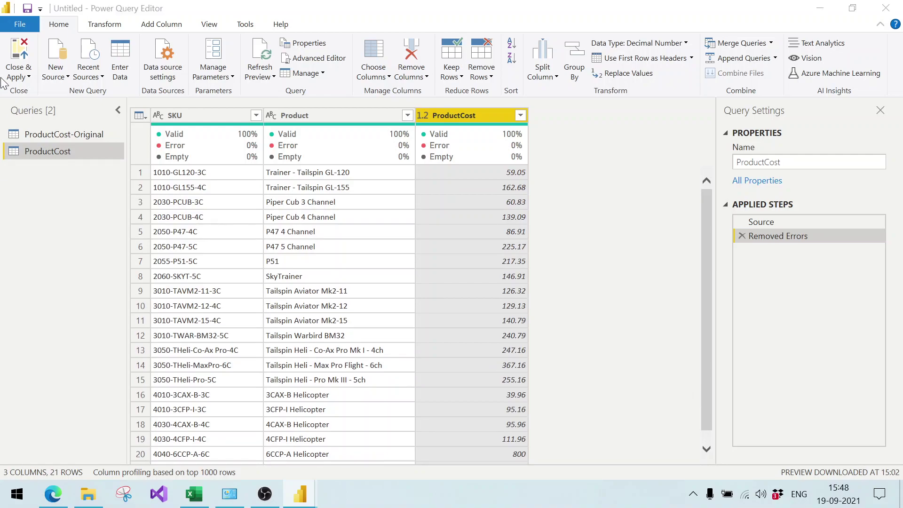
click(93, 138)
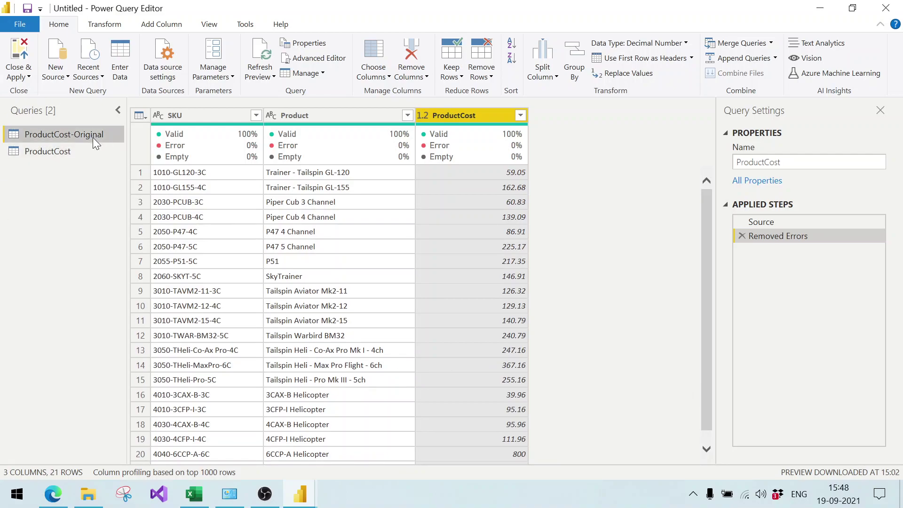
- Reference ProductCost-Original in a new query named ProductCost-Errors and select its ProductCost column
right_click(93, 138)
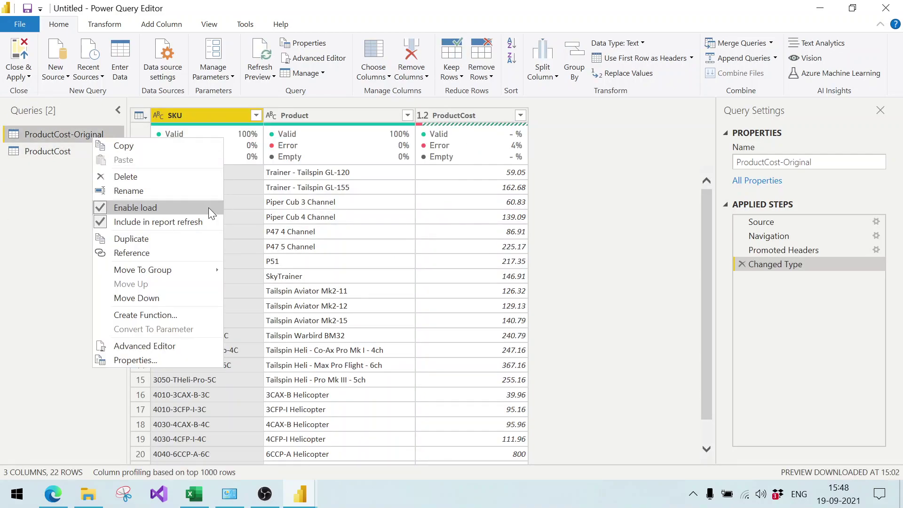
click(179, 252)
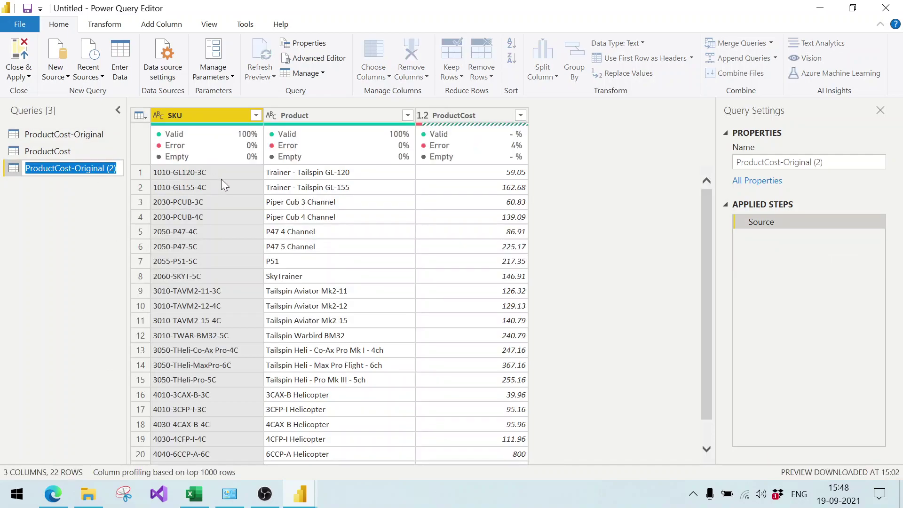
key(F2)
key(ctrl+shift+Left)
key(ctrl+shift+Left)
key(ctrl+shift+Left)
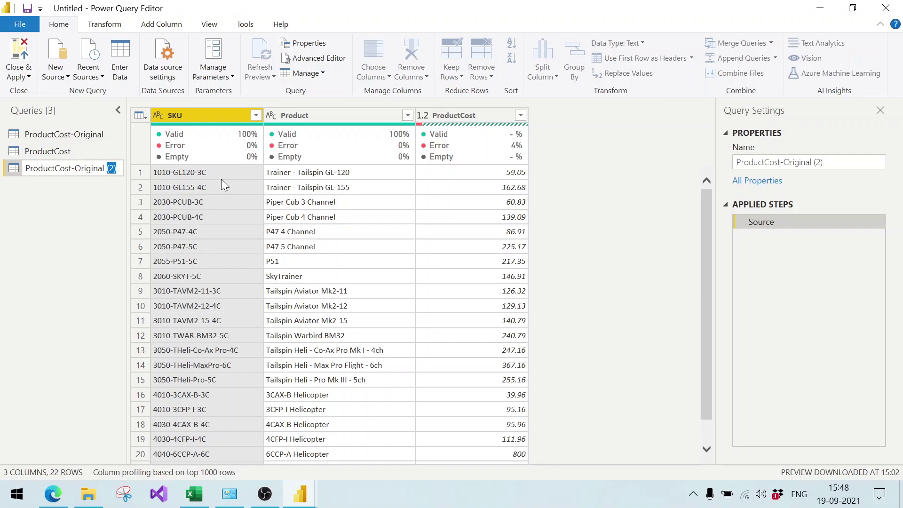
text(Errors)
key(Return)
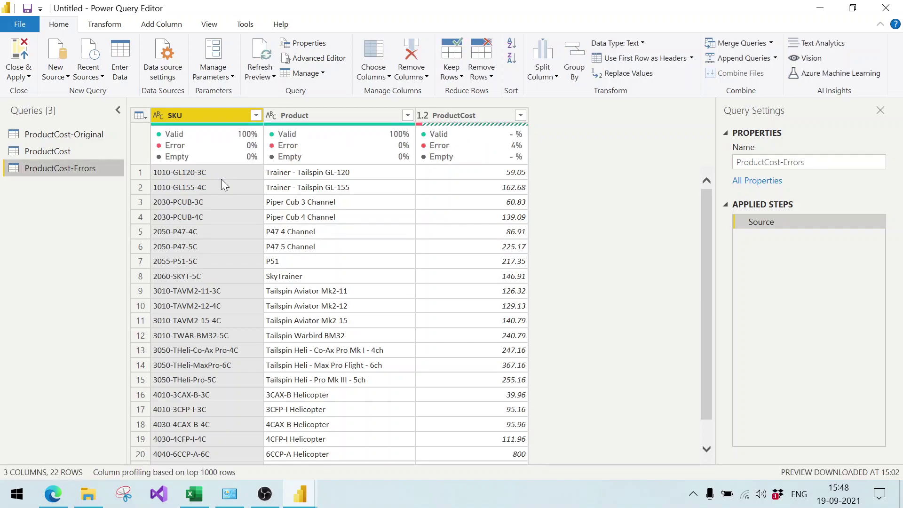
click(465, 118)
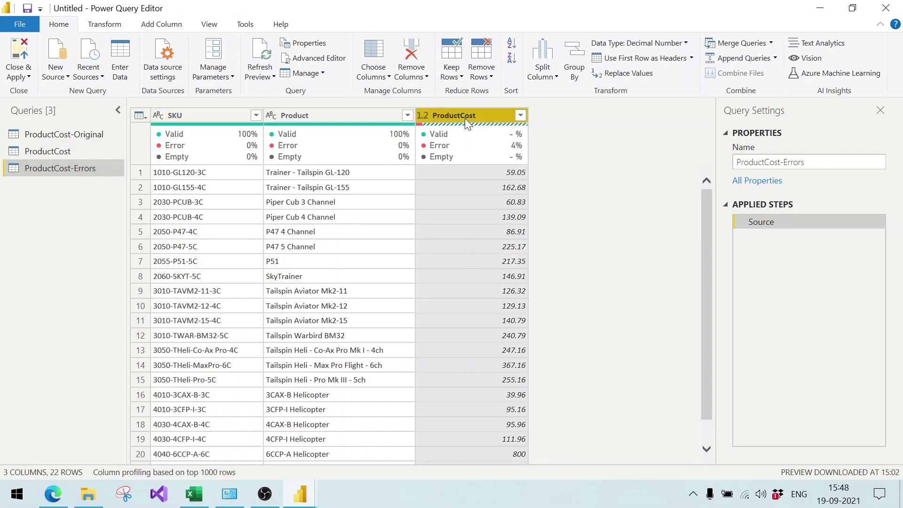
- Keep only the error row, hide column quality, and inspect why $200 failed to convert
click(462, 72)
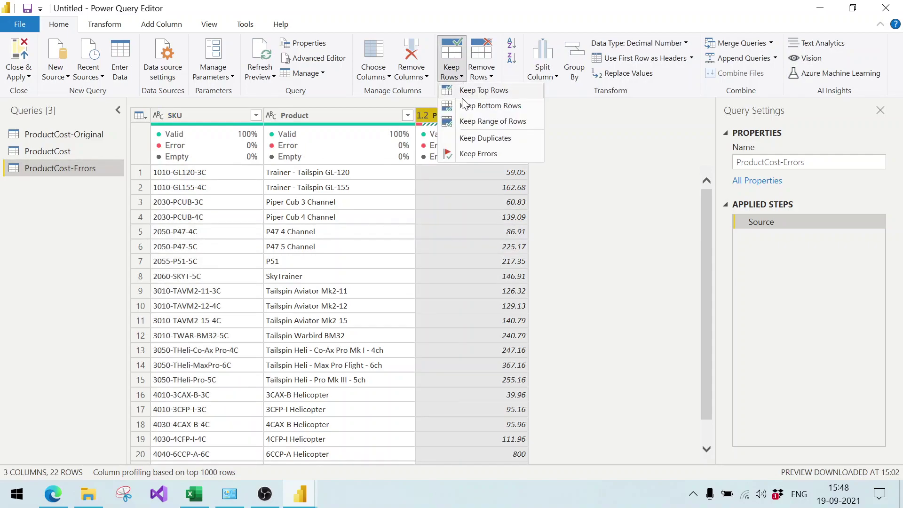
click(468, 154)
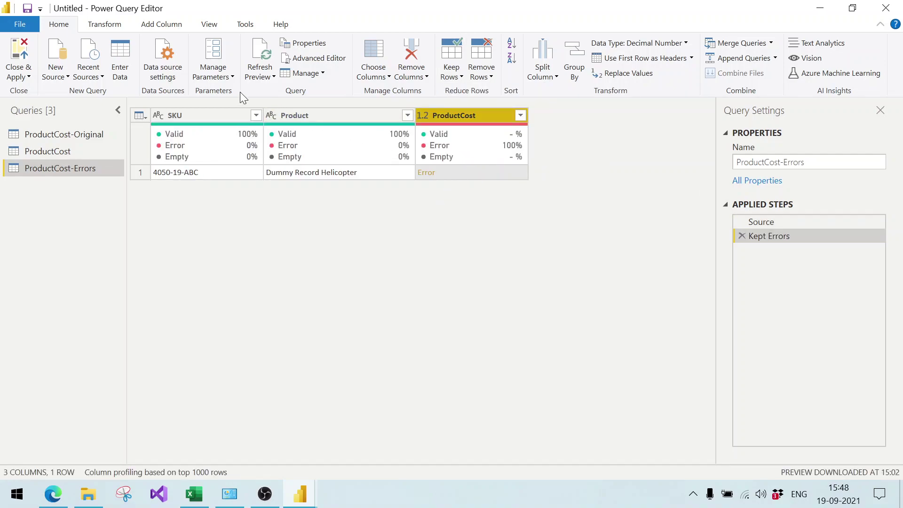
click(210, 24)
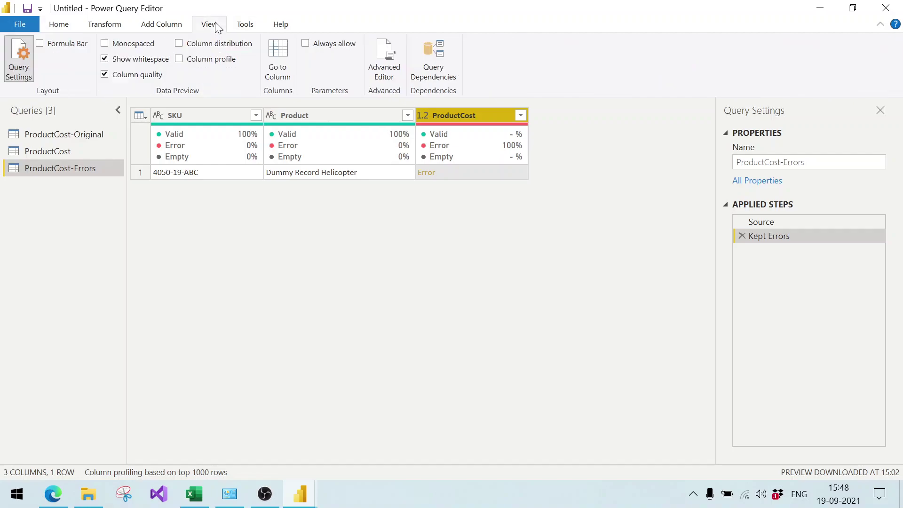
click(144, 75)
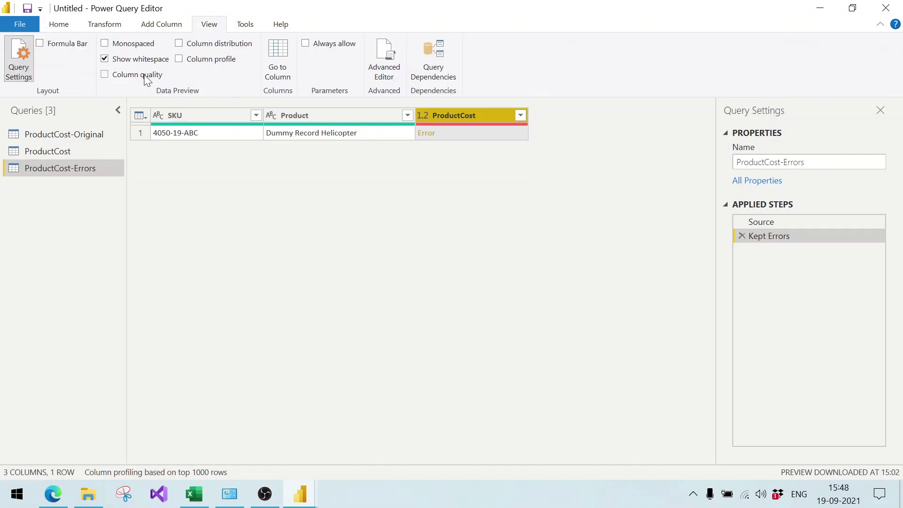
click(466, 132)
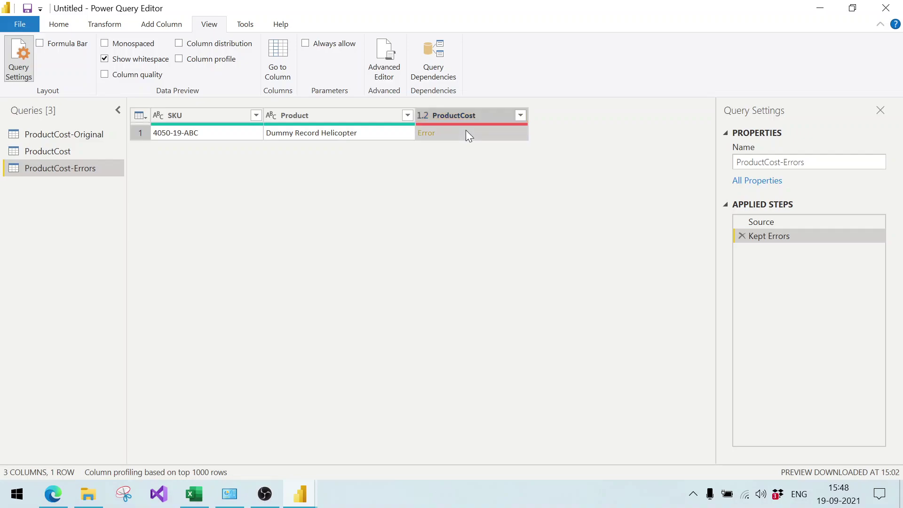
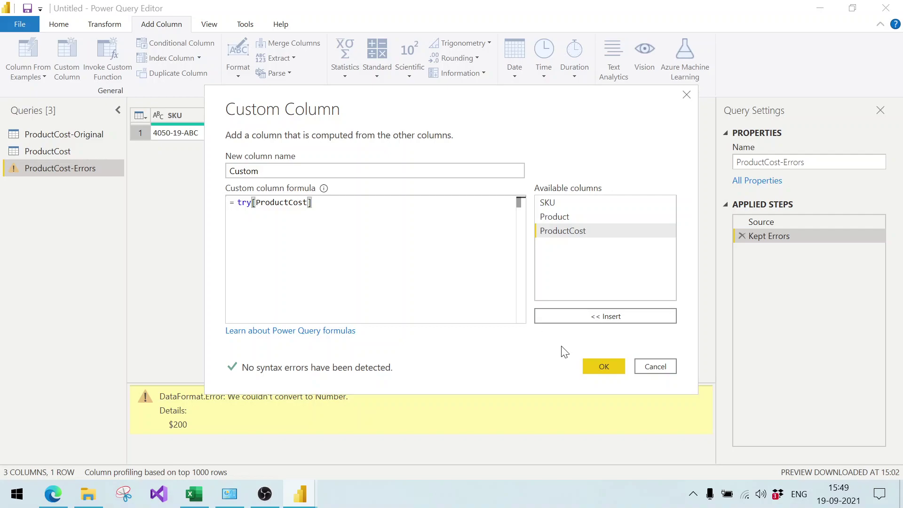
- Confirm the try-based Custom column and expand it to only its Error field, with no prefix
click(595, 365)
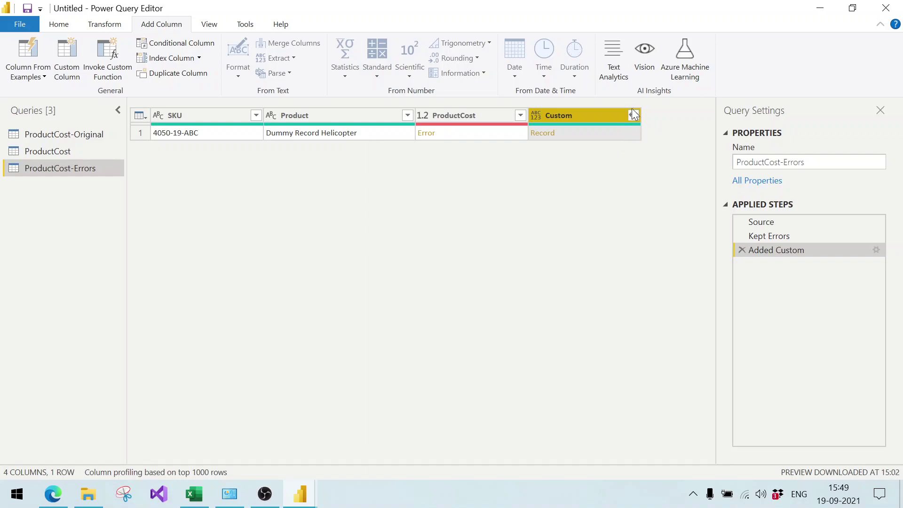
click(633, 115)
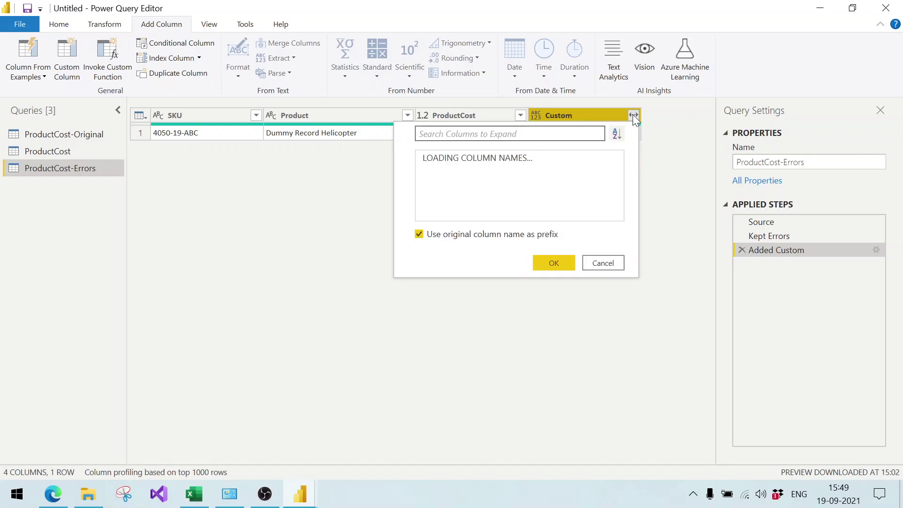
click(428, 172)
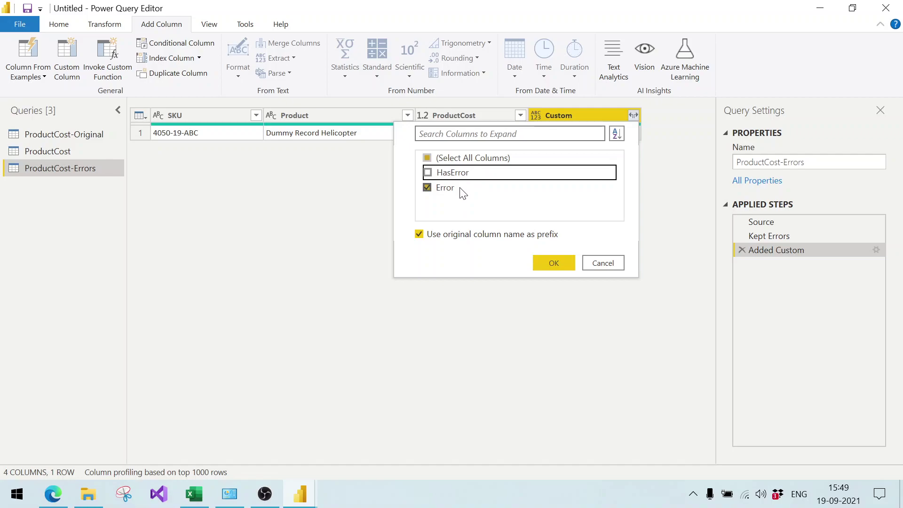
click(463, 191)
click(462, 192)
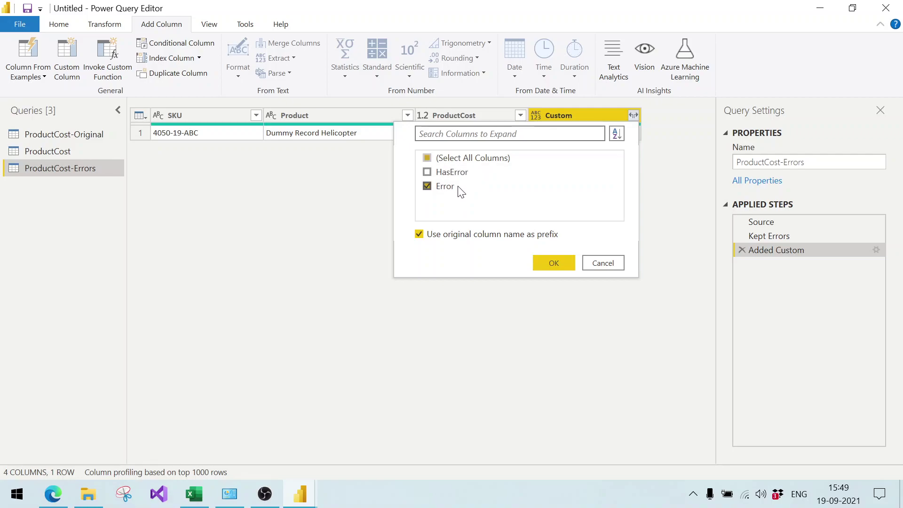
click(419, 234)
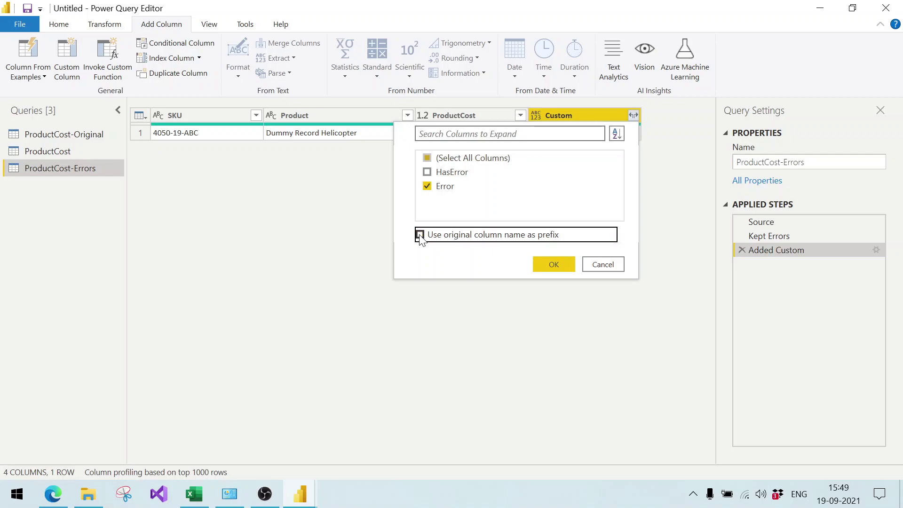
click(552, 265)
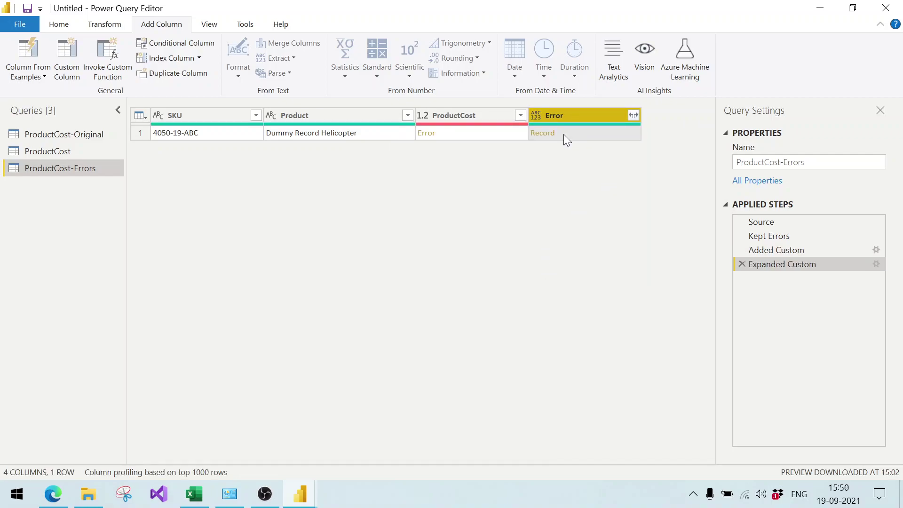
- Expand the Error record into Reason, Message and Detail columns and remove the ProductCost column
click(616, 136)
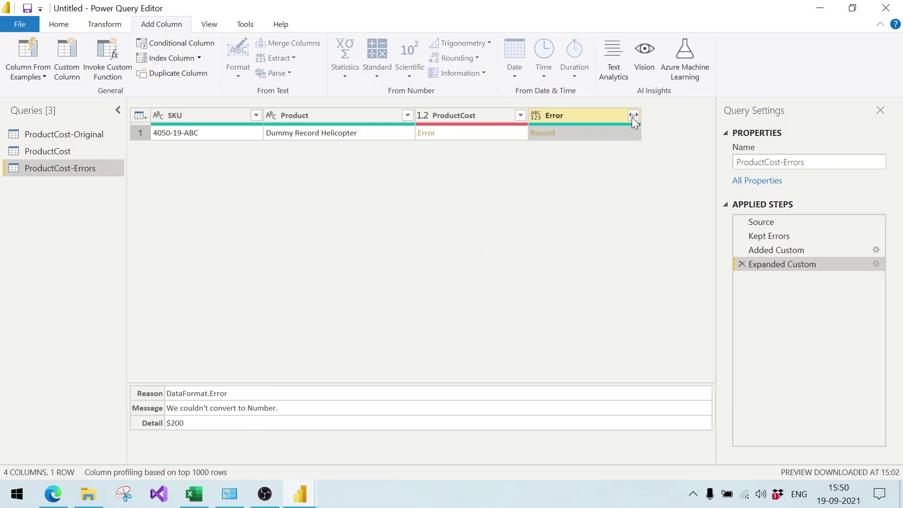
click(633, 116)
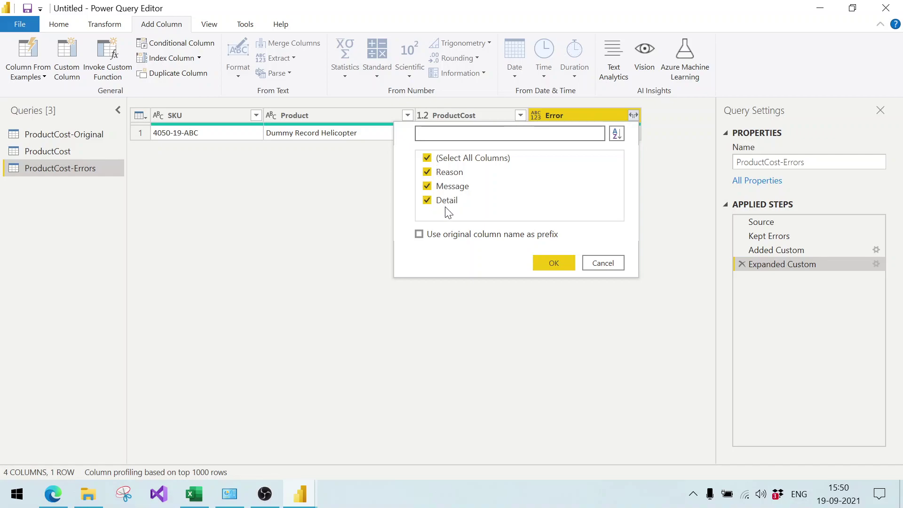
click(555, 264)
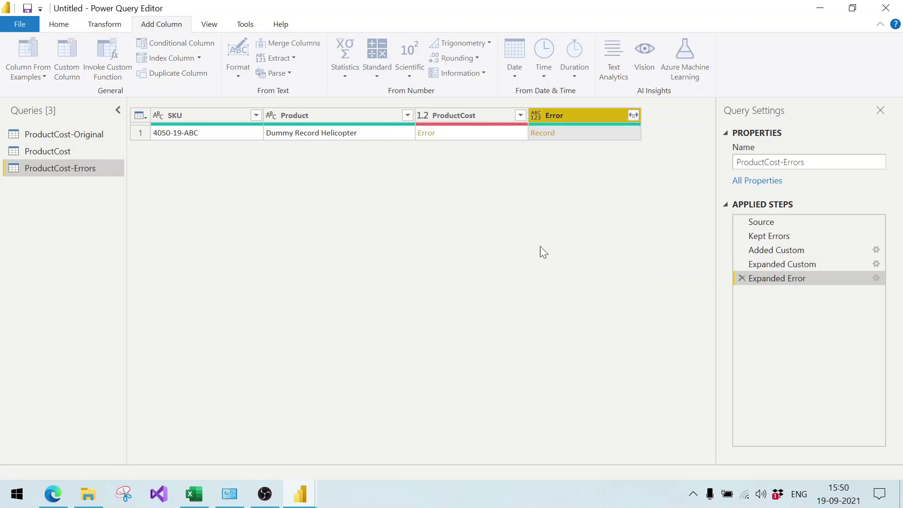
right_click(487, 117)
click(534, 142)
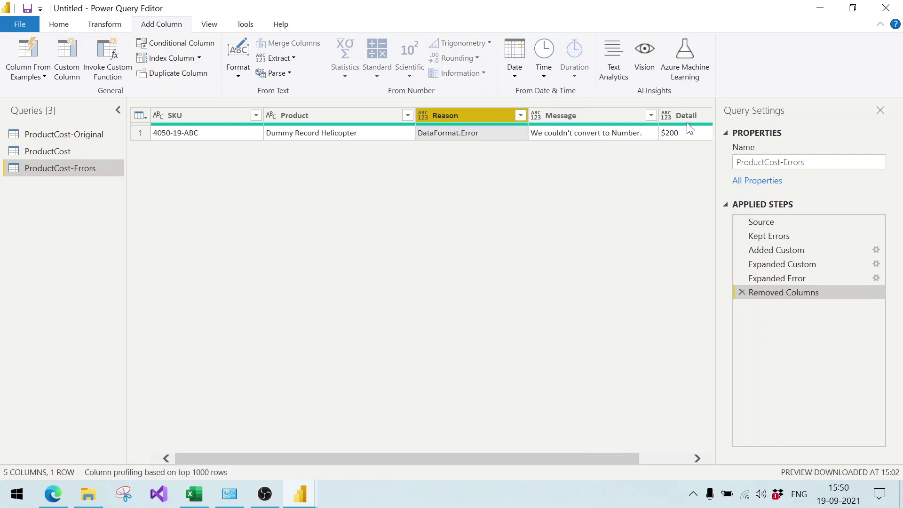
- Widen the data grid and rename the Detail column to ProductCost
drag(716, 136, 770, 151)
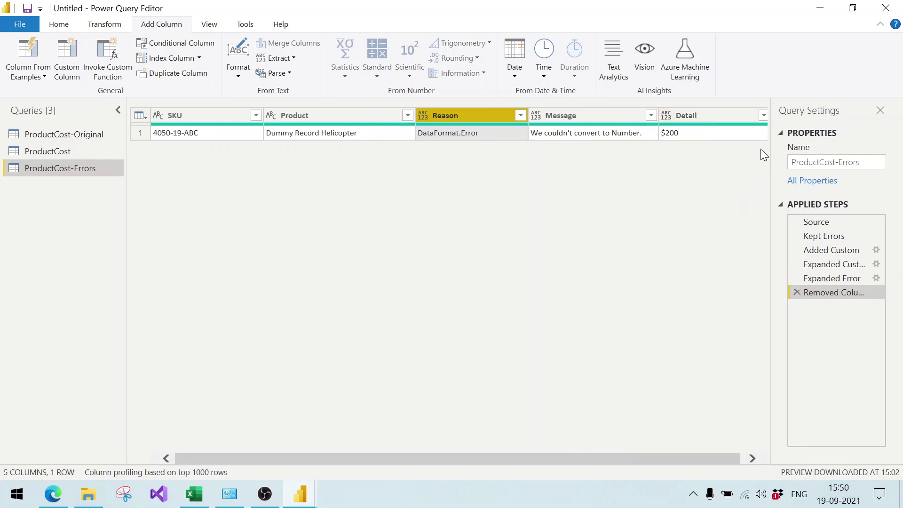
double_click(689, 114)
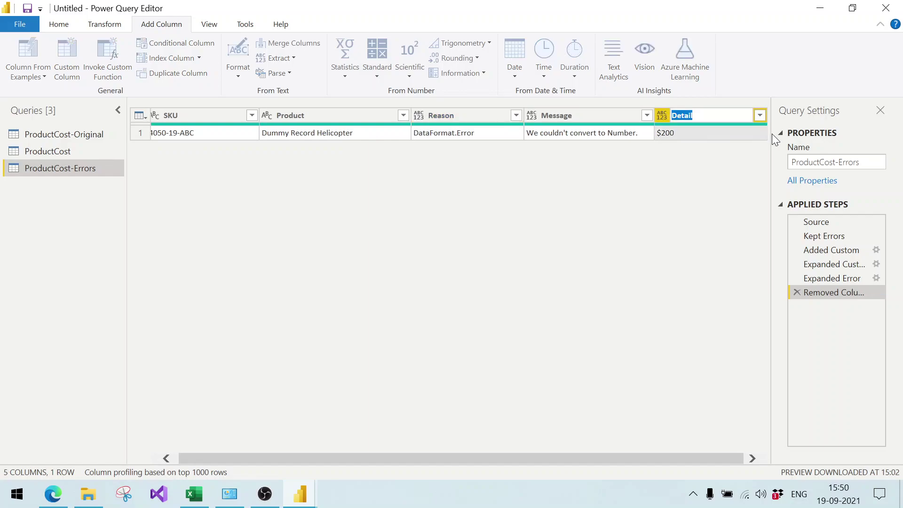
text(Pr)
key(Return)
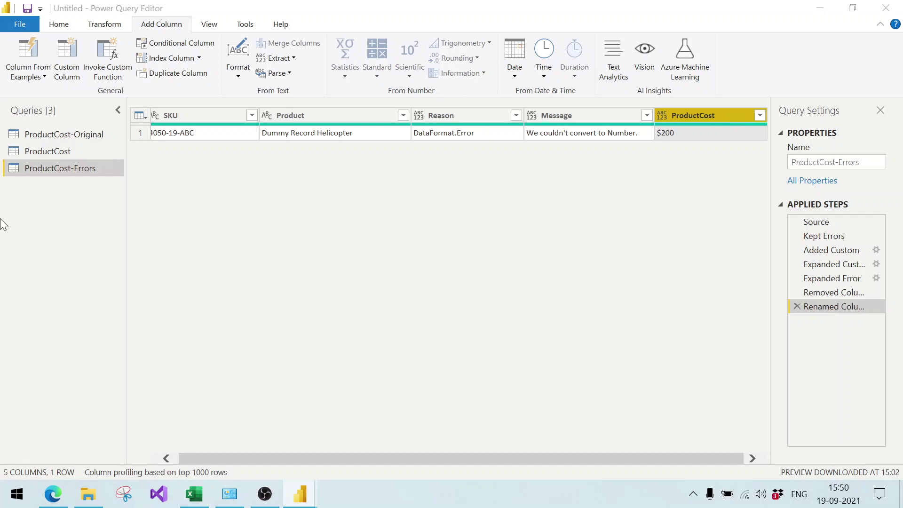
- Use Close & Apply to load the query changes into Power BI Desktop
click(59, 26)
click(17, 78)
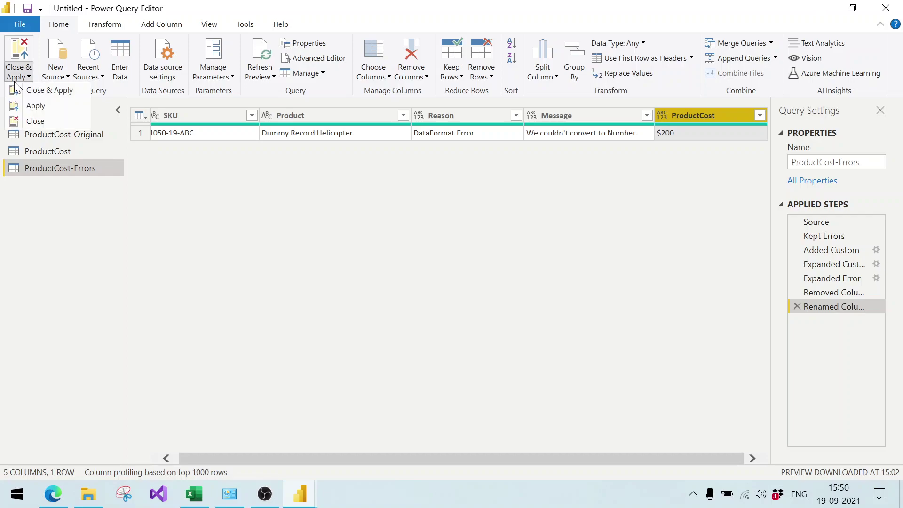
click(28, 96)
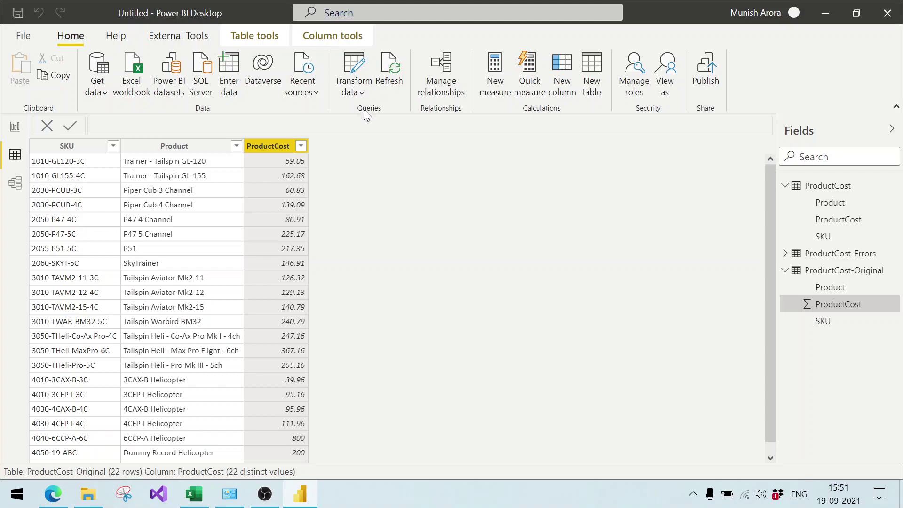
- Reopen the query editor, disable Enable load on ProductCost-Original, and apply the changes
click(265, 214)
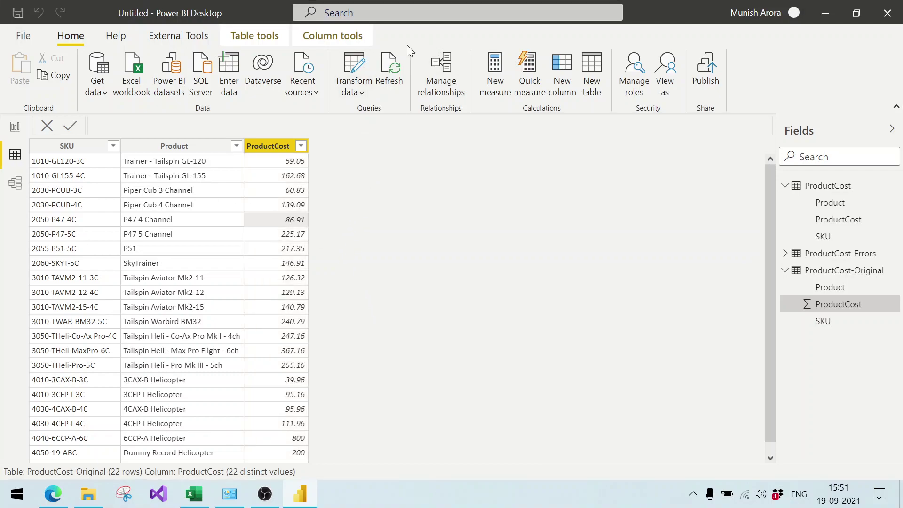
click(361, 92)
click(357, 112)
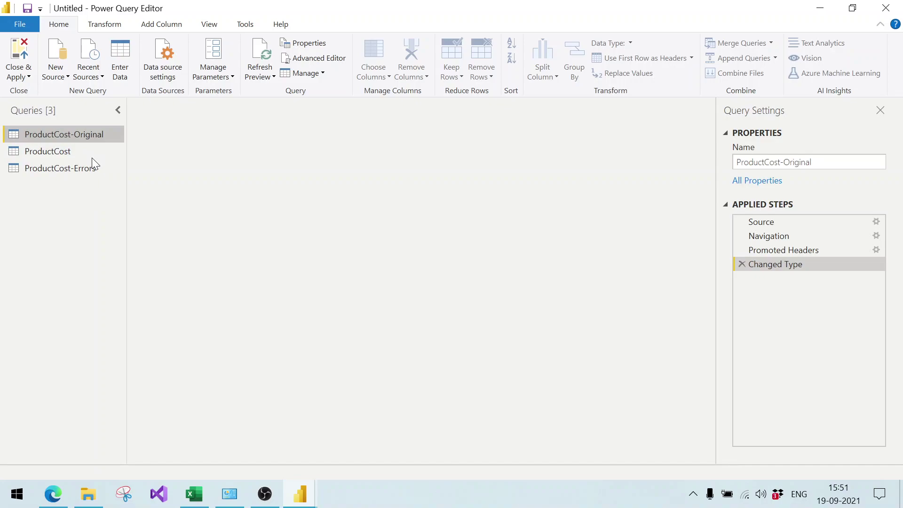
right_click(88, 132)
click(132, 205)
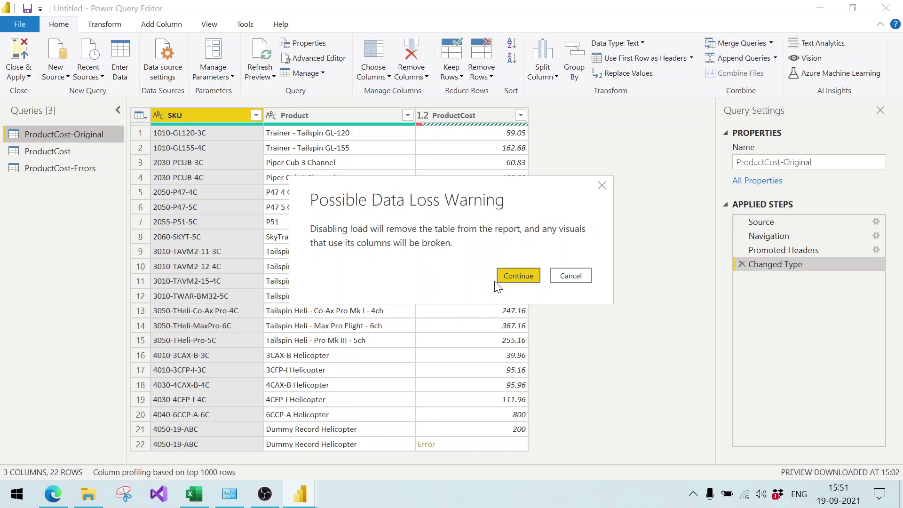
click(508, 274)
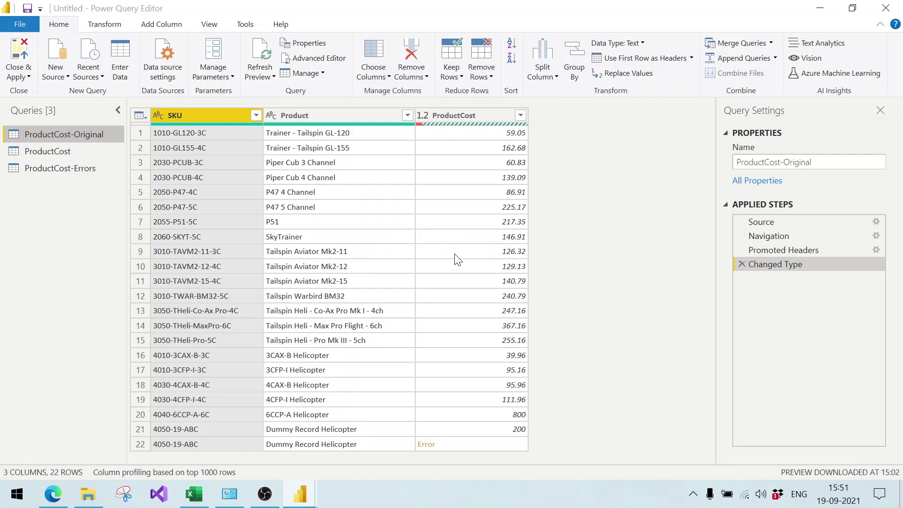
click(27, 76)
click(33, 90)
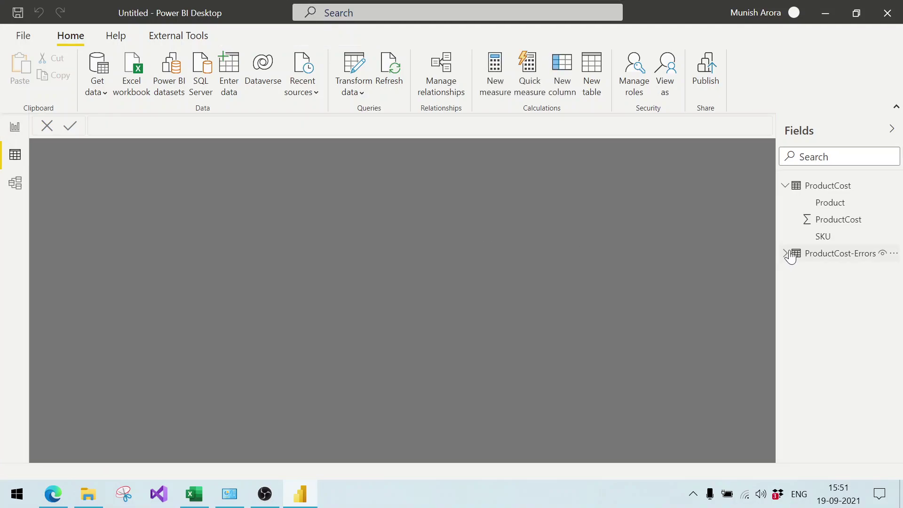
- Inspect the one-row ProductCost-Errors table, then place an enlarged empty table visual on Page 1
click(833, 256)
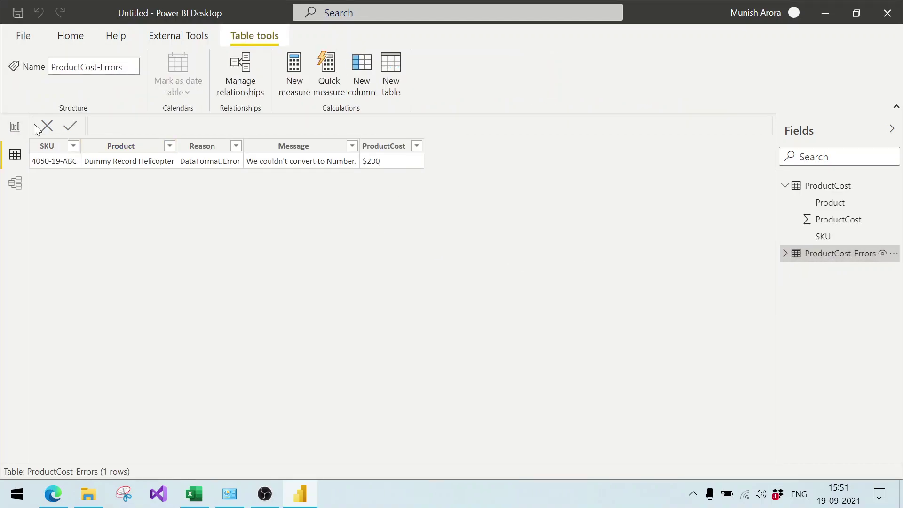
click(14, 134)
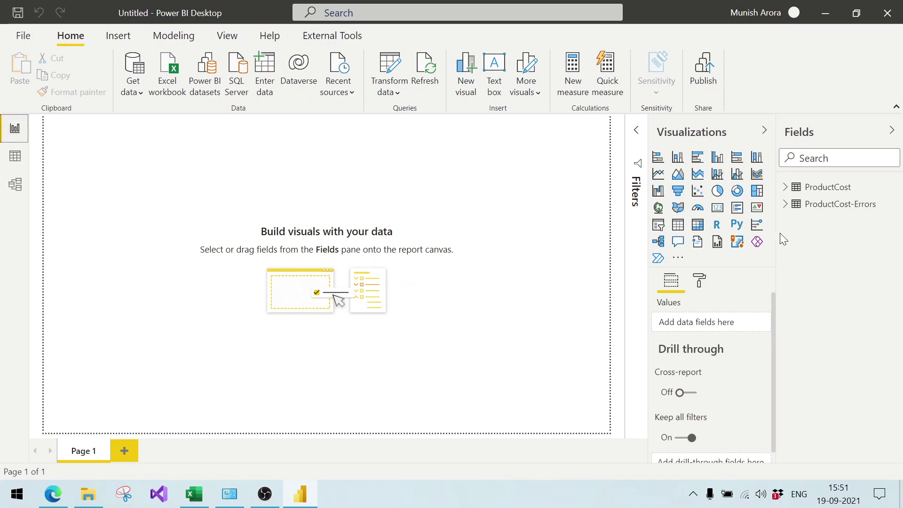
click(677, 231)
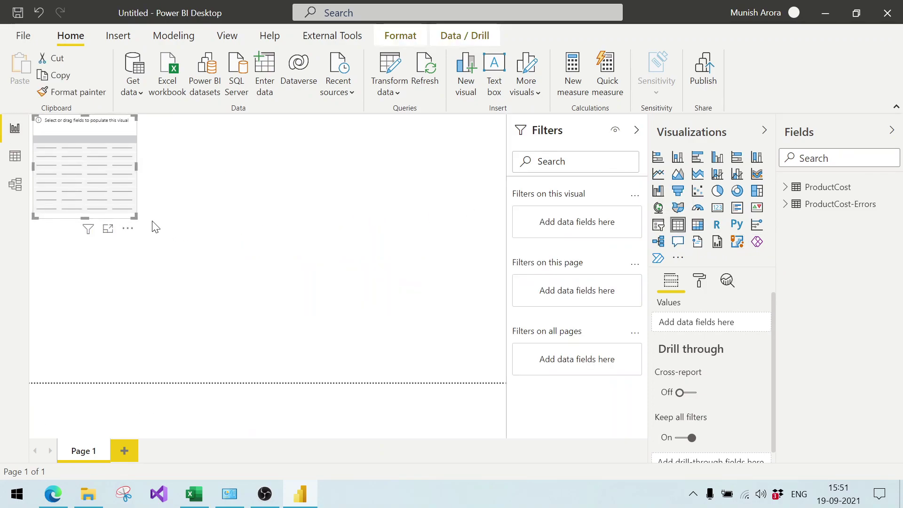
drag(136, 218, 243, 287)
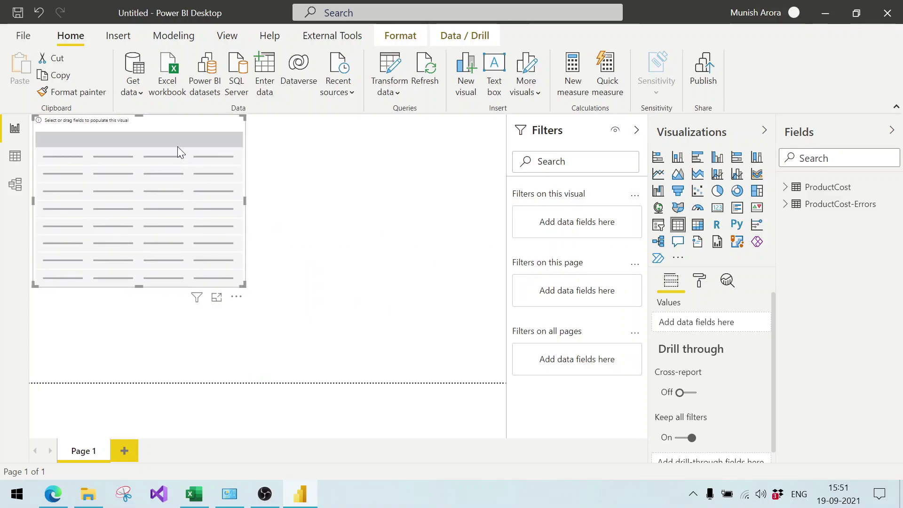
drag(189, 126, 208, 148)
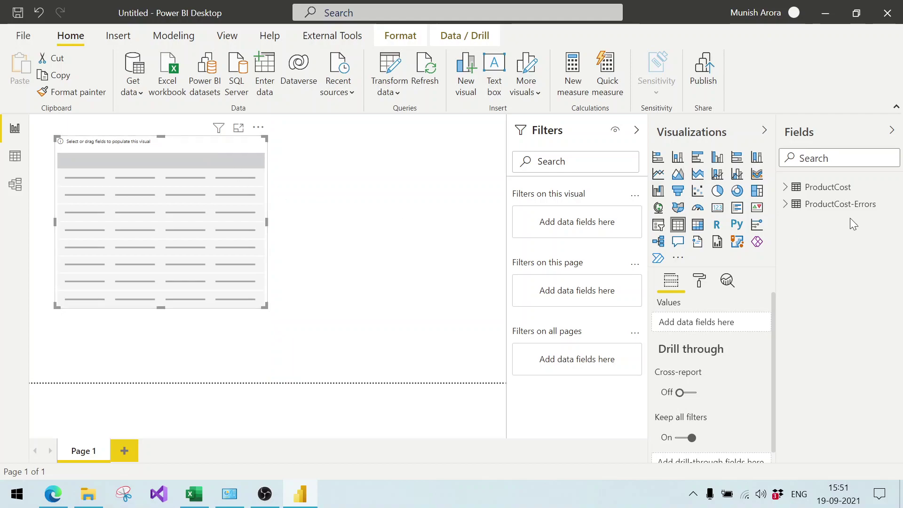
- Fill the table visual with Product, SKU and ProductCost fields and enlarge it to fit
click(785, 187)
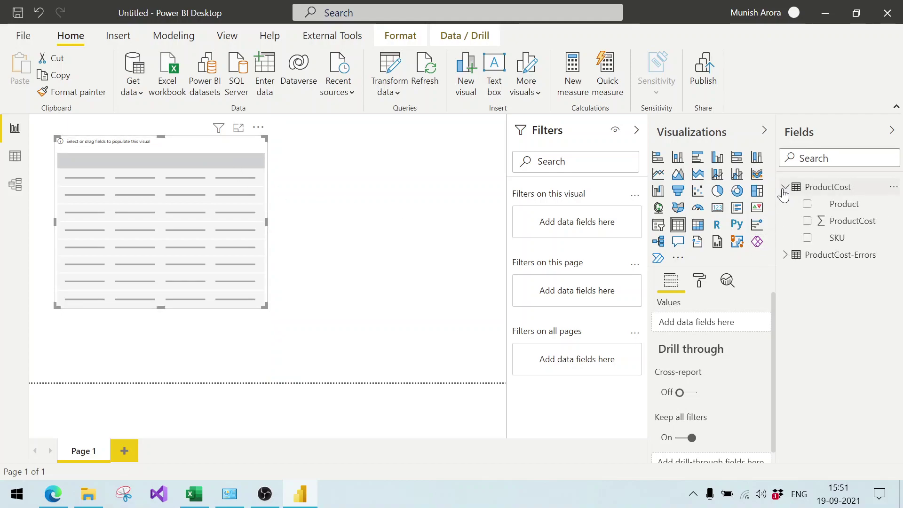
click(808, 204)
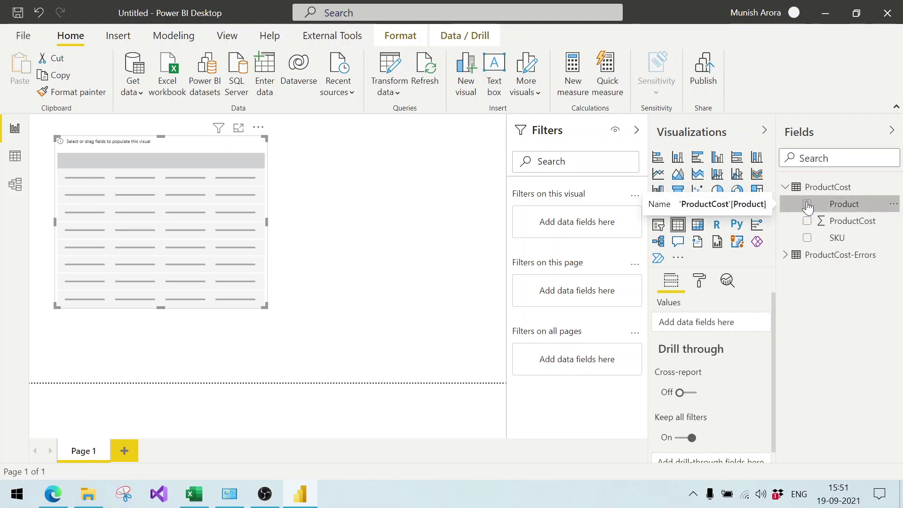
click(809, 235)
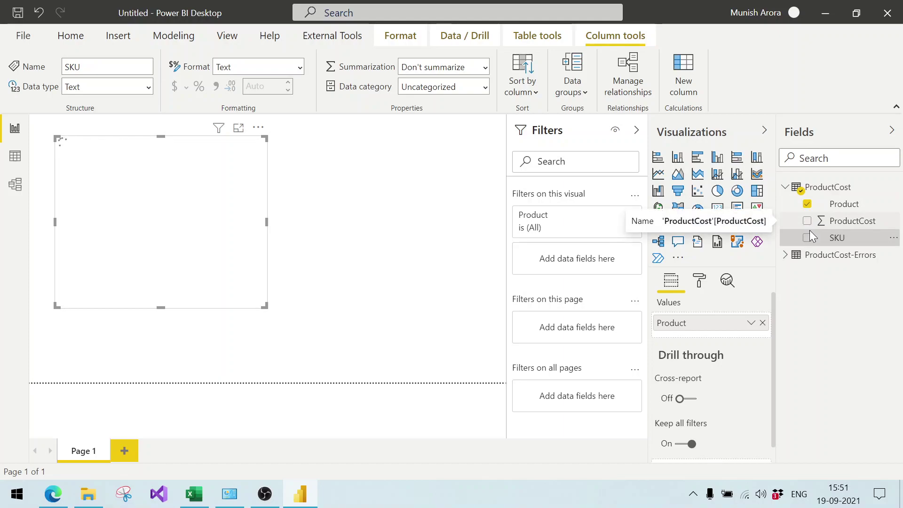
click(808, 222)
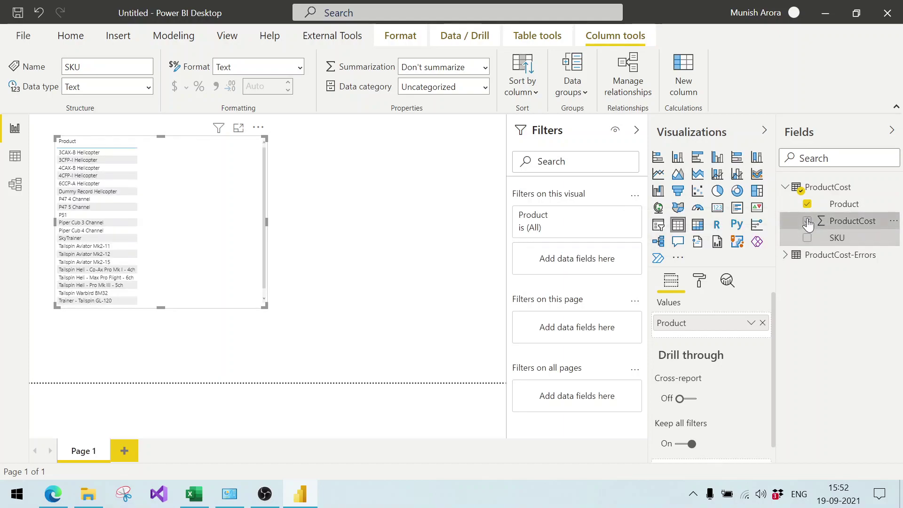
drag(264, 306, 314, 332)
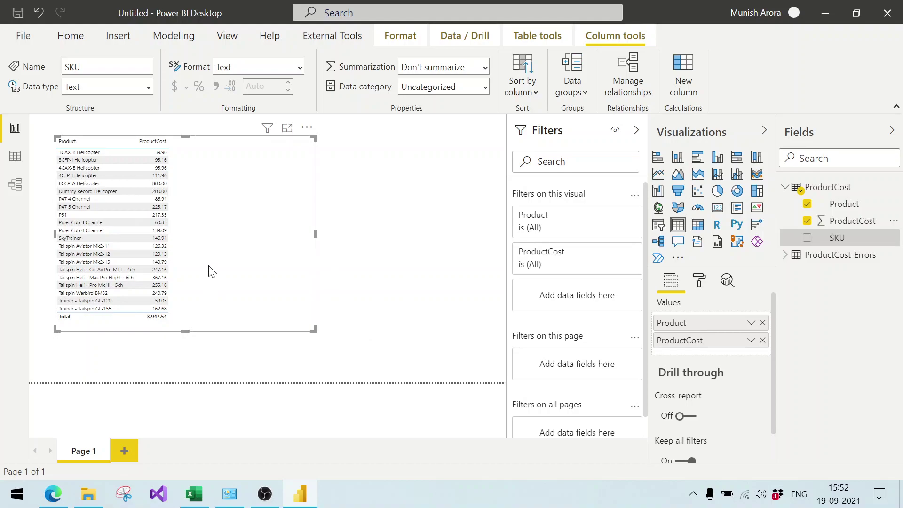
drag(817, 243, 699, 330)
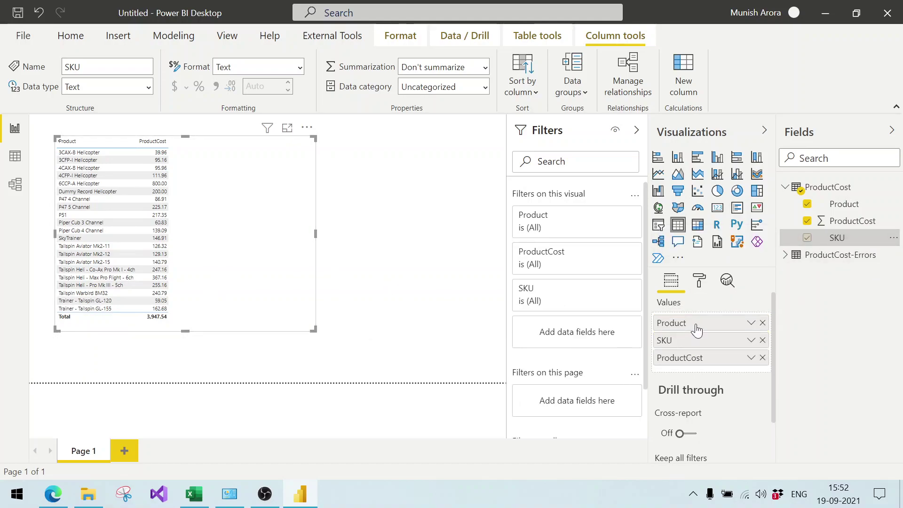
click(700, 281)
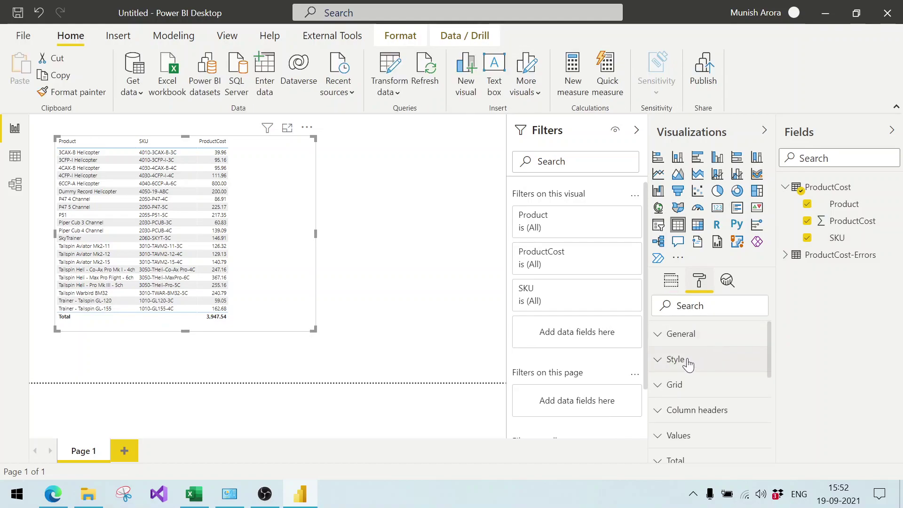
- Apply the Bold header flashy rows style to the product table
click(687, 361)
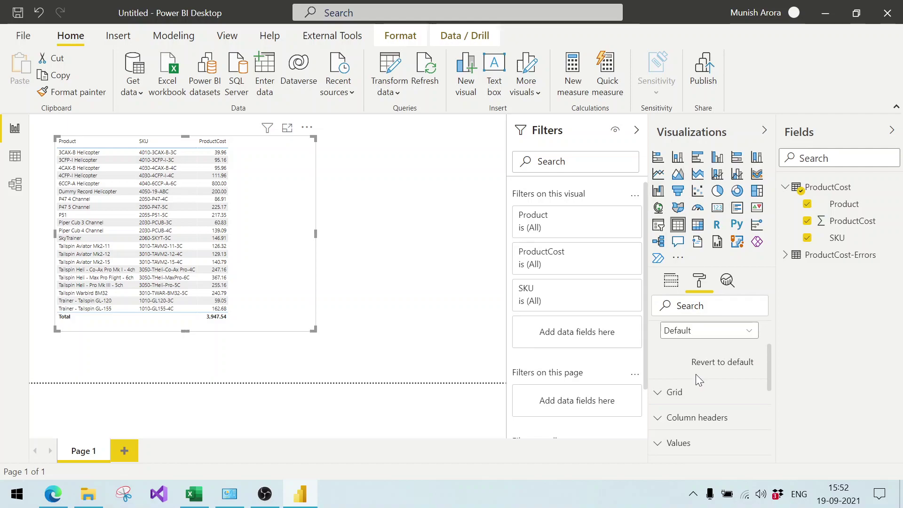
click(688, 401)
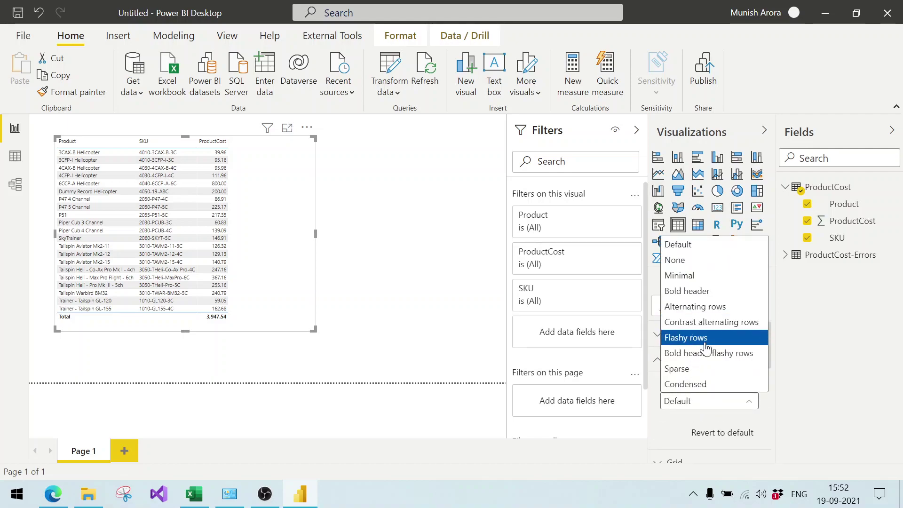
click(707, 357)
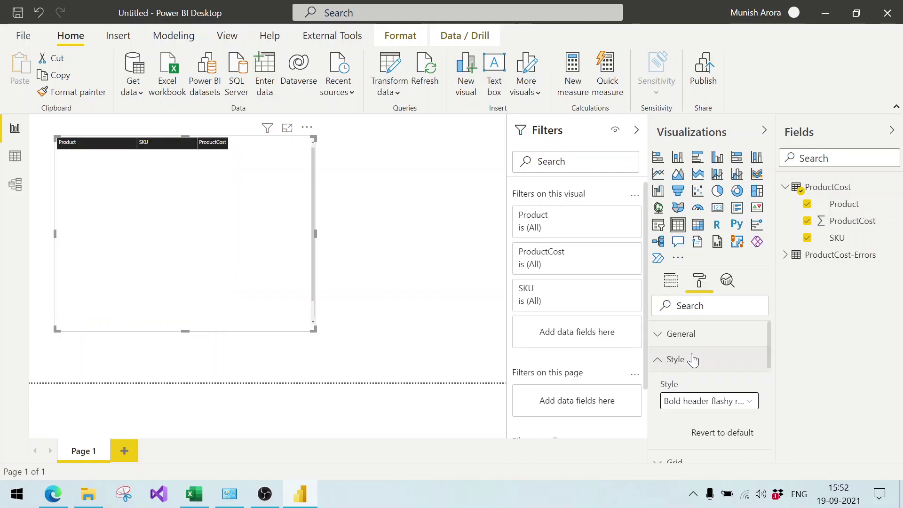
click(668, 336)
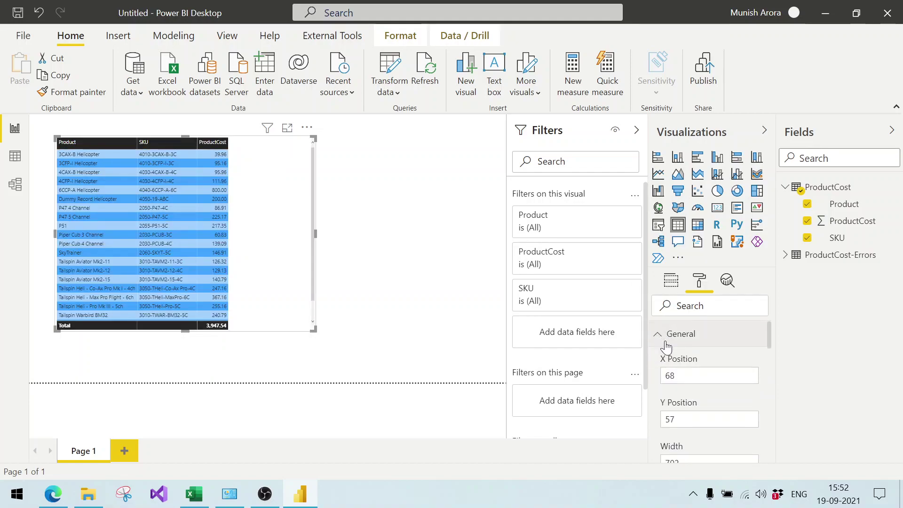
click(661, 337)
click(657, 360)
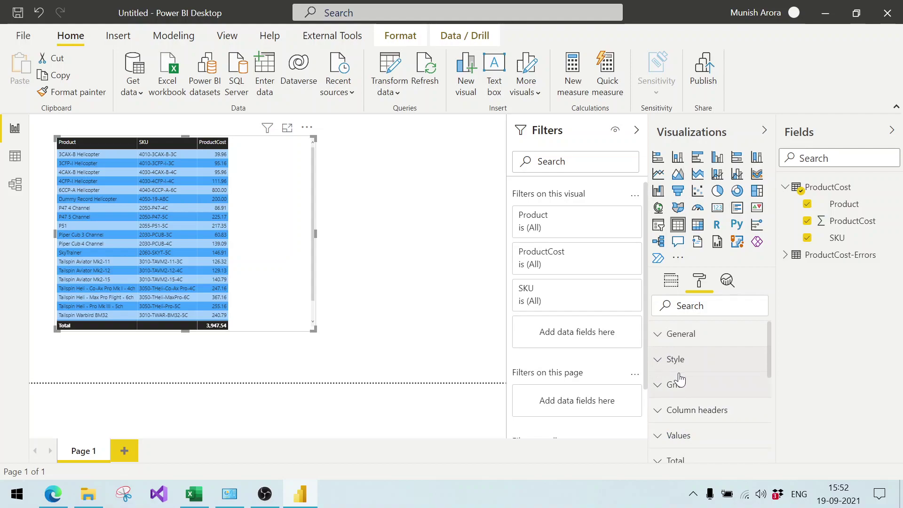
- Set 12 pt text, enlarge the table to show every row, and hide the Filters pane
click(685, 390)
scroll(699, 392, down, 3)
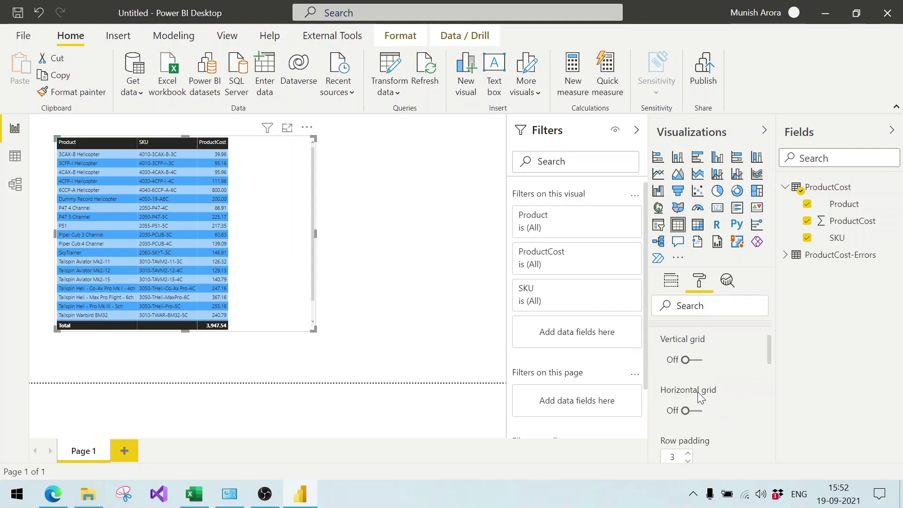
scroll(712, 395, down, 2)
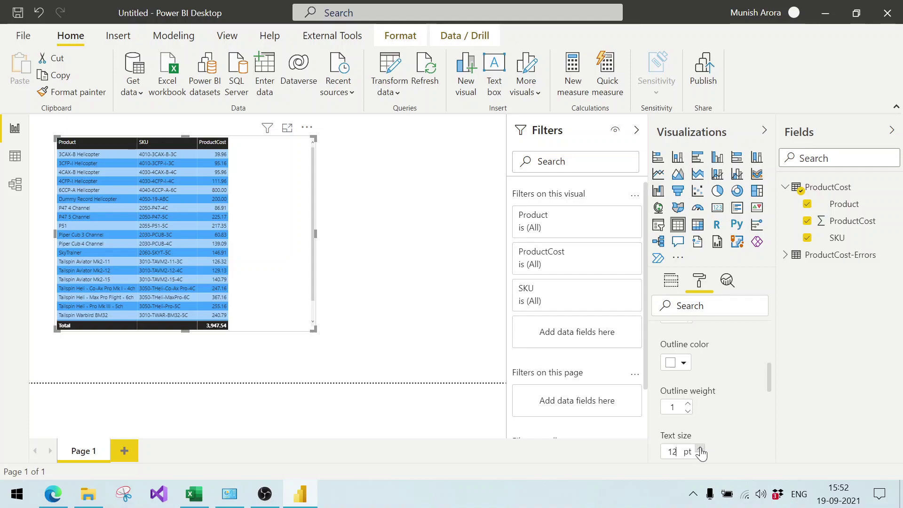
drag(308, 328, 291, 381)
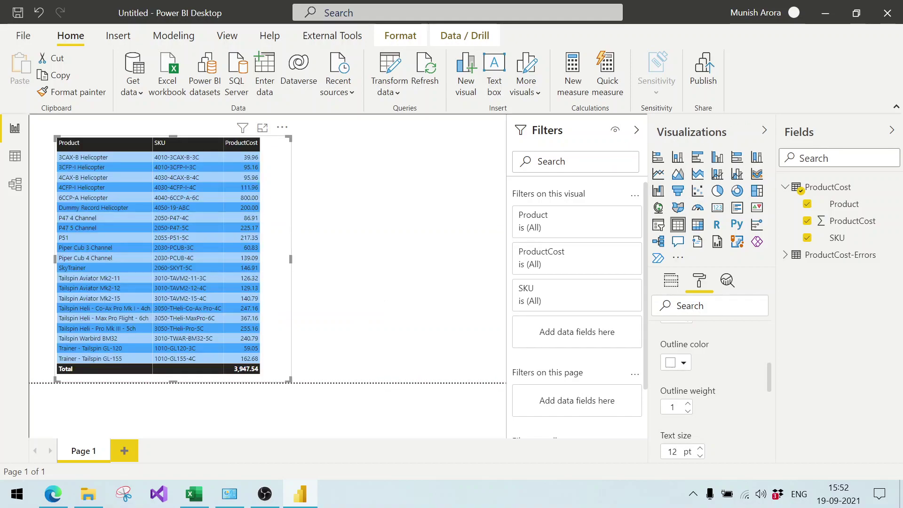
click(637, 131)
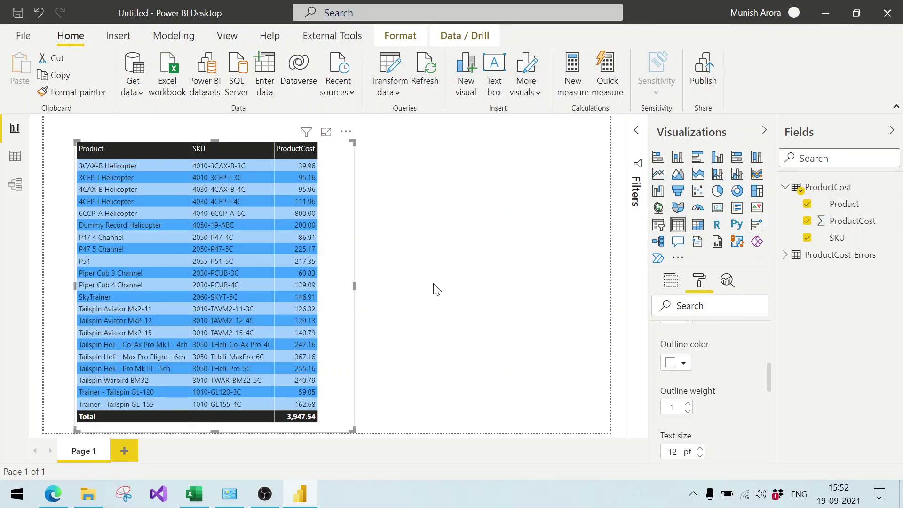
- Rename Page 1 to 'Product Cost' and add a new page named 'Product Cost Errors'
double_click(85, 452)
text(Product)
text( Cost)
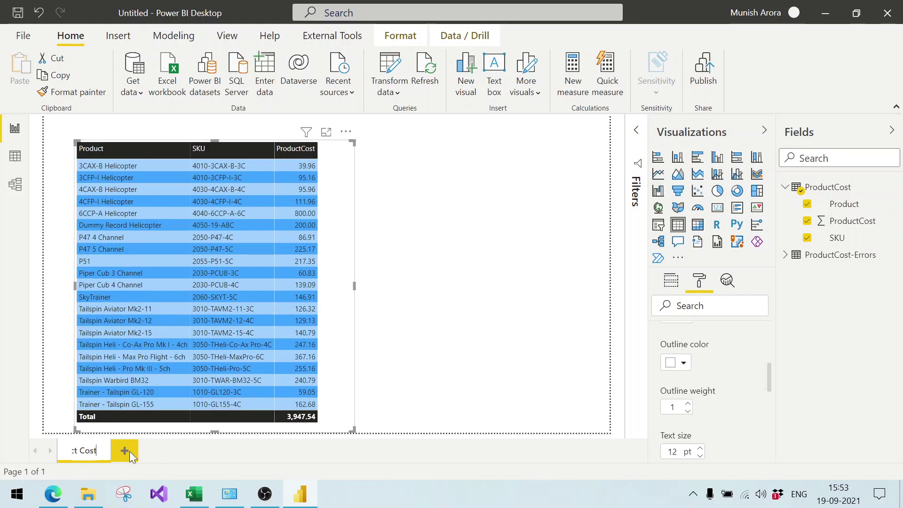
key(Return)
click(151, 450)
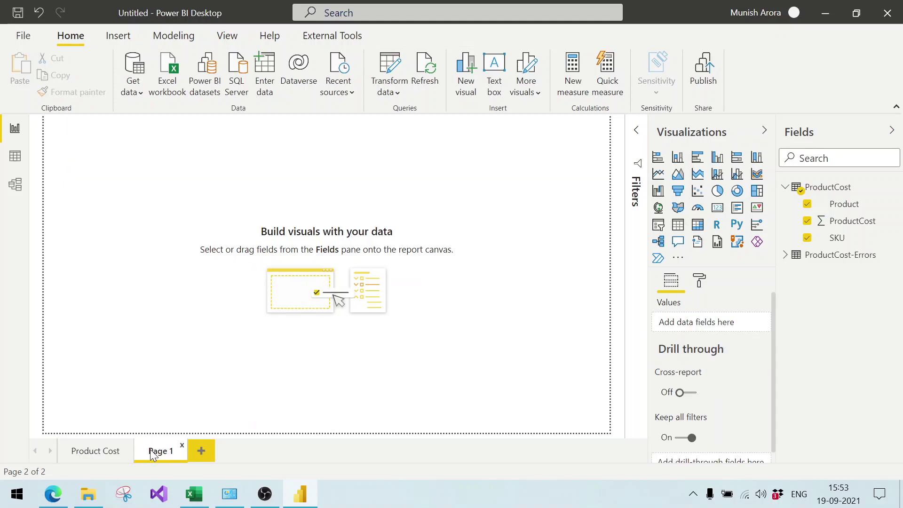
double_click(155, 451)
text(R)
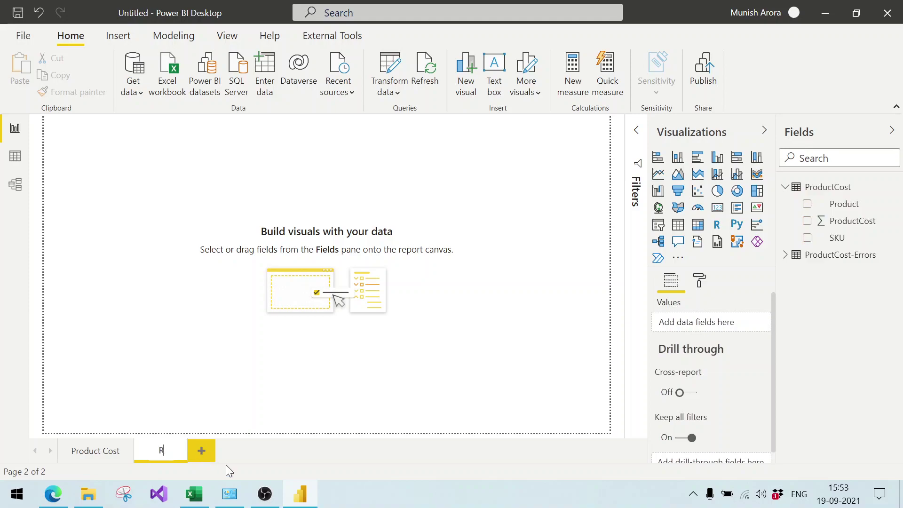
text(ows In)
key(BackSpace)
key(BackSpace)
key(BackSpace)
key(BackSpace)
key(BackSpace)
key(BackSpace)
key(BackSpace)
text(Product Cost Errors)
key(Return)
- Copy the product table from Product Cost and paste it onto Product Cost Errors
click(103, 453)
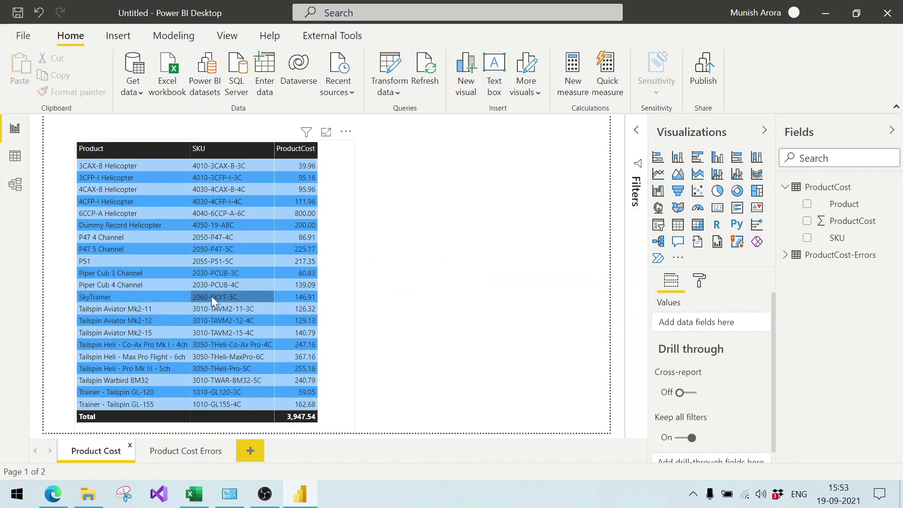
click(348, 333)
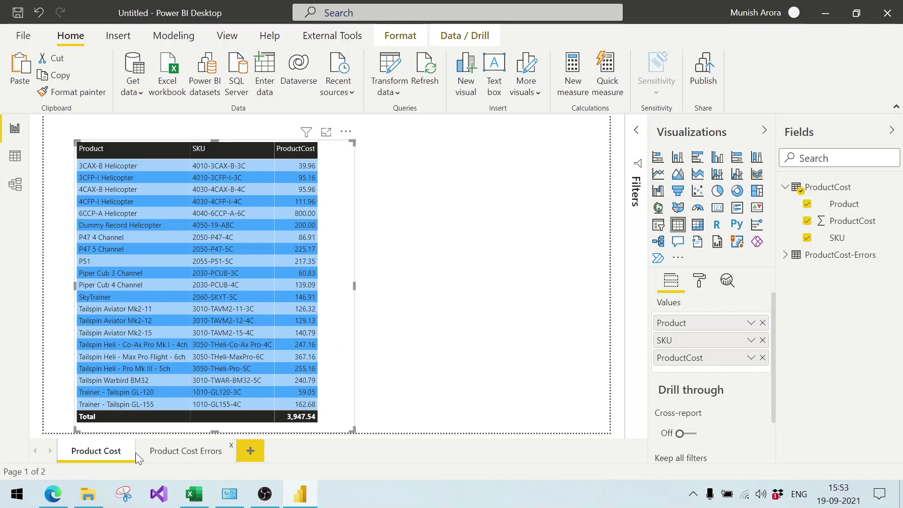
click(155, 452)
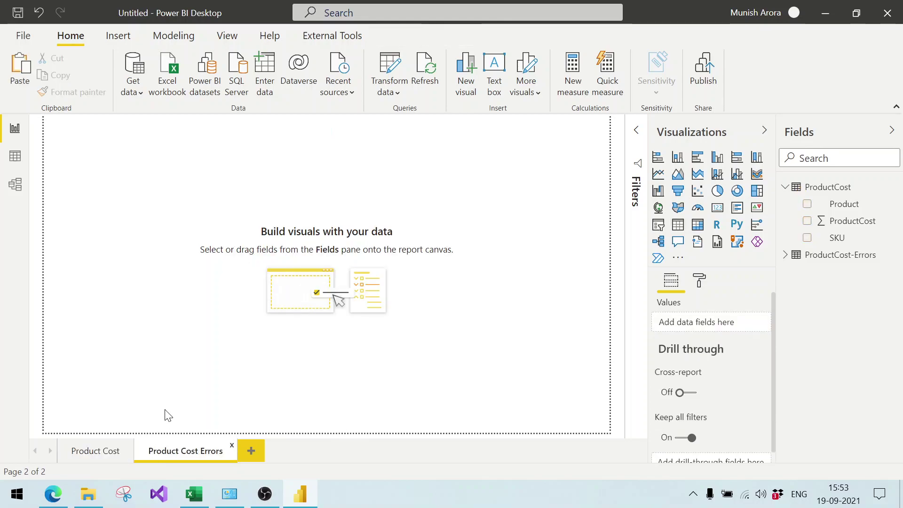
key(ctrl+v)
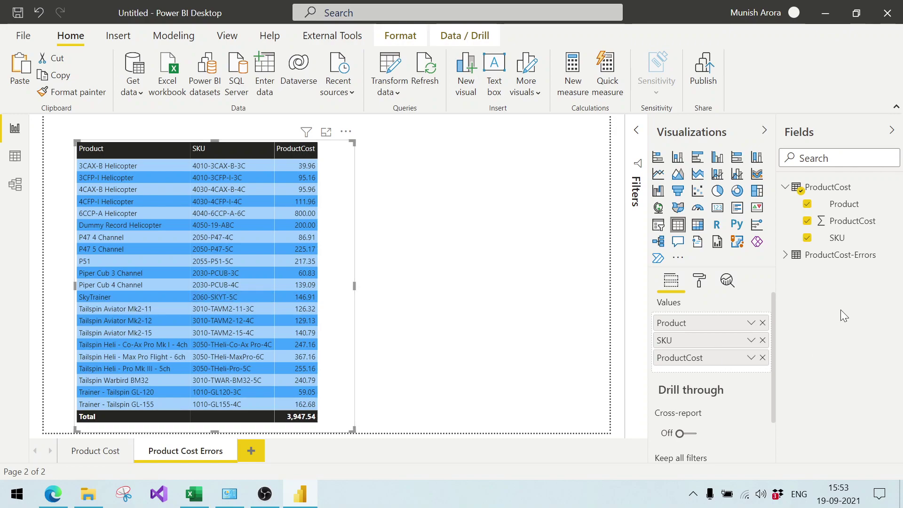
- Swap in Product, ProductCost, Message and SKU from ProductCost-Errors, removing the original Product and SKU
click(786, 255)
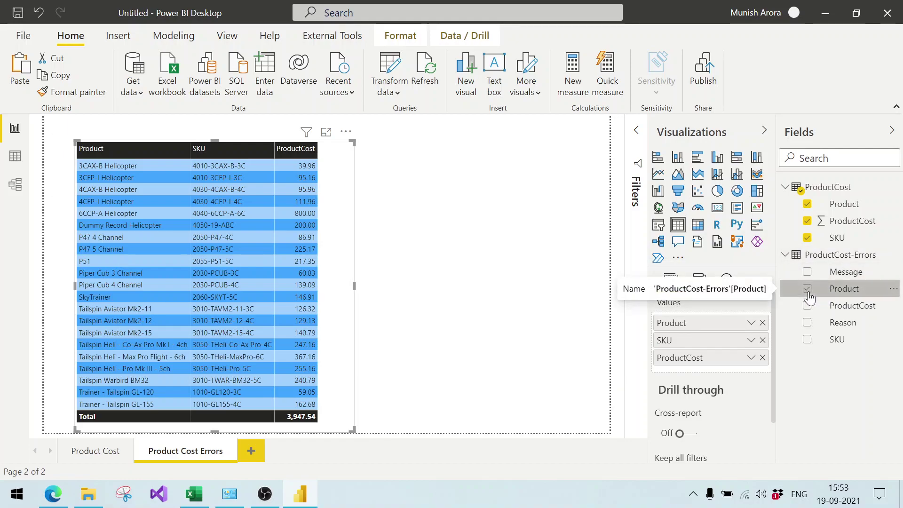
click(808, 292)
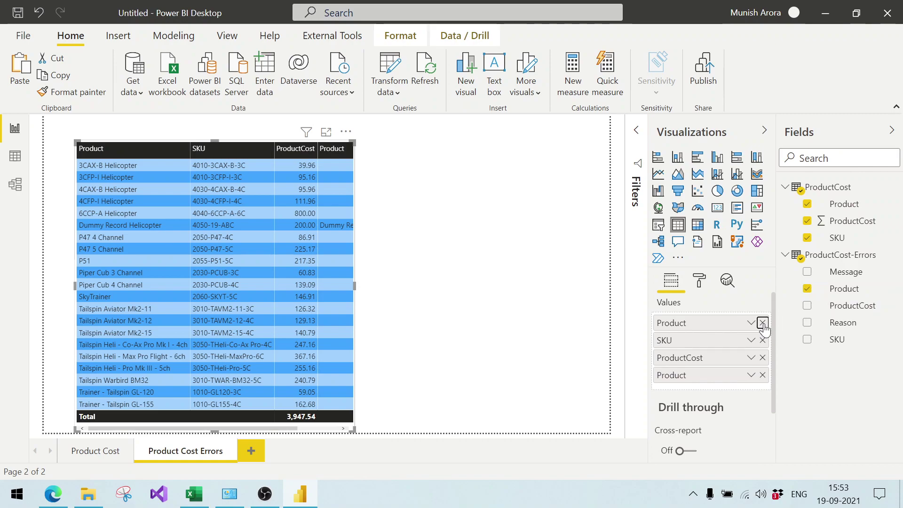
click(763, 323)
click(763, 323)
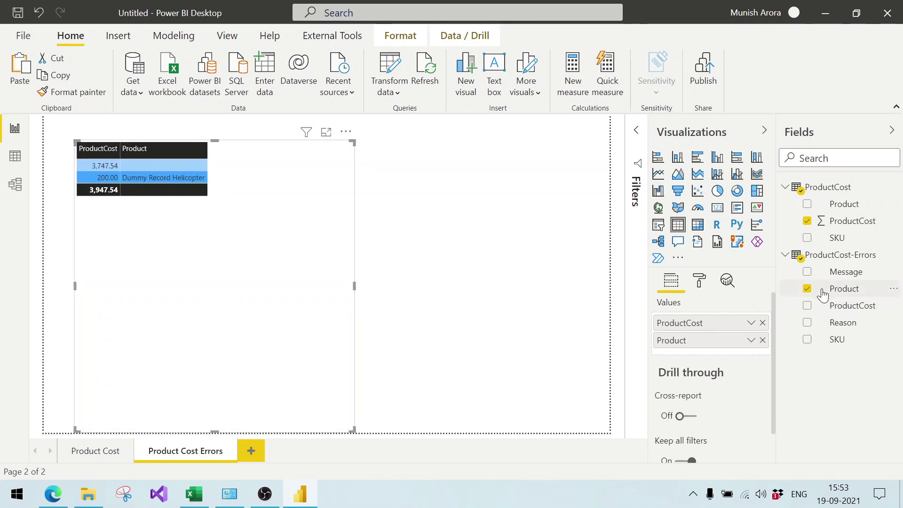
click(807, 307)
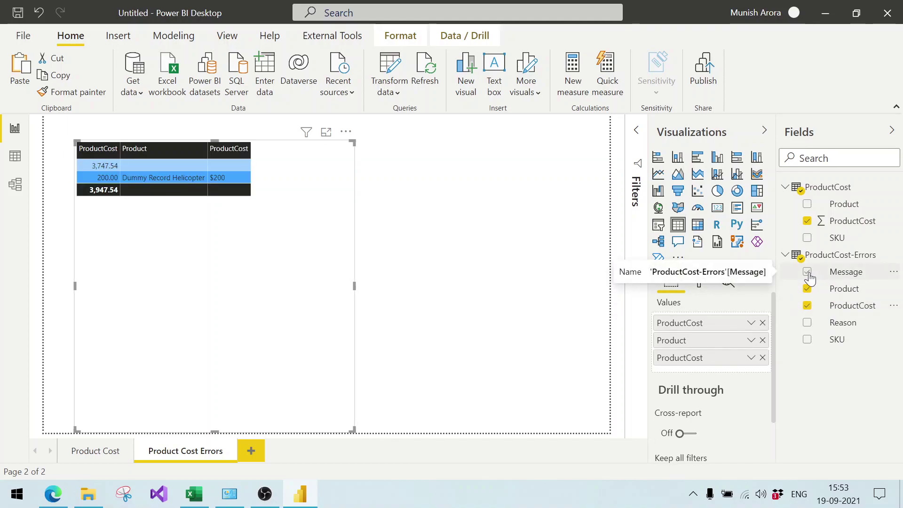
click(807, 273)
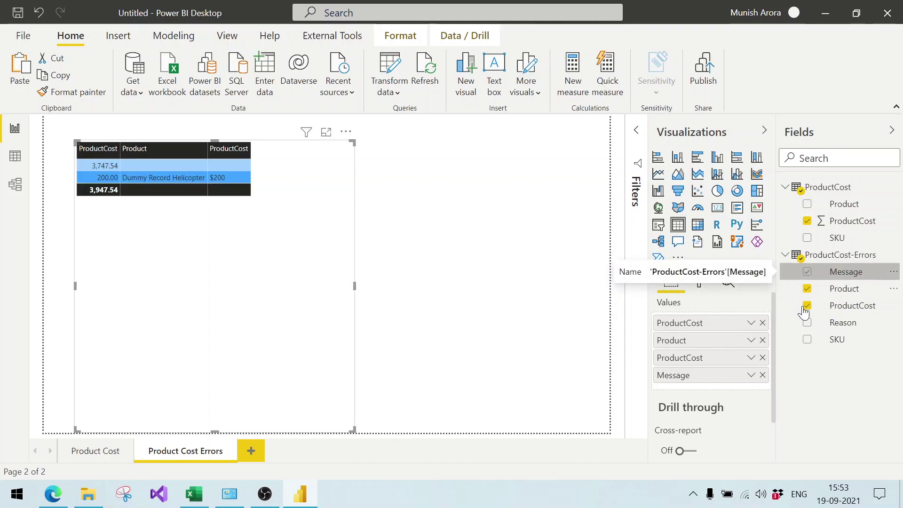
click(807, 340)
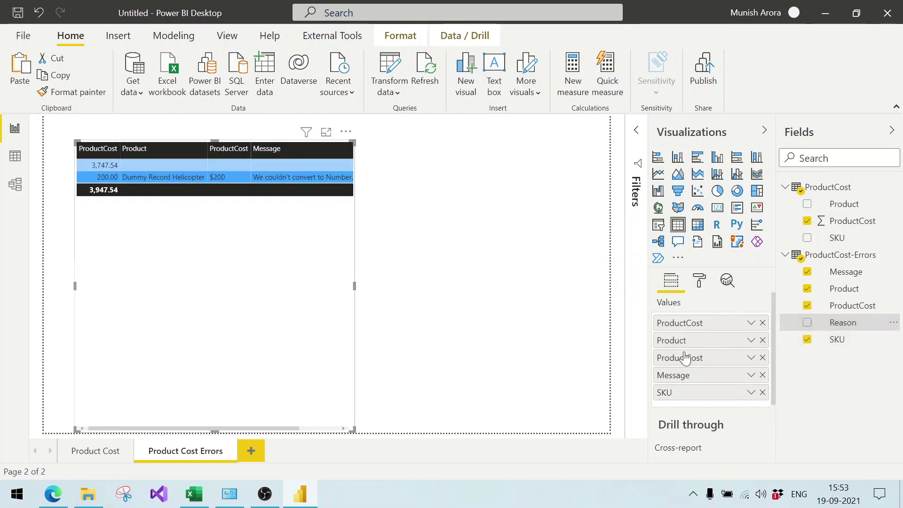
- Widen the table, move SKU after Product, and remove the original ProductCost field
drag(352, 430, 548, 358)
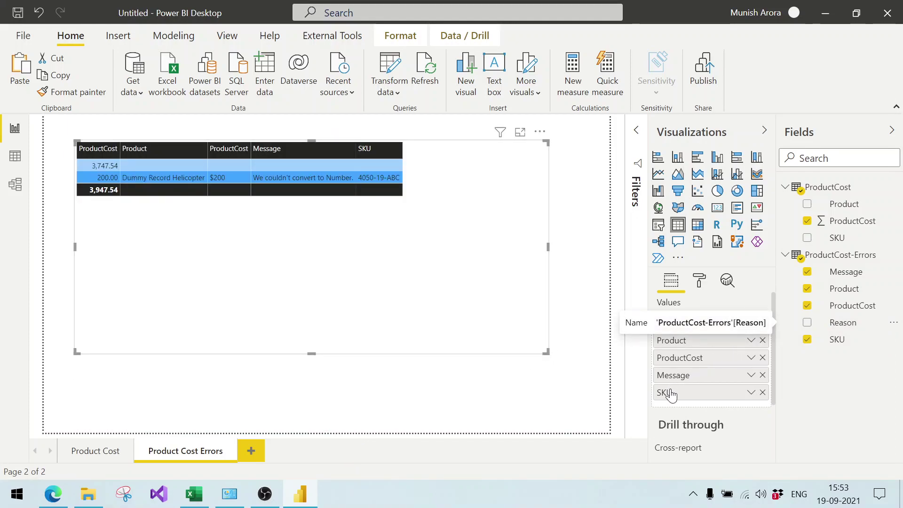
drag(671, 395, 691, 321)
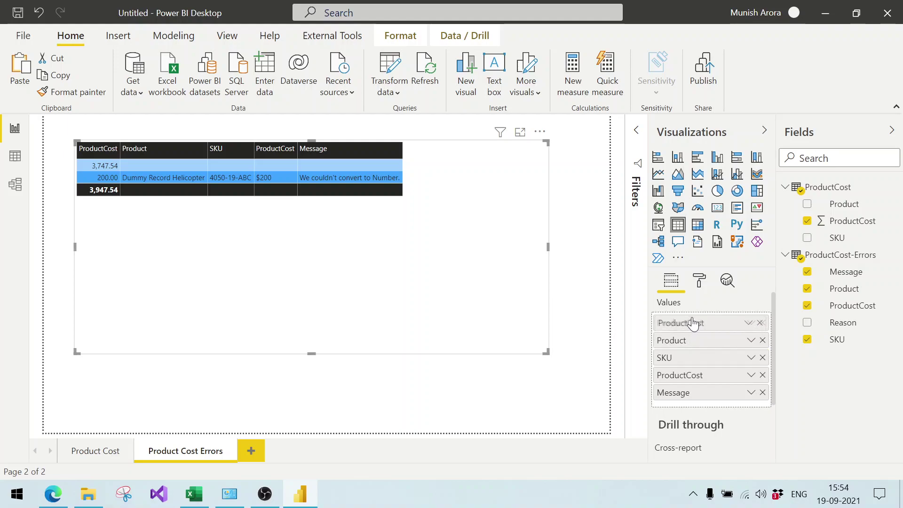
click(763, 324)
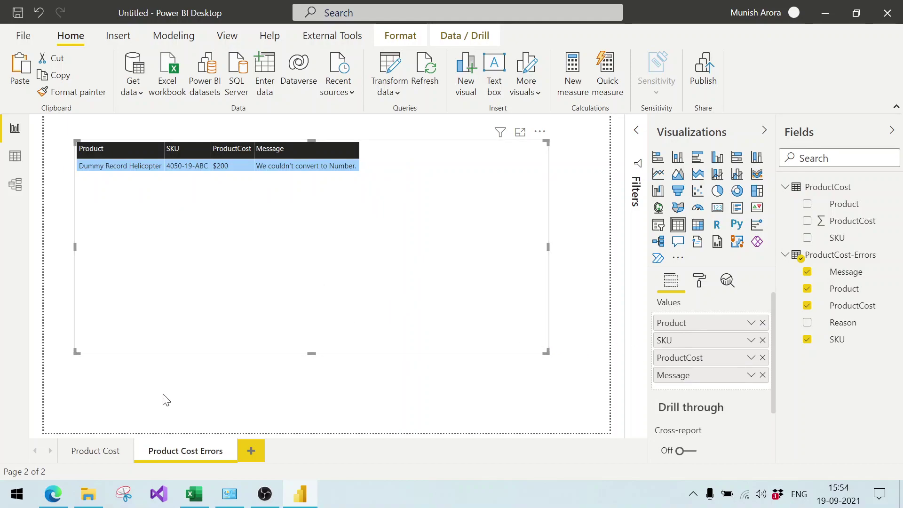
- From the Product Cost page, save the report to the Desktop as 'Product Cost'
click(96, 452)
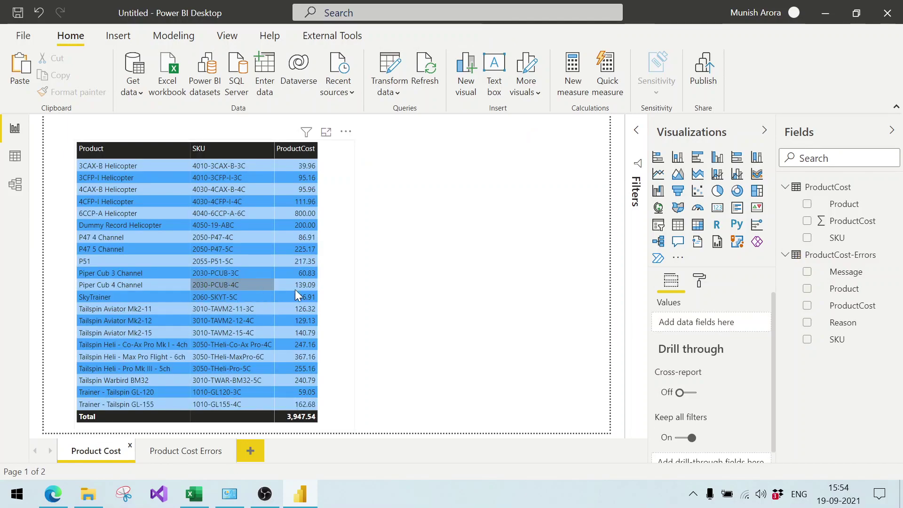
key(ctrl+s)
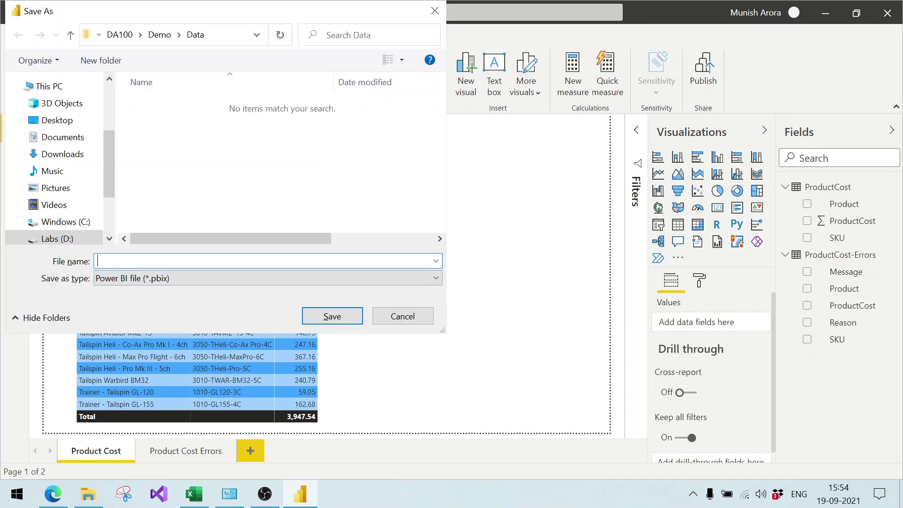
click(64, 120)
click(192, 260)
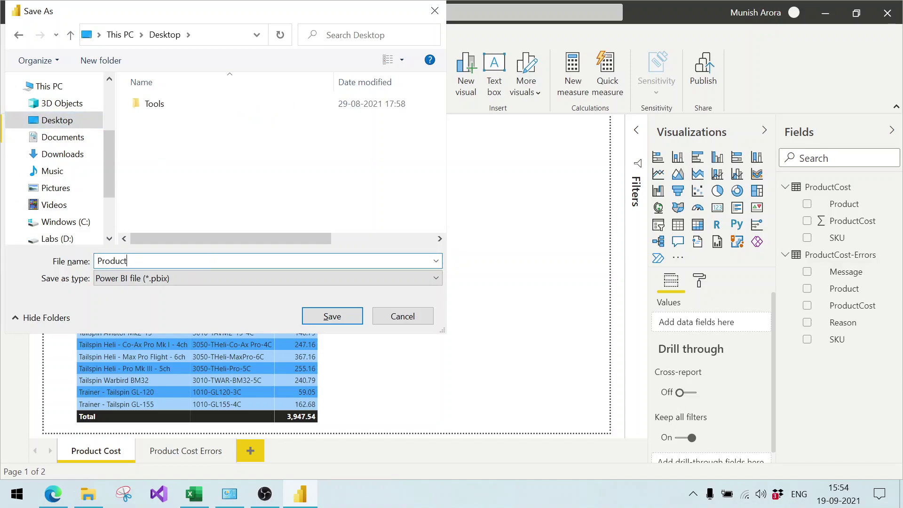
text(Product Cost)
key(Return)
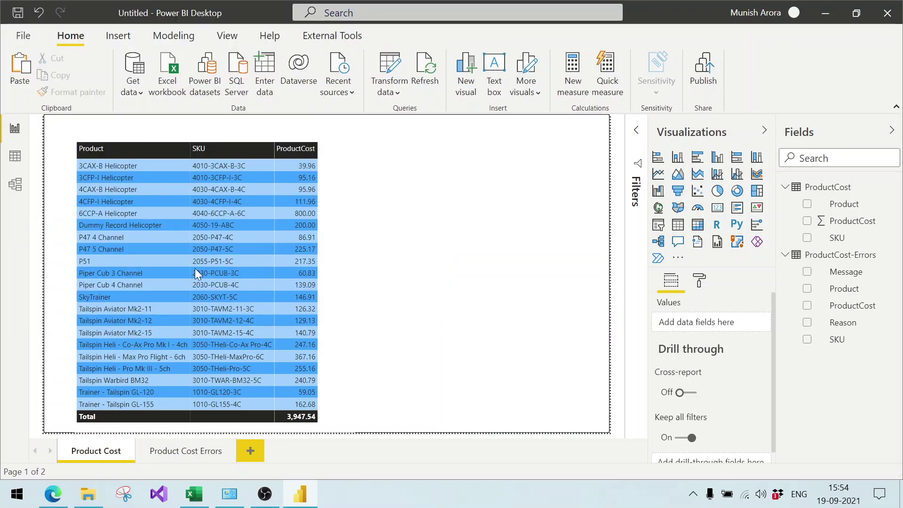
- Publish the report to My workspace and dismiss the success message
click(704, 67)
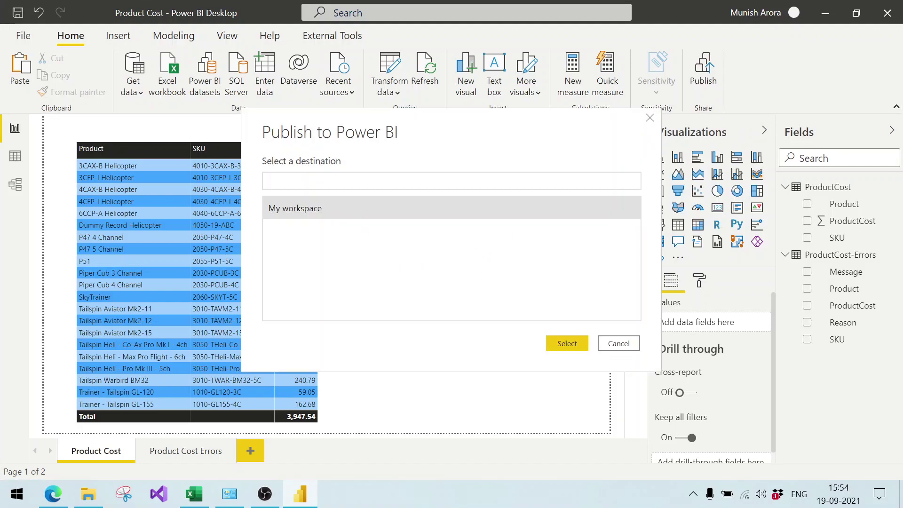
click(567, 344)
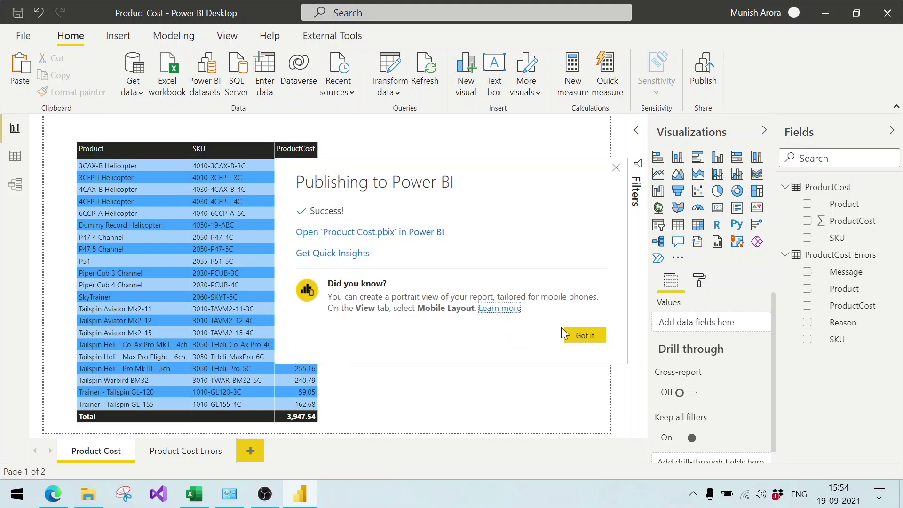
click(585, 335)
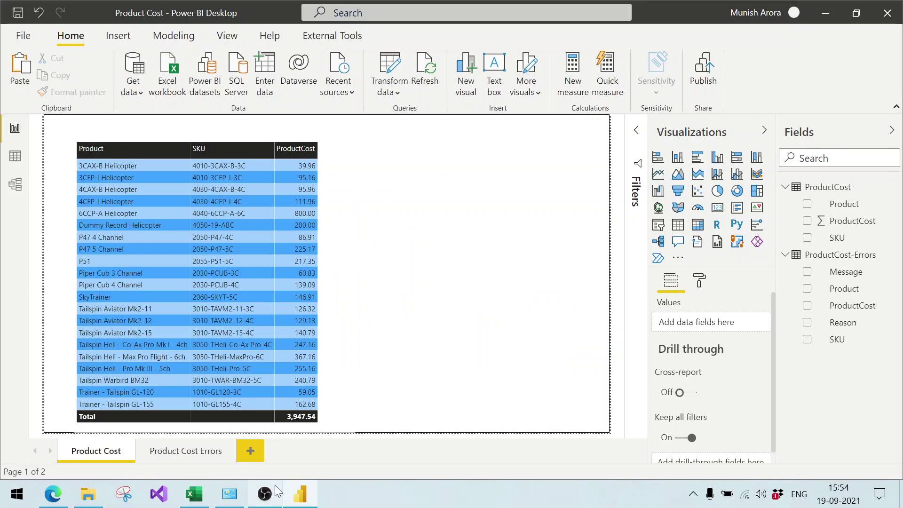
- In the browser, open the Product Cost report, view its Product Cost Errors page, then return to My workspace
click(53, 495)
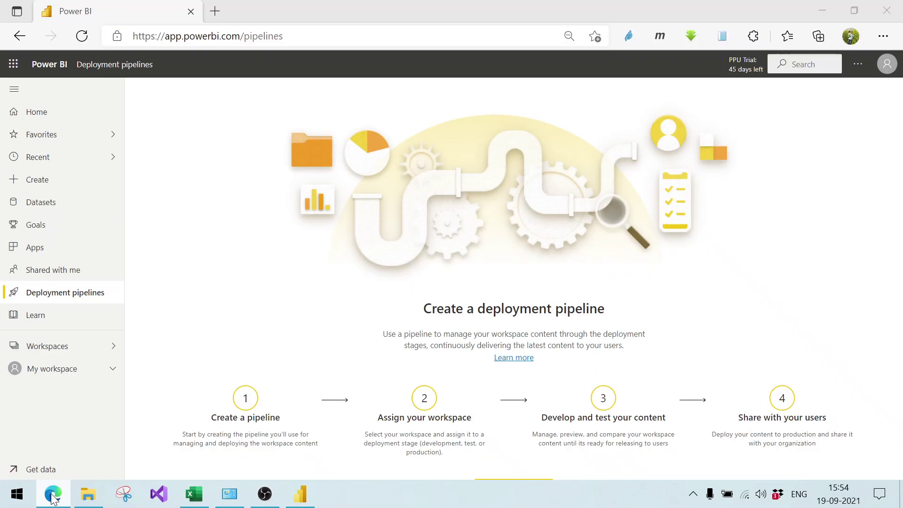
click(38, 352)
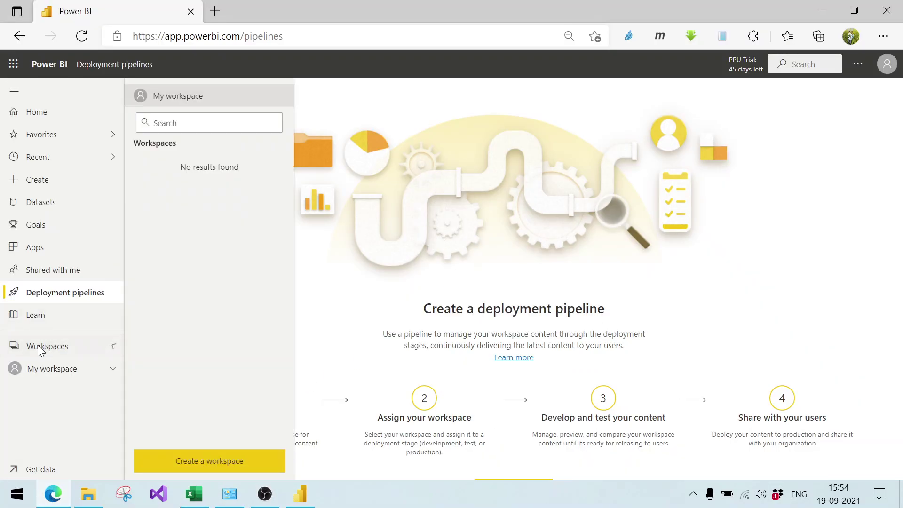
click(180, 96)
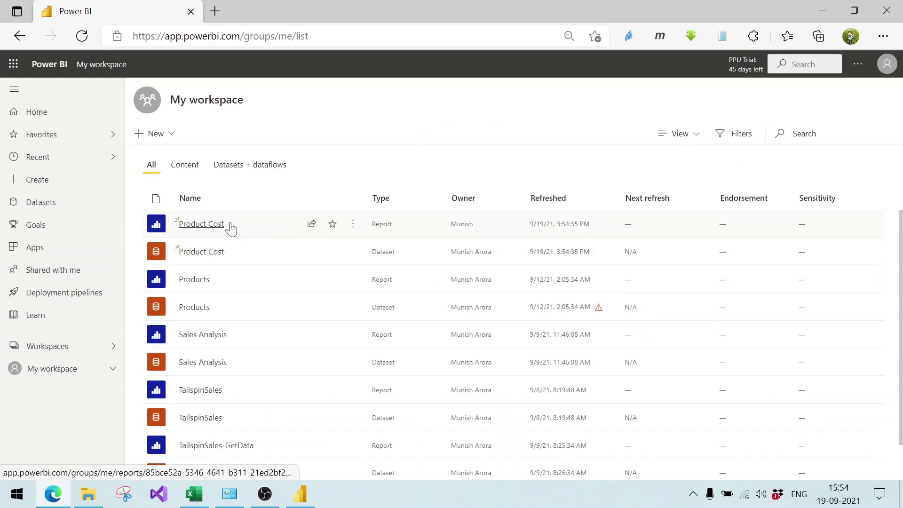
click(205, 225)
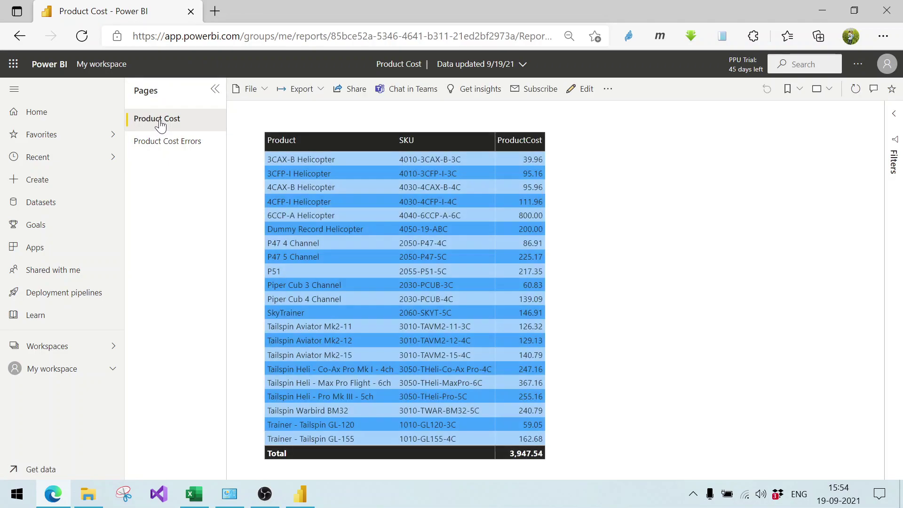
click(177, 143)
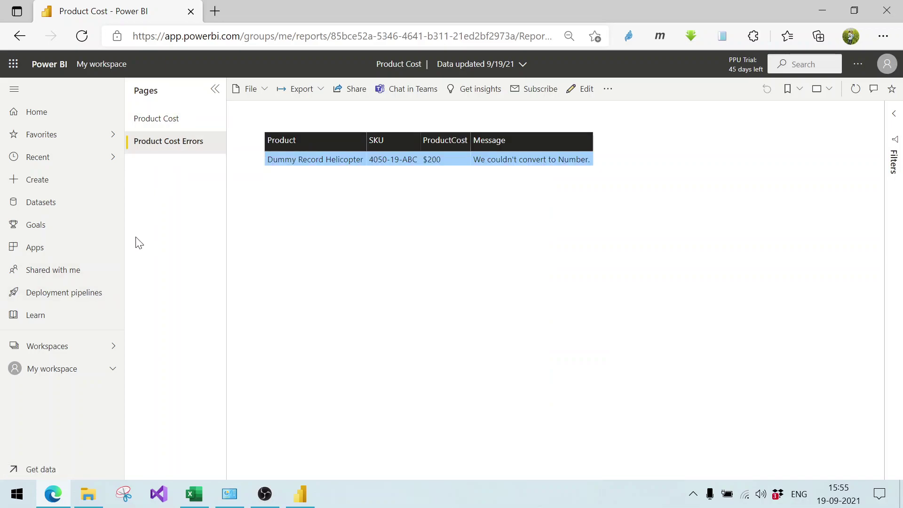
click(72, 355)
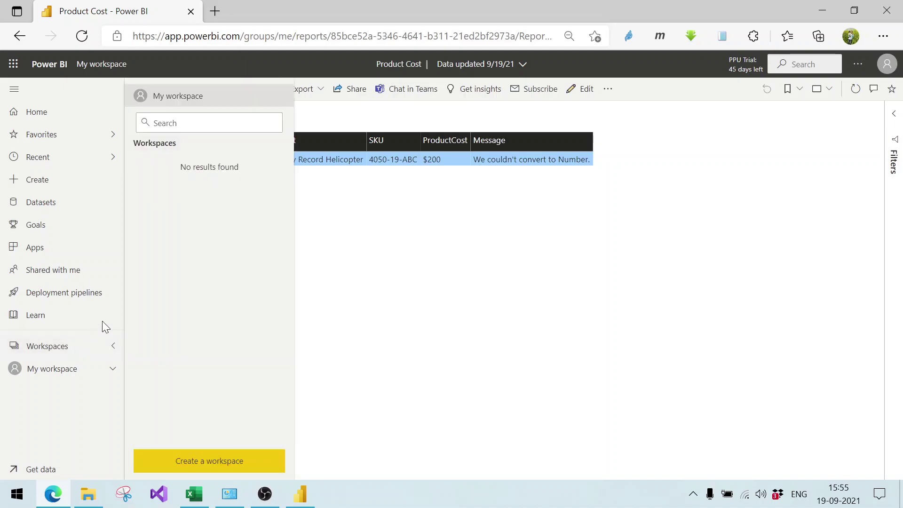
click(196, 98)
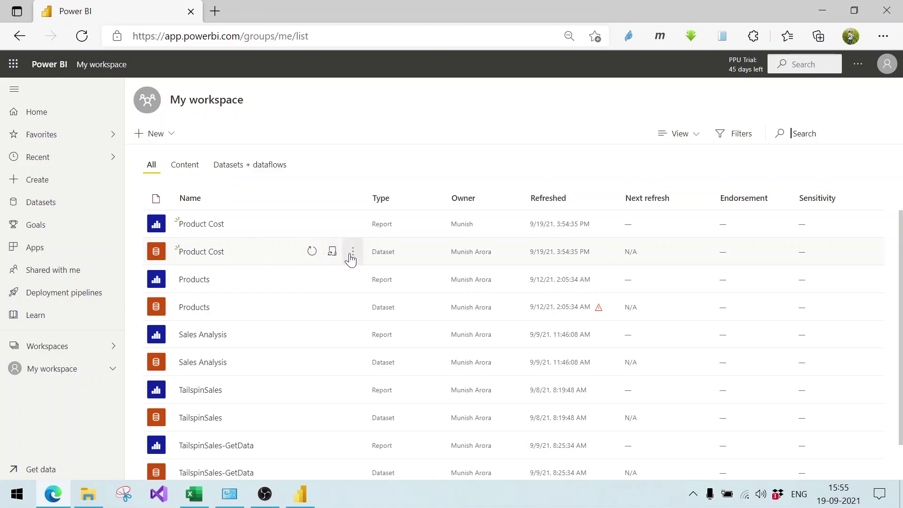
- Open the Product Cost dataset settings and expand its Gateway connection section
click(352, 257)
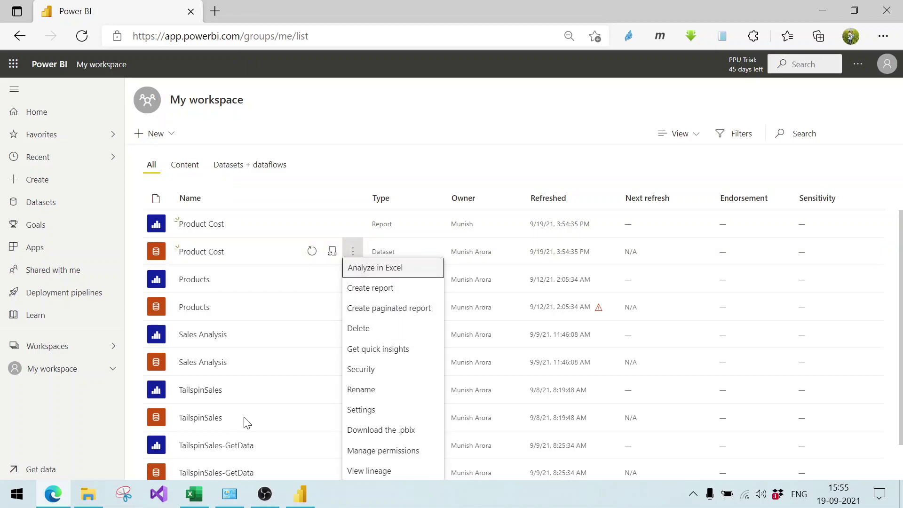
click(389, 409)
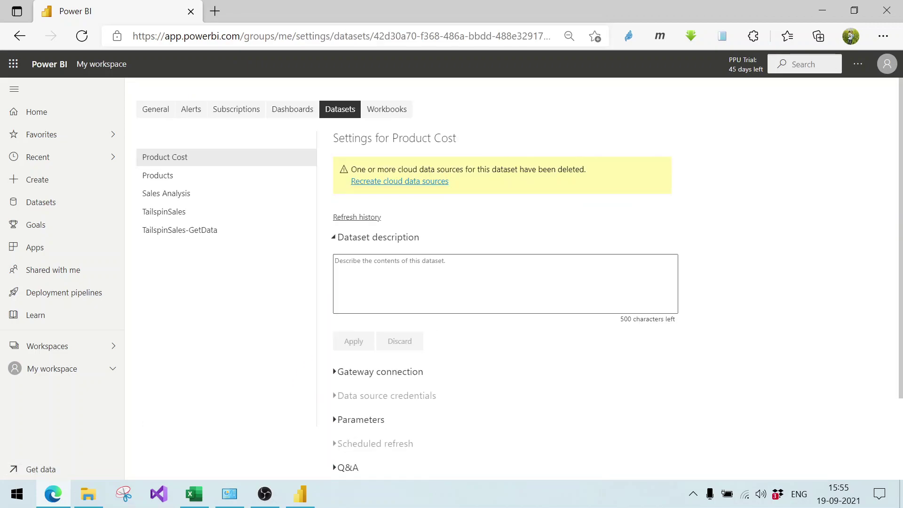
click(400, 372)
scroll(537, 359, down, 1)
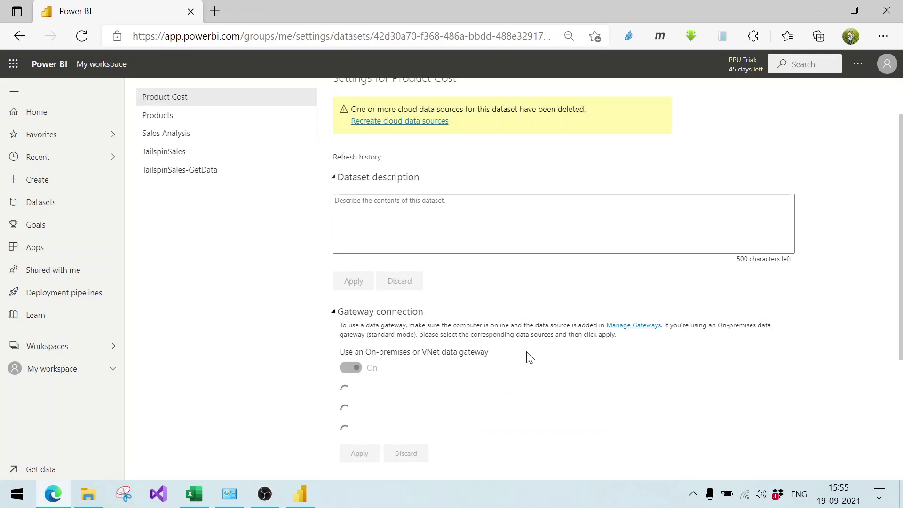
- Search Windows for 'gatew' and launch the On-premises data gateway app
text(gatew)
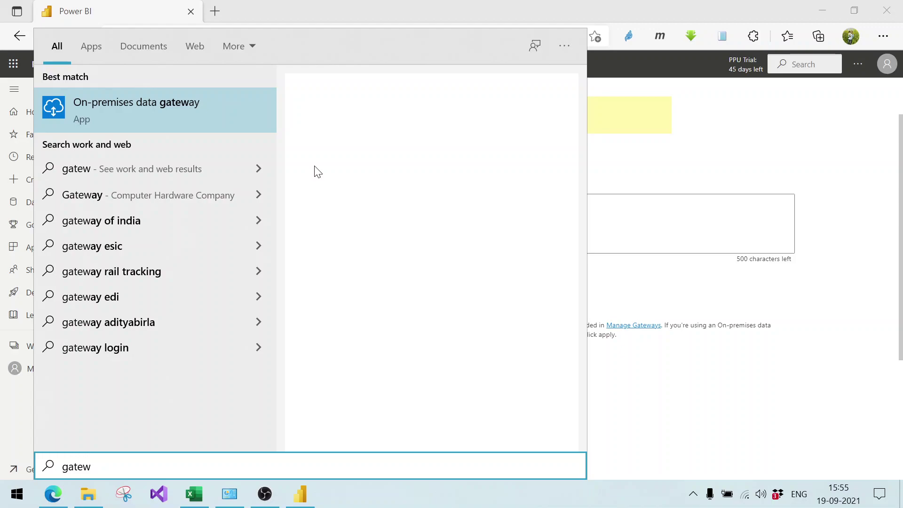
click(200, 115)
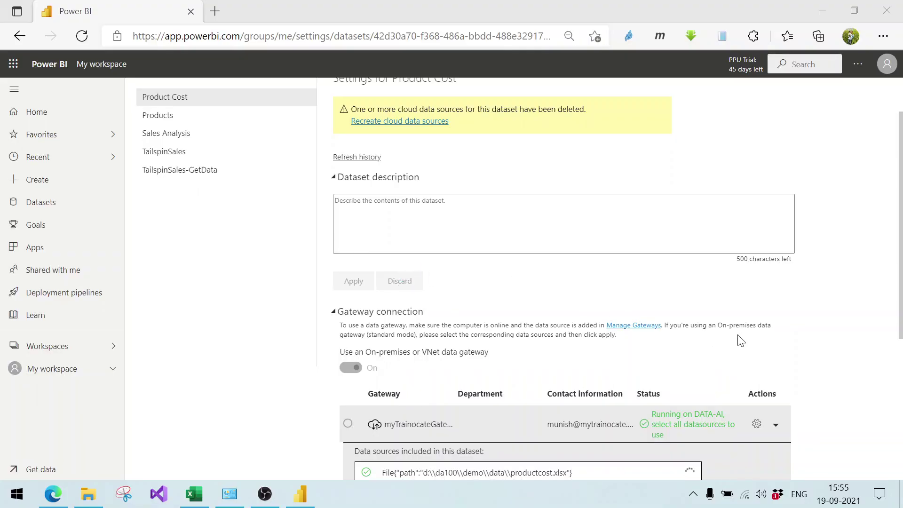
scroll(805, 318, down, 3)
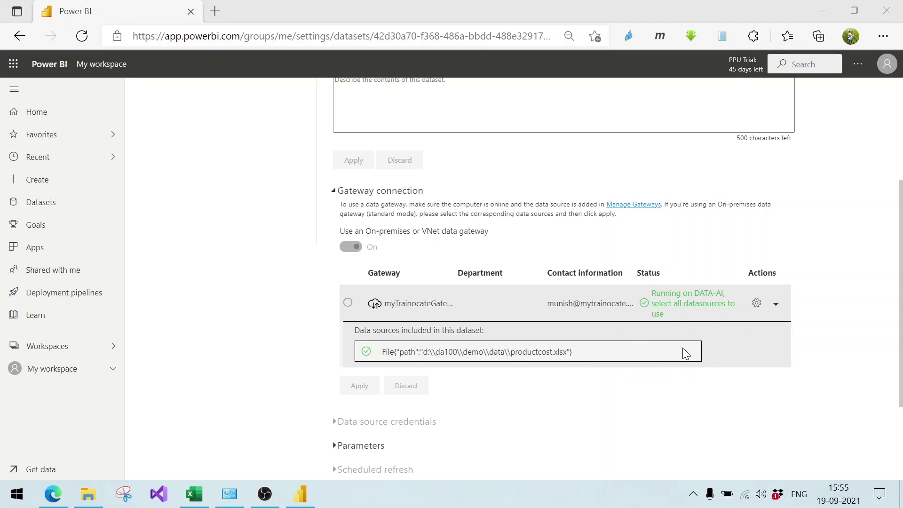
scroll(549, 327, down, 1)
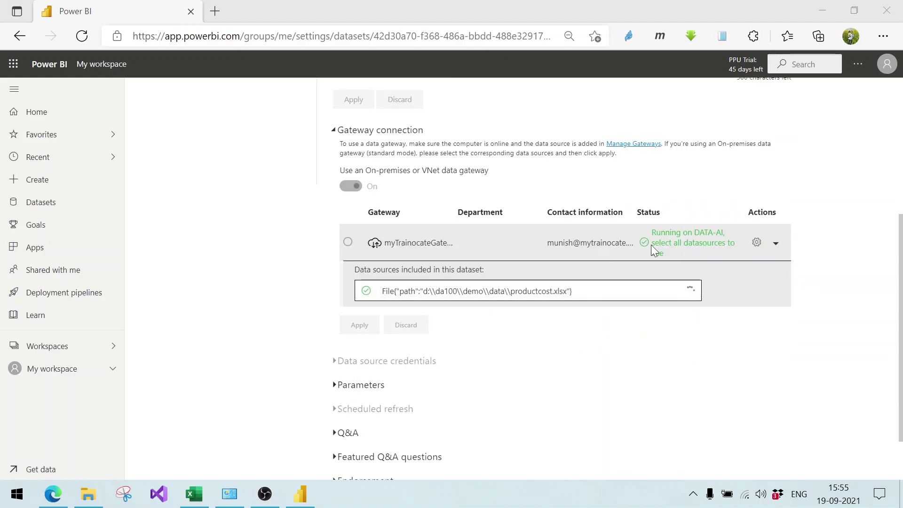
- Start the gateway app sign-in and submit the account's e-mail address
click(757, 242)
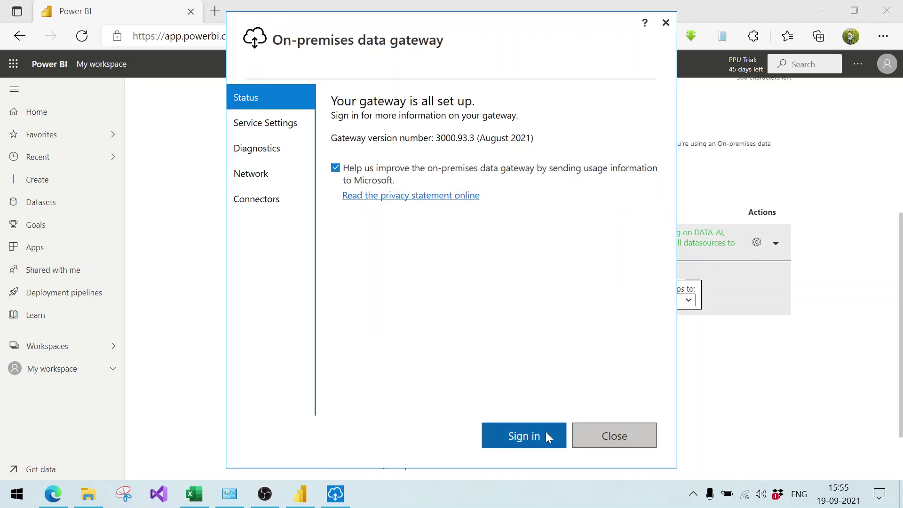
click(531, 433)
click(412, 149)
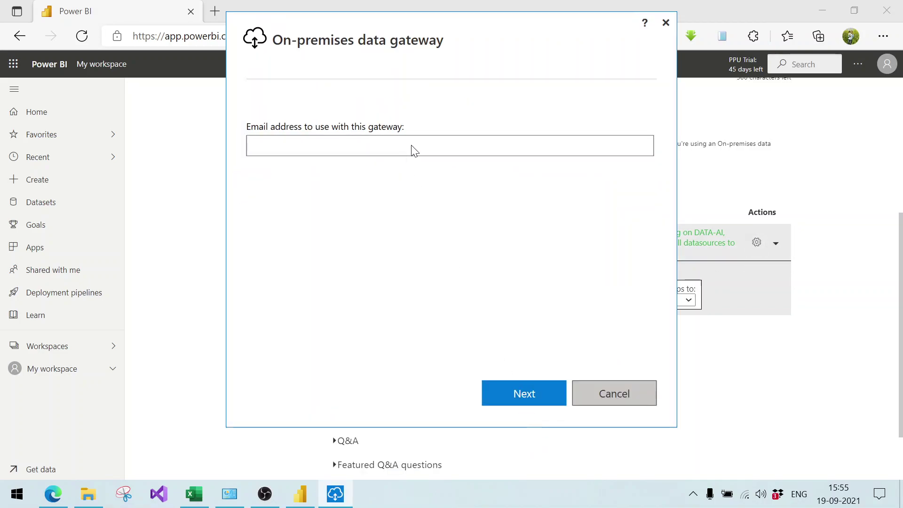
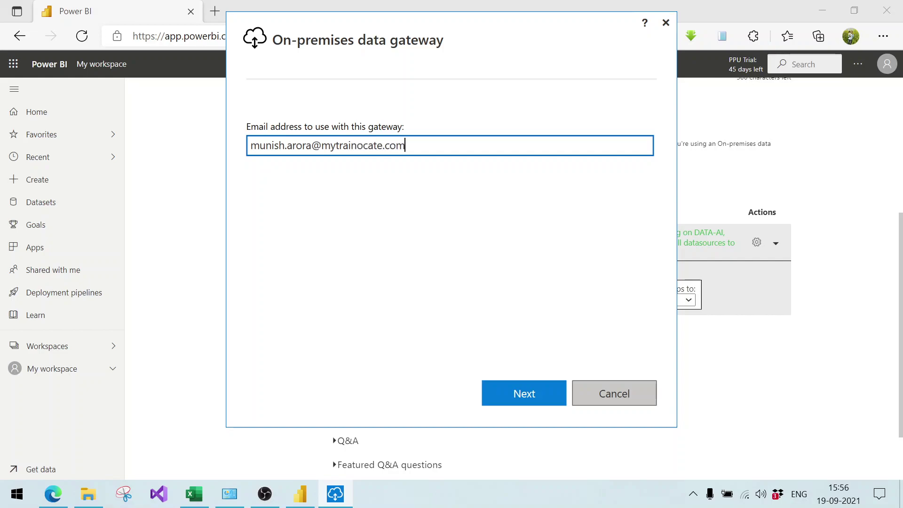
key(Return)
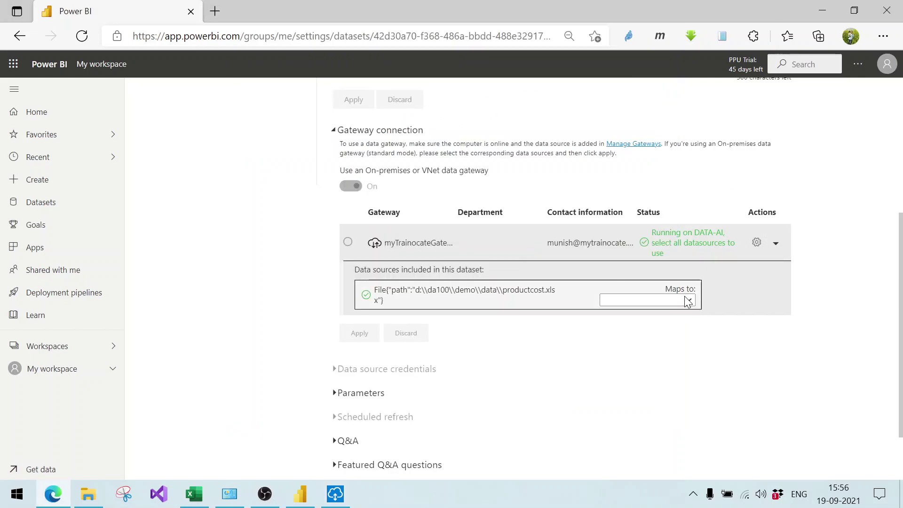
- From the data source mapping choices, add the productcost.xlsx source to the gateway
click(689, 300)
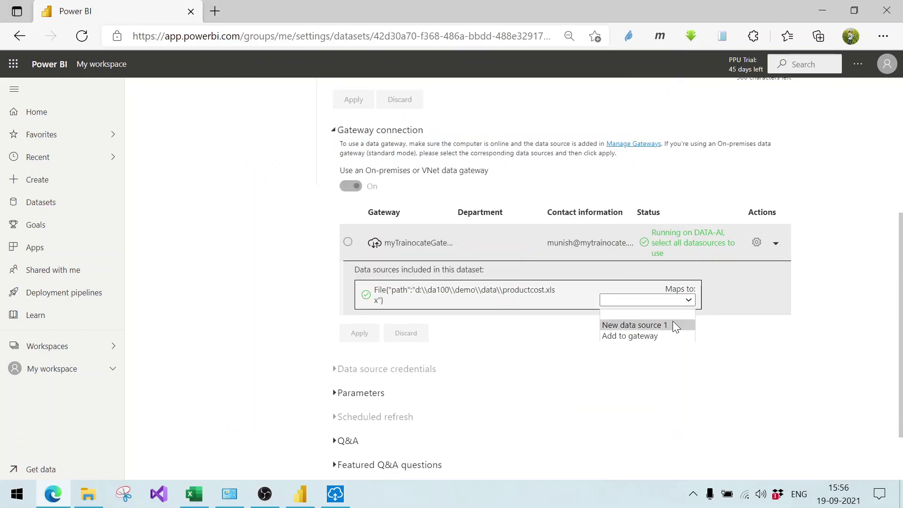
click(774, 295)
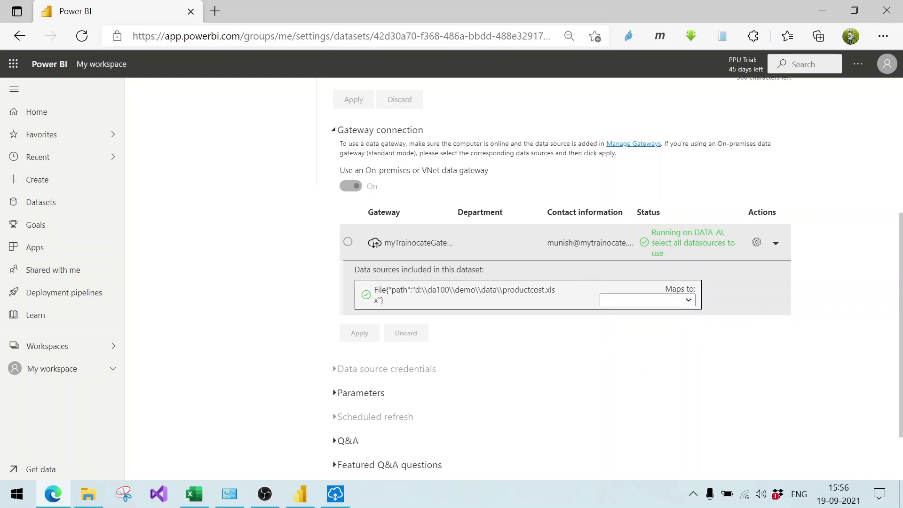
click(687, 300)
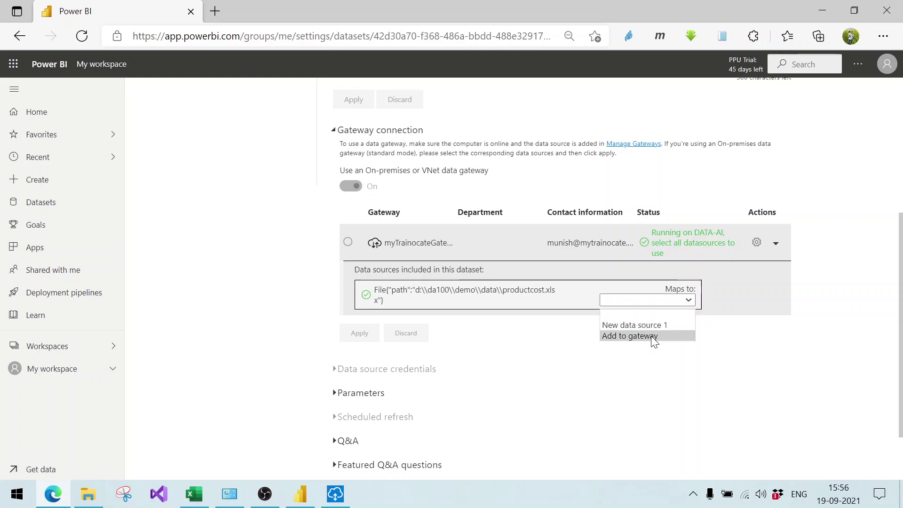
click(630, 336)
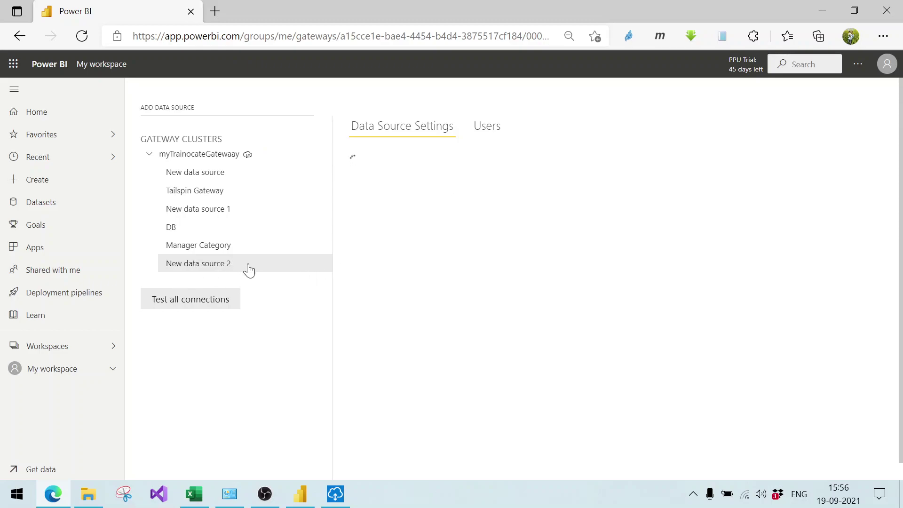
- Retry the gateway app sign-in, then return to the Power BI browser window
click(335, 494)
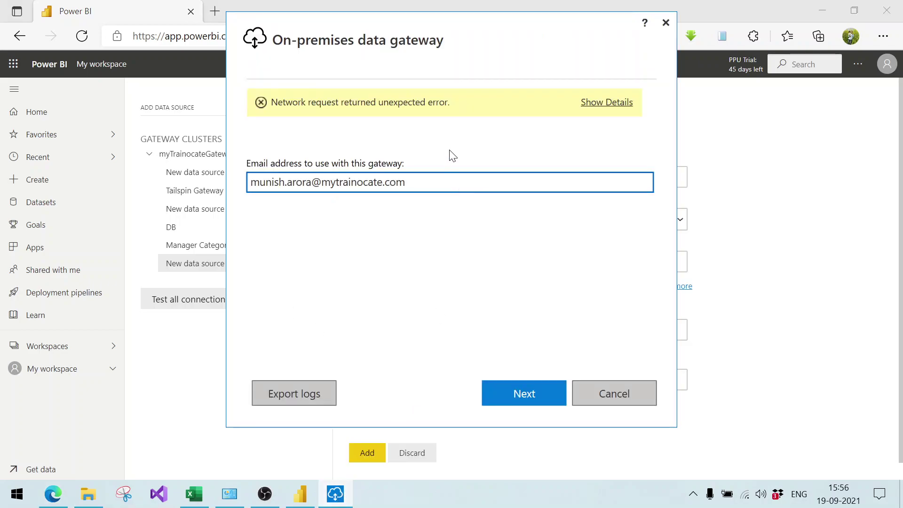
click(547, 395)
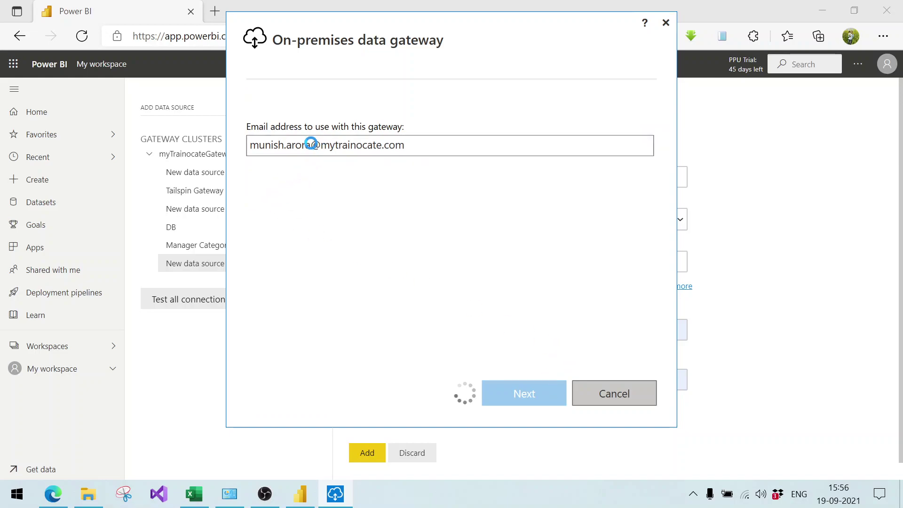
key(alt+Tab)
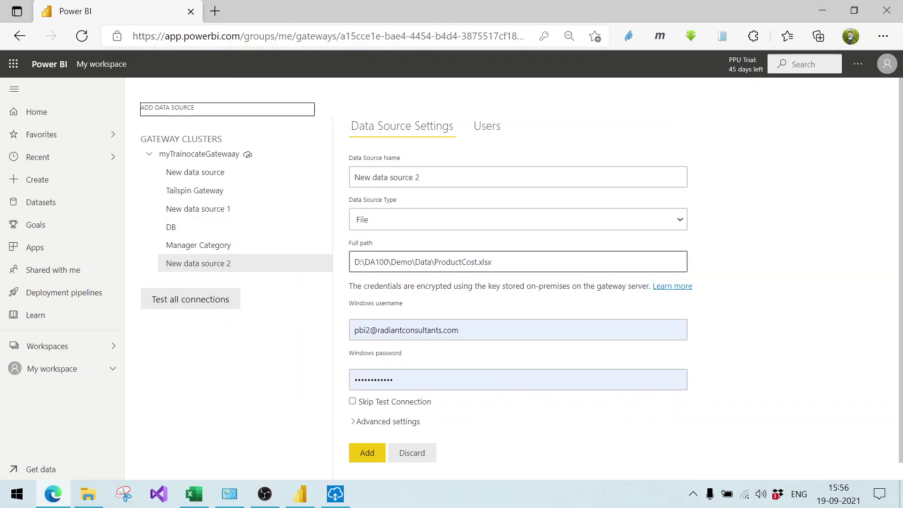
- Name the data source ProductCost and enter a new Windows username and password
click(386, 176)
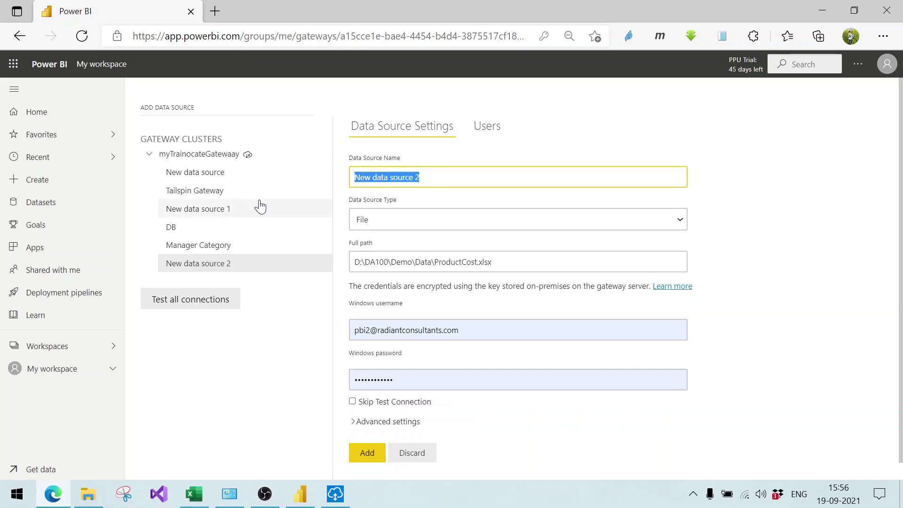
text(ProductCost)
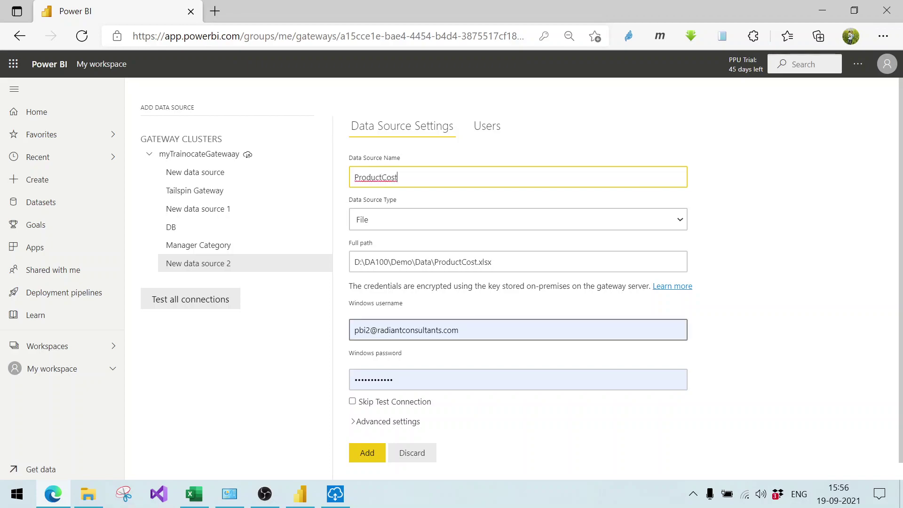
click(377, 332)
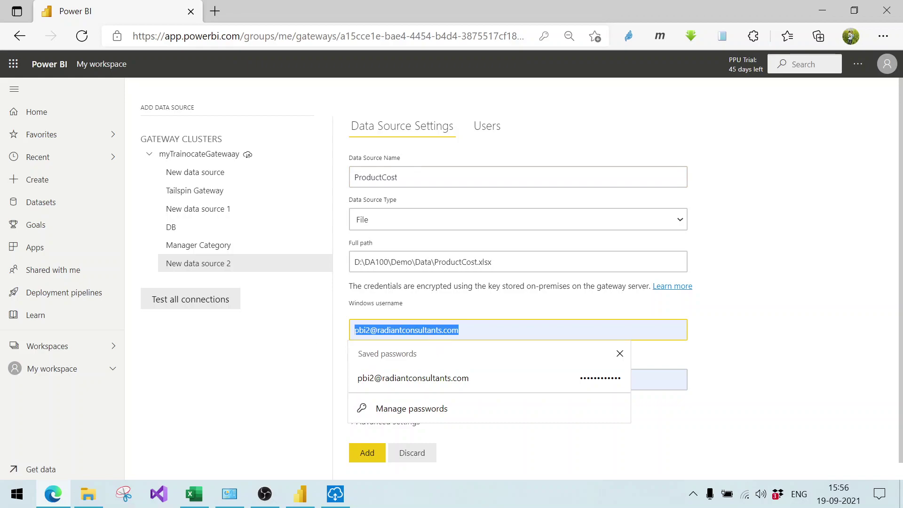
text(mia-sql)
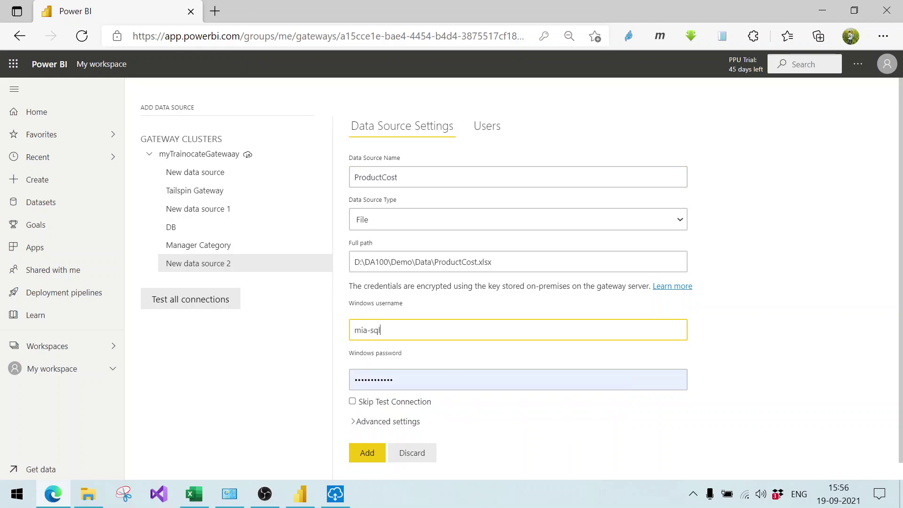
key(Tab)
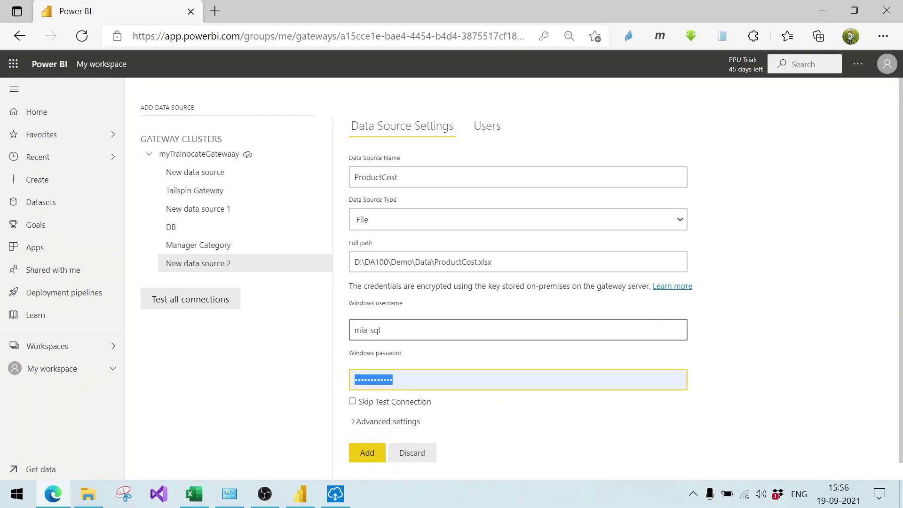
text(P)
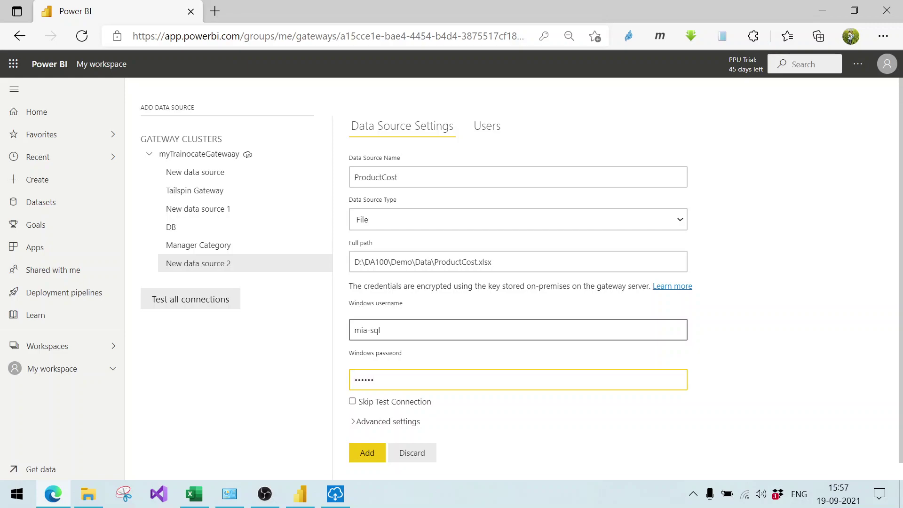
- Add the ProductCost data source to the gateway
click(368, 455)
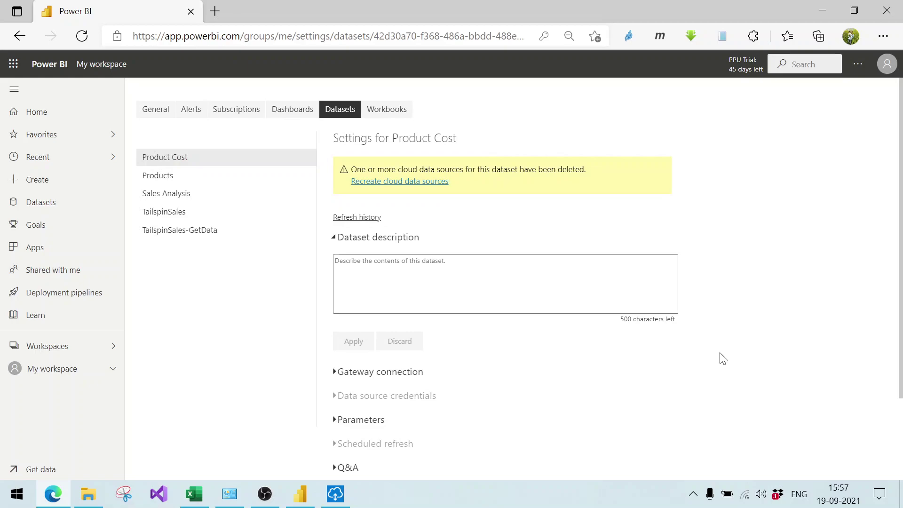
- Map the dataset's Excel file source to the ProductCost gateway data source and apply it
scroll(723, 358, down, 1)
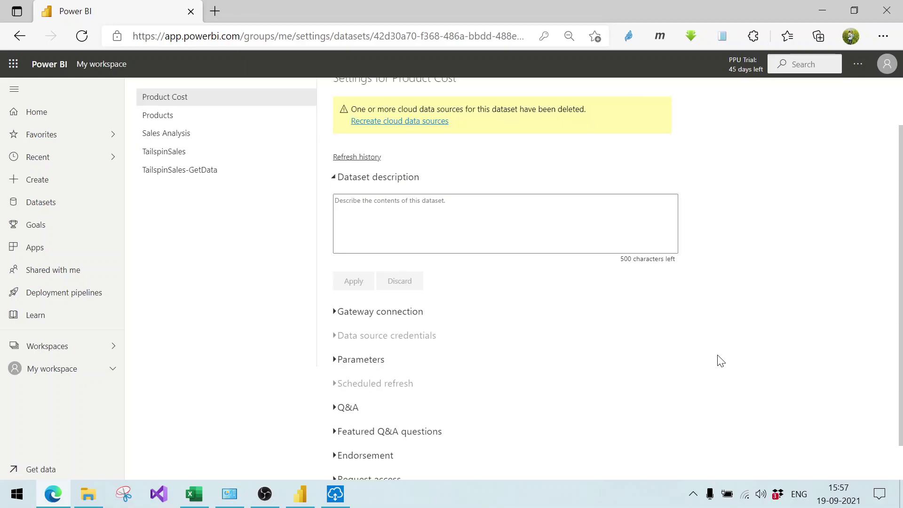
click(420, 311)
scroll(684, 397, down, 2)
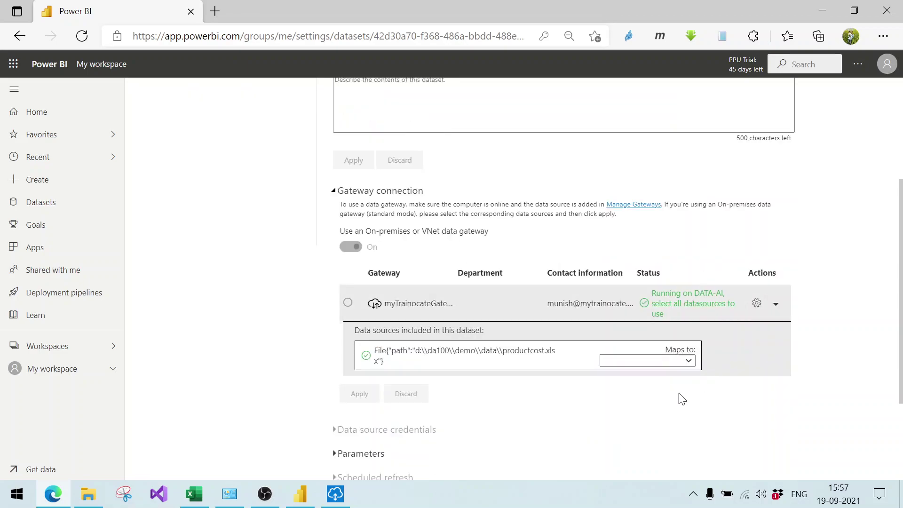
click(678, 362)
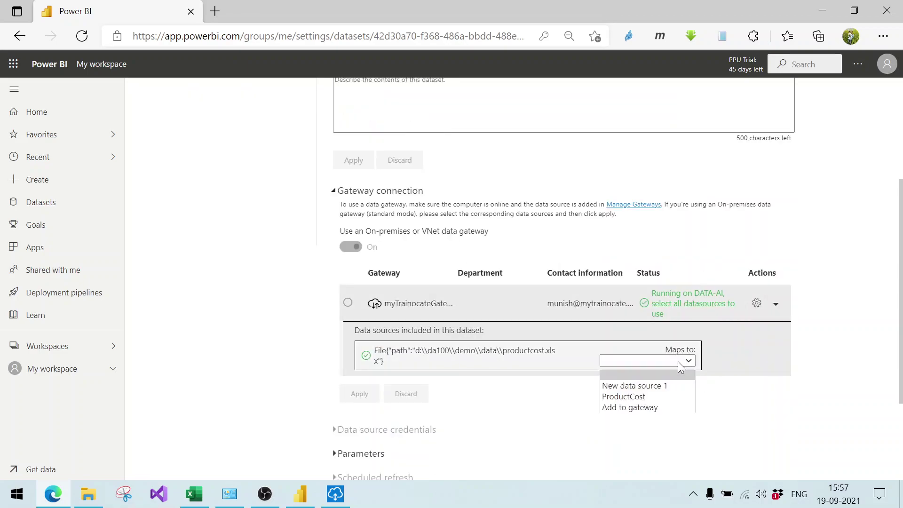
click(654, 396)
click(350, 387)
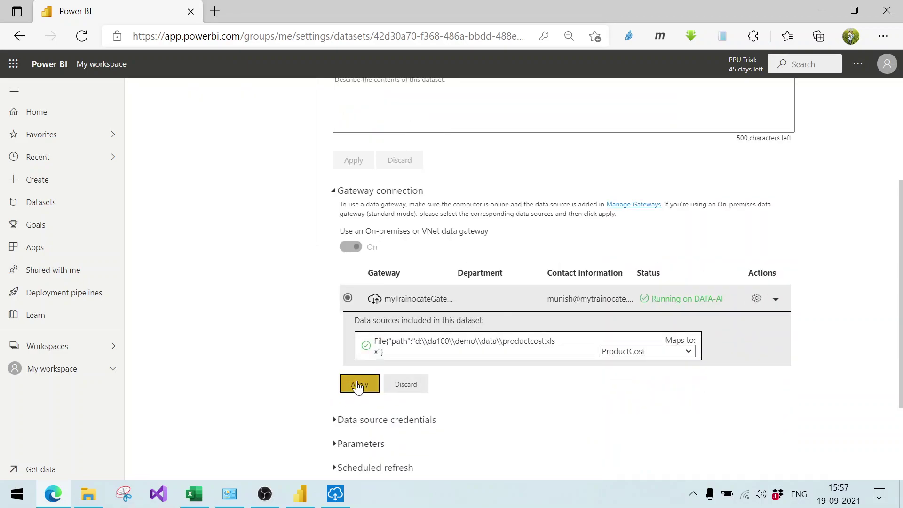
- Briefly open and close the Workspaces list, then switch to the ProductCost workbook in Excel
scroll(306, 379, down, 1)
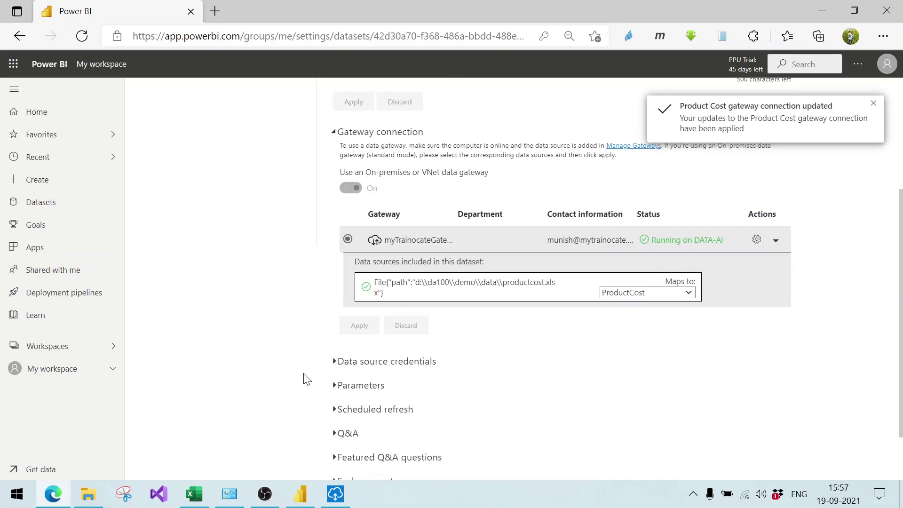
scroll(351, 332, up, 3)
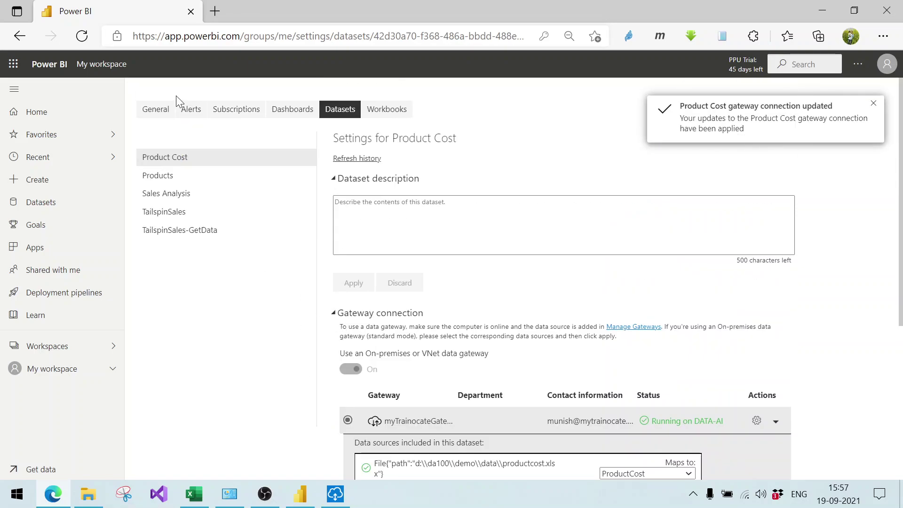
click(50, 347)
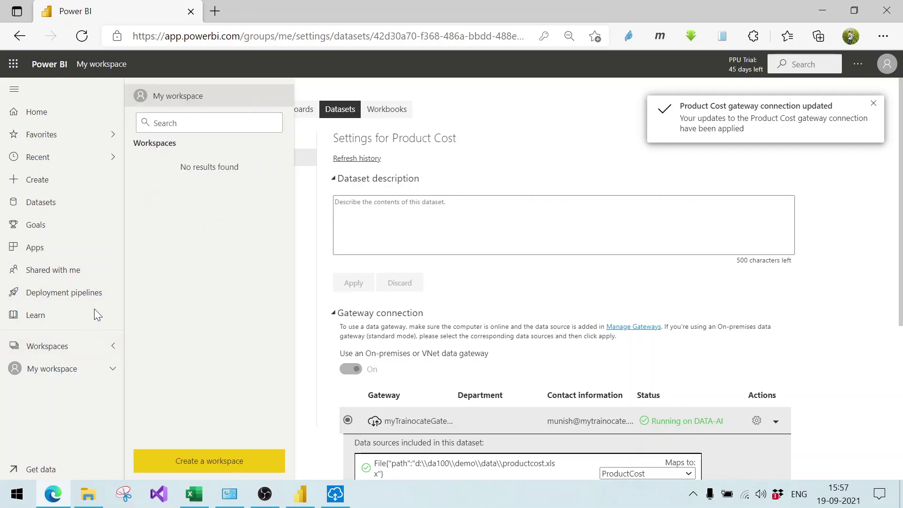
click(458, 298)
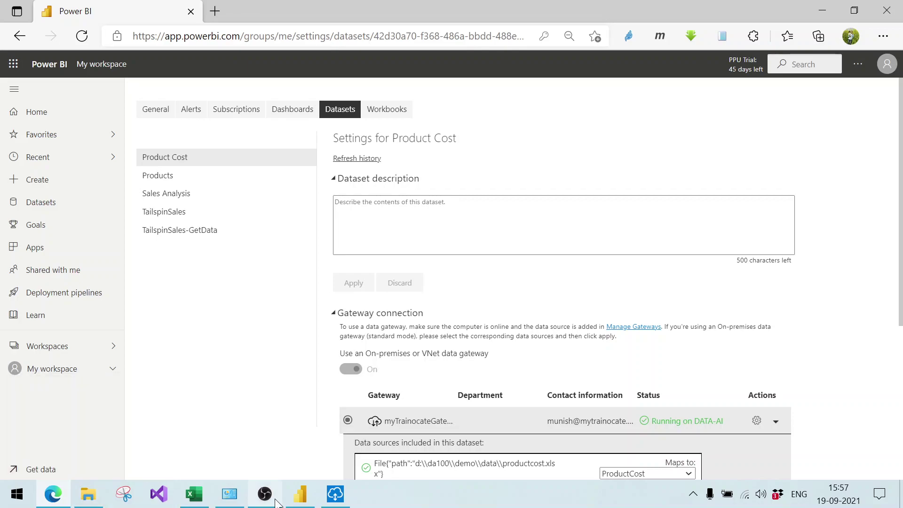
click(182, 501)
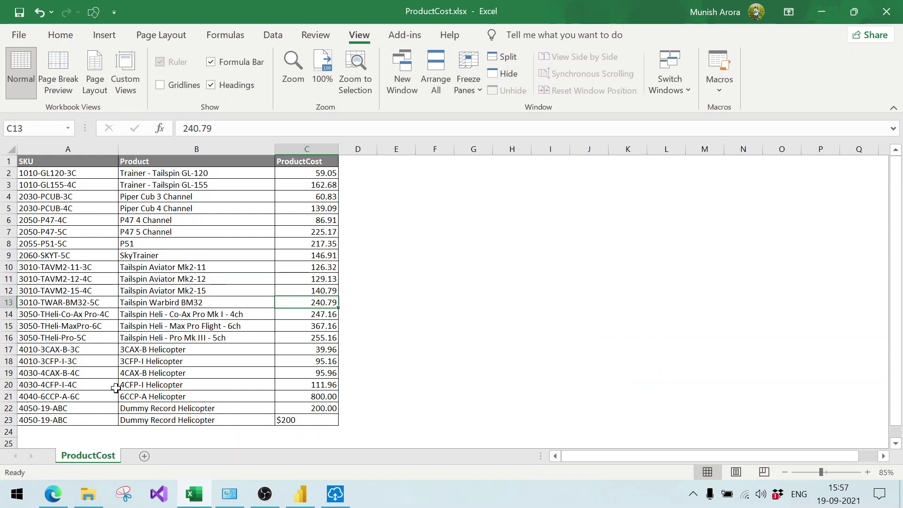
- Copy row 23, the last Dummy Record Helicopter record, into row 24
click(116, 388)
click(153, 423)
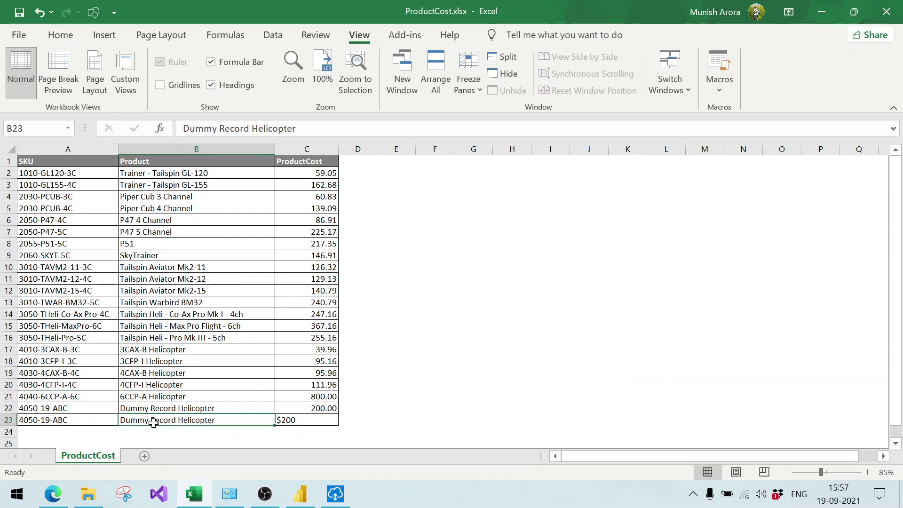
key(shift+space)
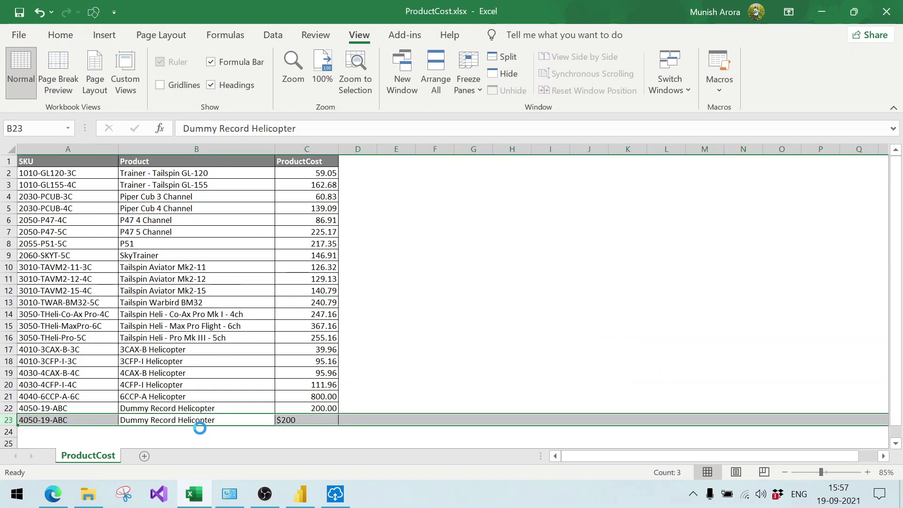
key(ctrl+c)
click(62, 431)
key(ctrl+v)
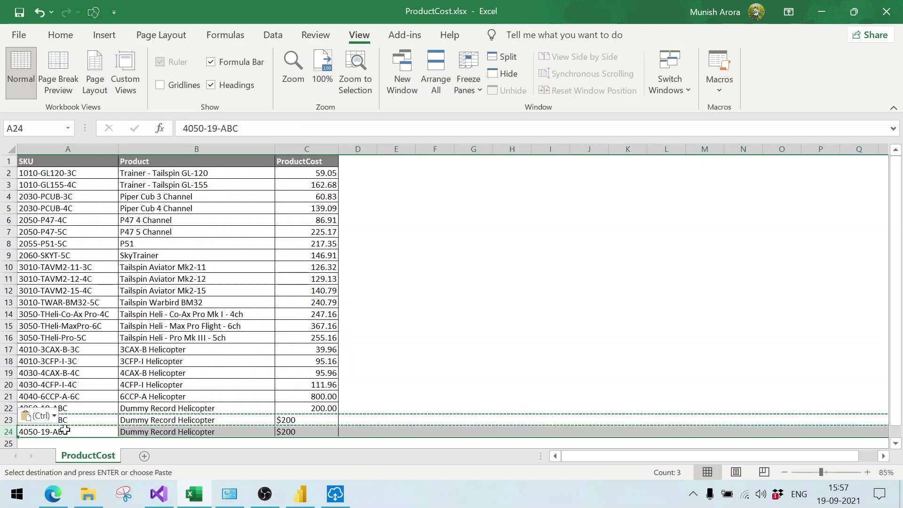
key(Escape)
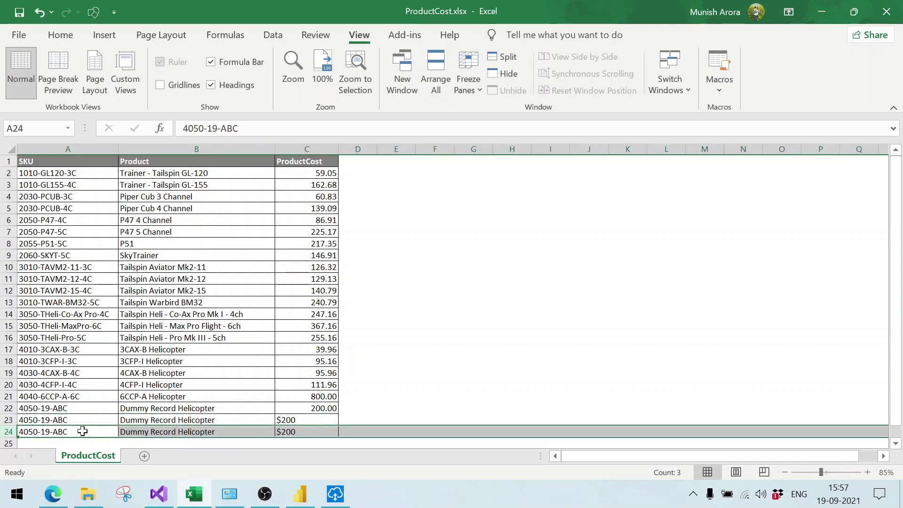
- Change row 24 to SKU 190921-ABC, Dummy Record Helicopter Dummy, cost 2200
click(82, 431)
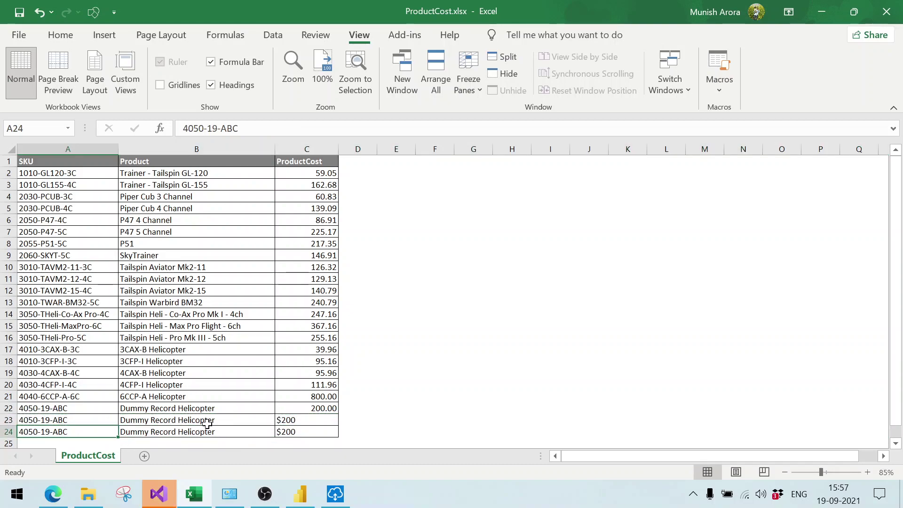
key(F2)
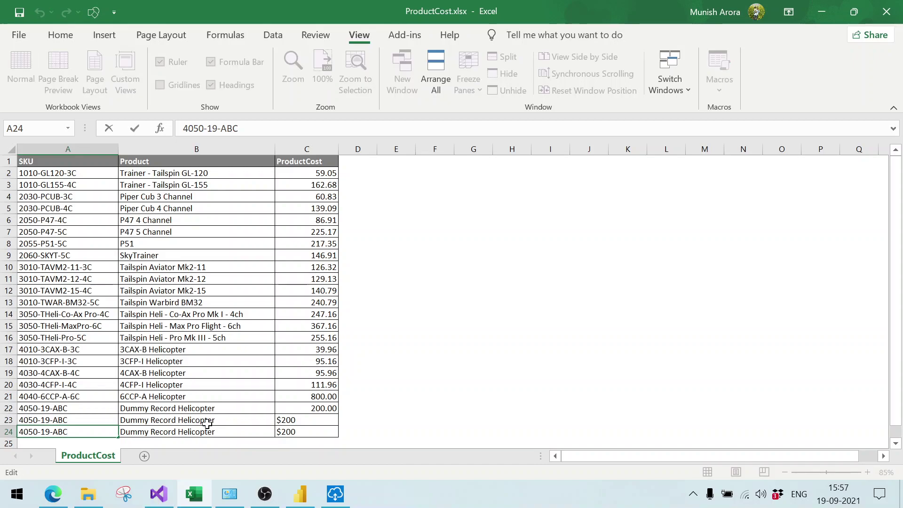
key(shift+Home)
text(1909)
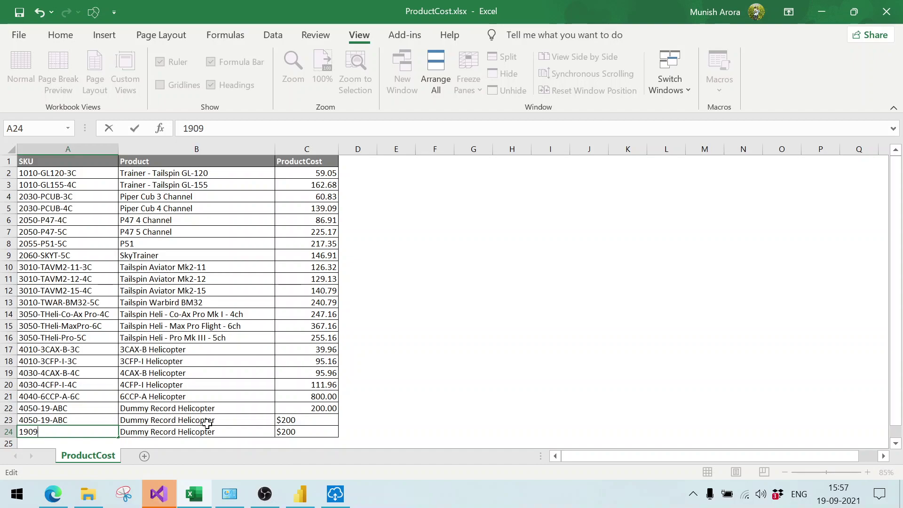
text(21-ABC)
key(Tab)
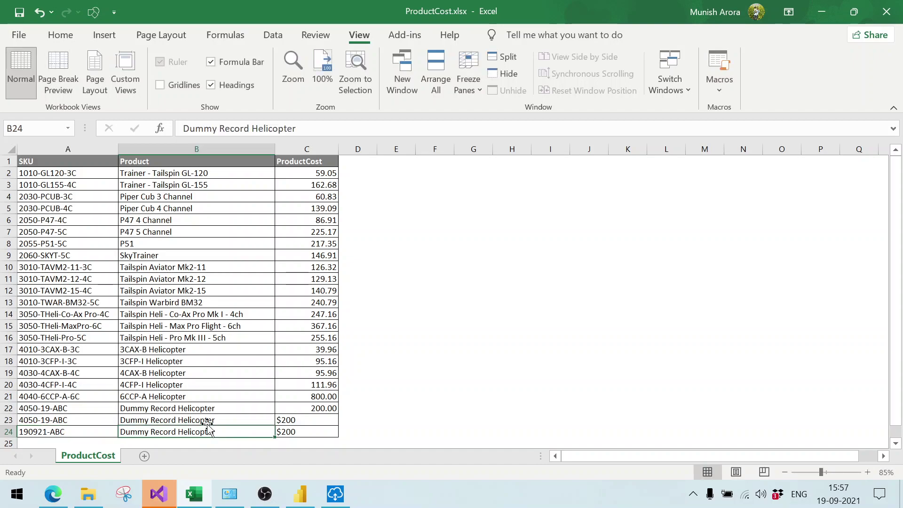
double_click(210, 429)
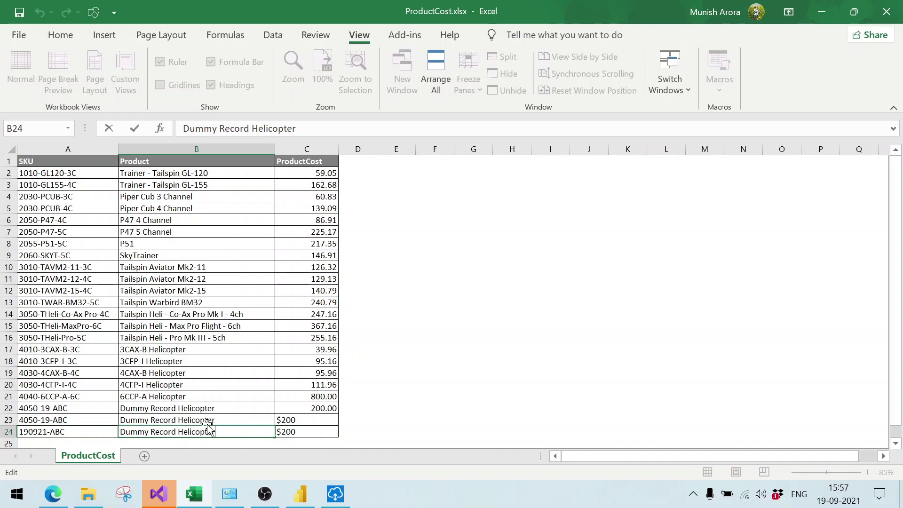
scroll(834, 187, down, 1)
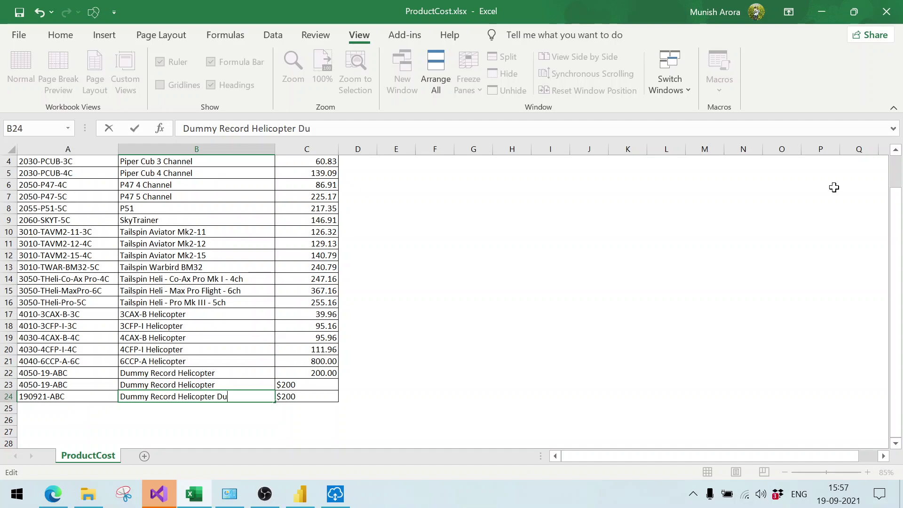
key(Tab)
key(F2)
text(2)
key(Return)
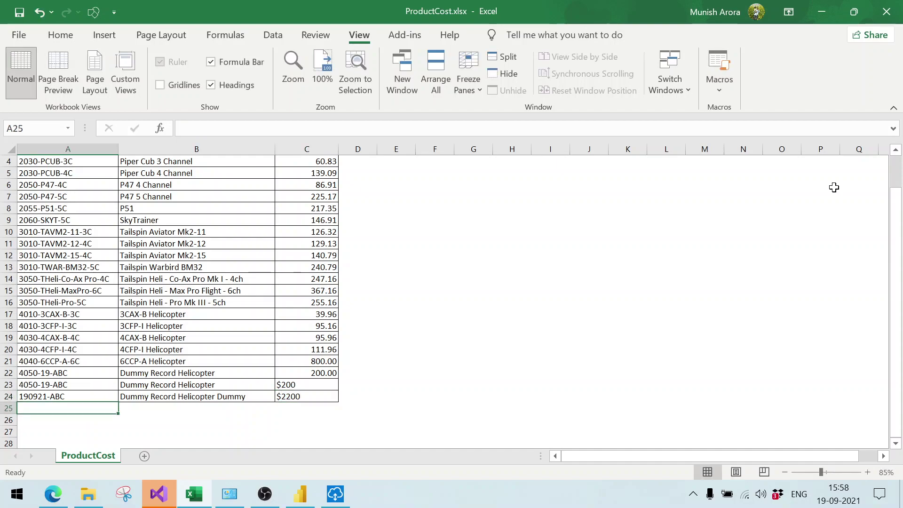
- Copy the row 22 record into row 25 and set its cost to 2200
key(Up)
key(Up)
key(Up)
key(shift+space)
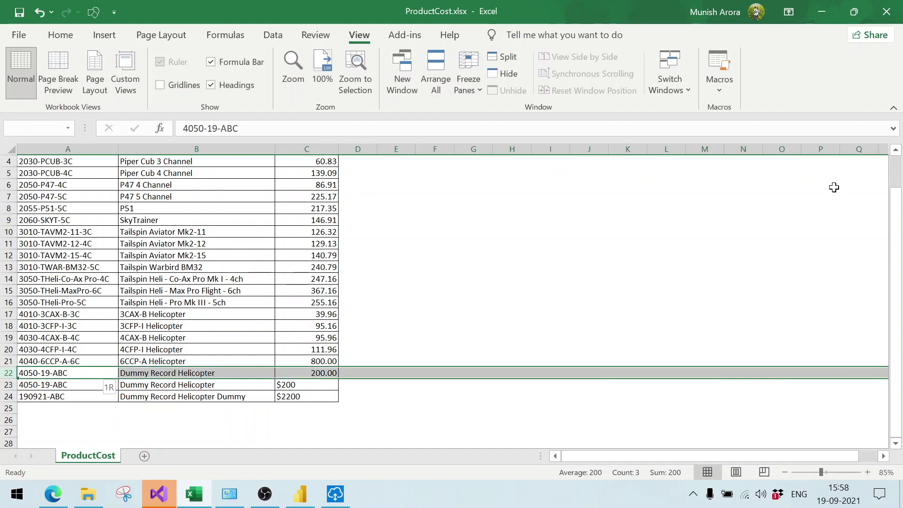
key(ctrl+c)
key(Down)
key(Down)
key(Down)
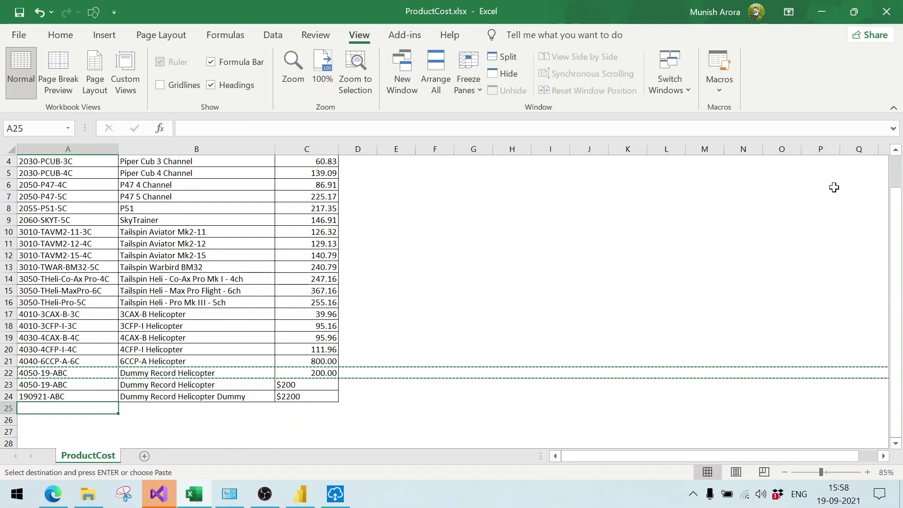
key(shift+space)
key(ctrl+v)
key(Right)
key(Right)
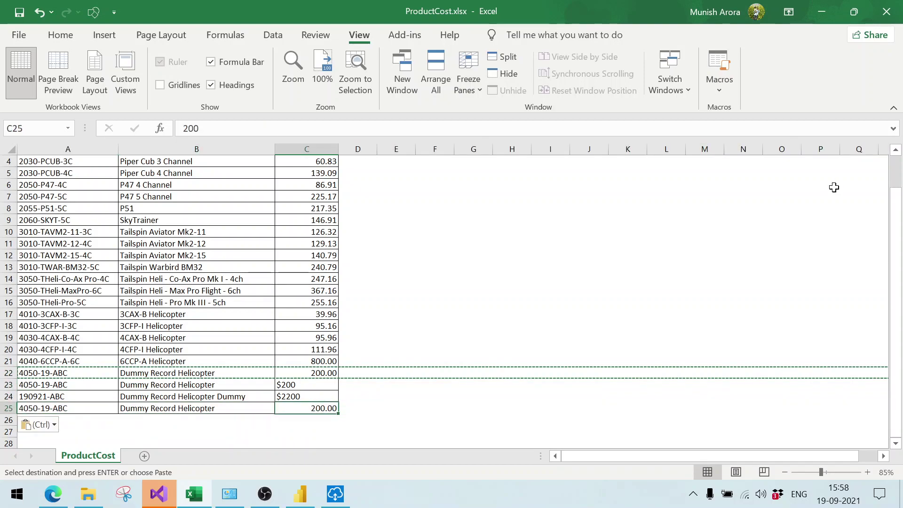
text(2200)
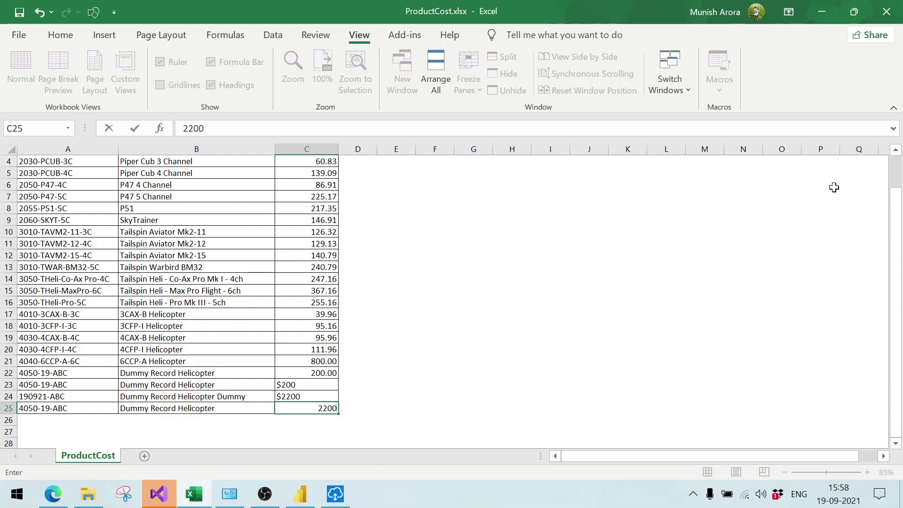
key(Left)
key(Left)
- Give row 25 the SKU 190921-ABC1 by copying row 24's SKU and appending 1
key(Up)
key(ctrl+c)
key(Down)
key(ctrl+v)
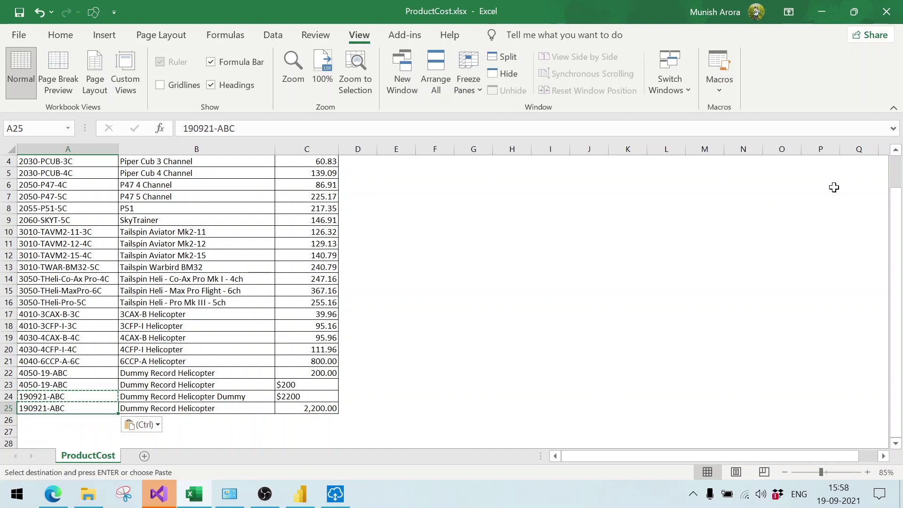
key(F2)
text(1)
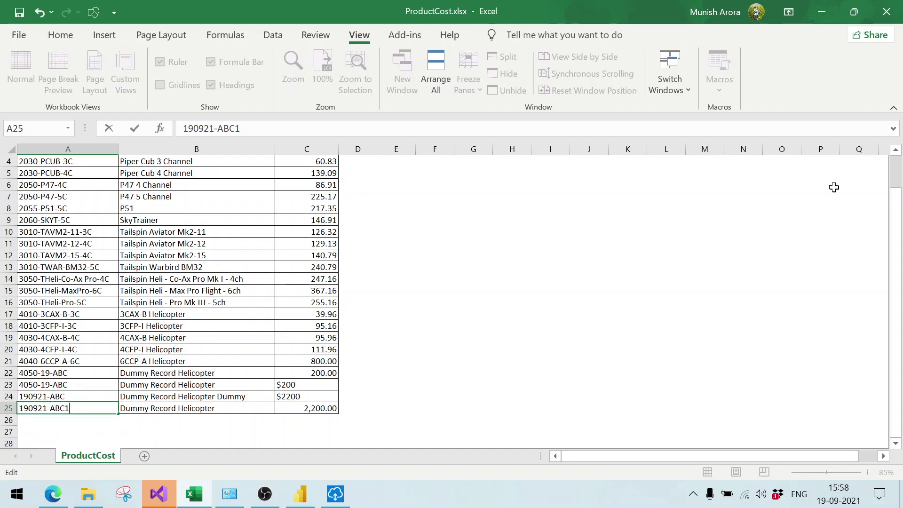
key(Return)
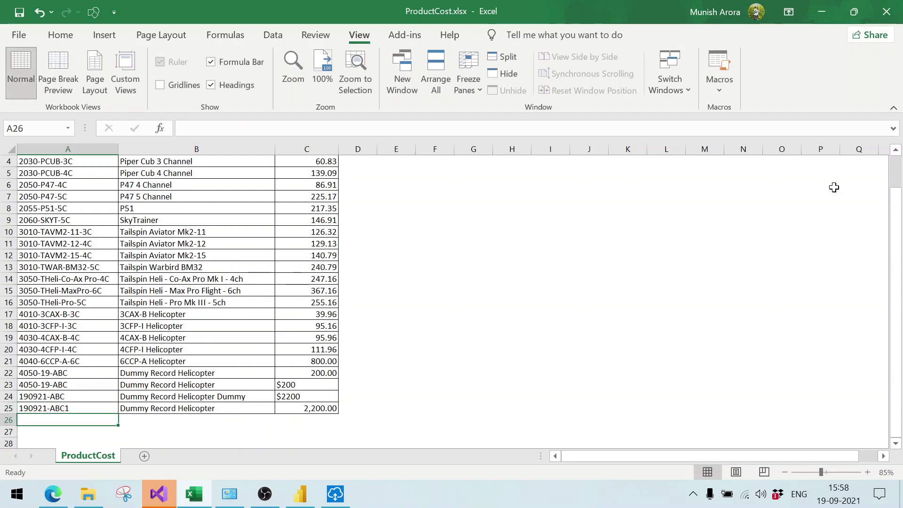
key(Up)
key(Up)
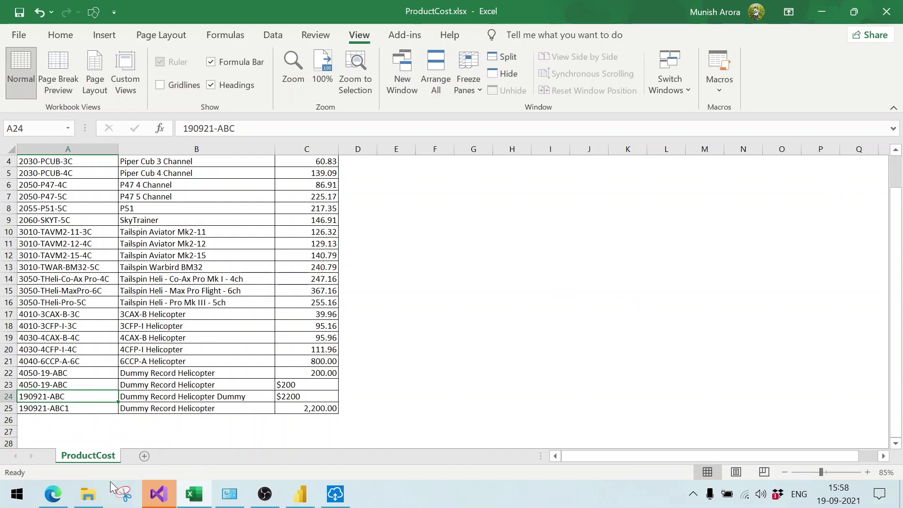
- Review the Product Cost dataset's scheduled refresh settings, then go back to My workspace
click(65, 496)
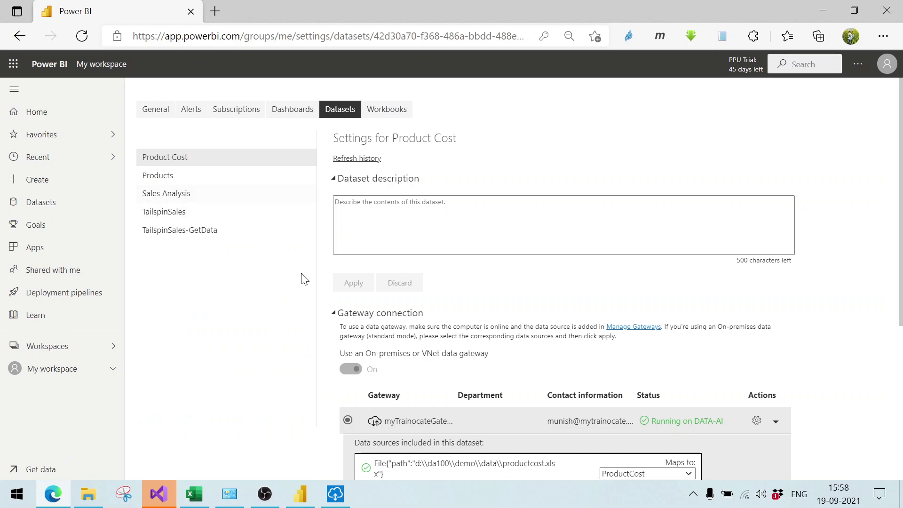
scroll(477, 292, down, 5)
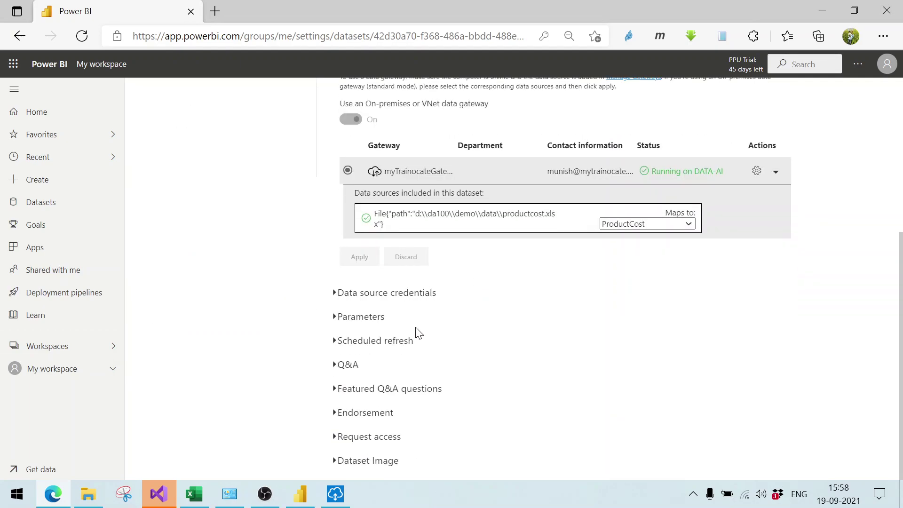
click(376, 346)
scroll(456, 323, down, 1)
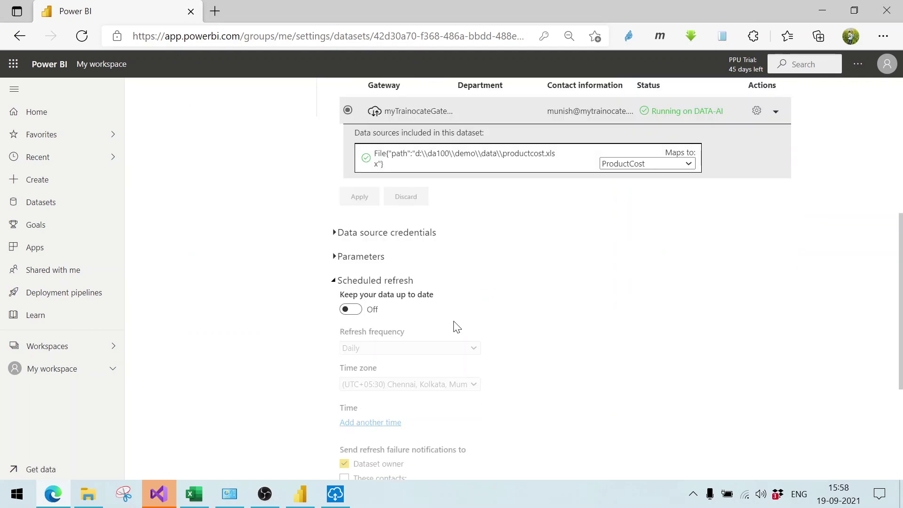
scroll(459, 325, up, 6)
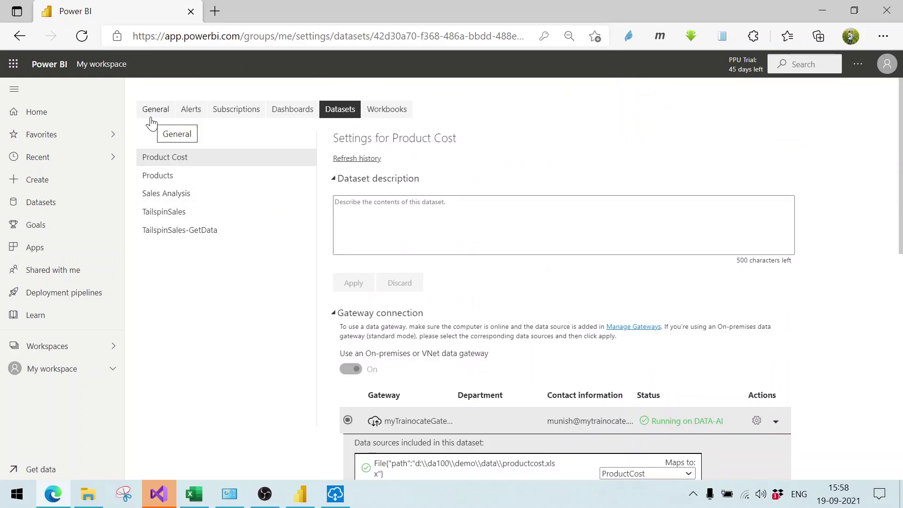
click(64, 343)
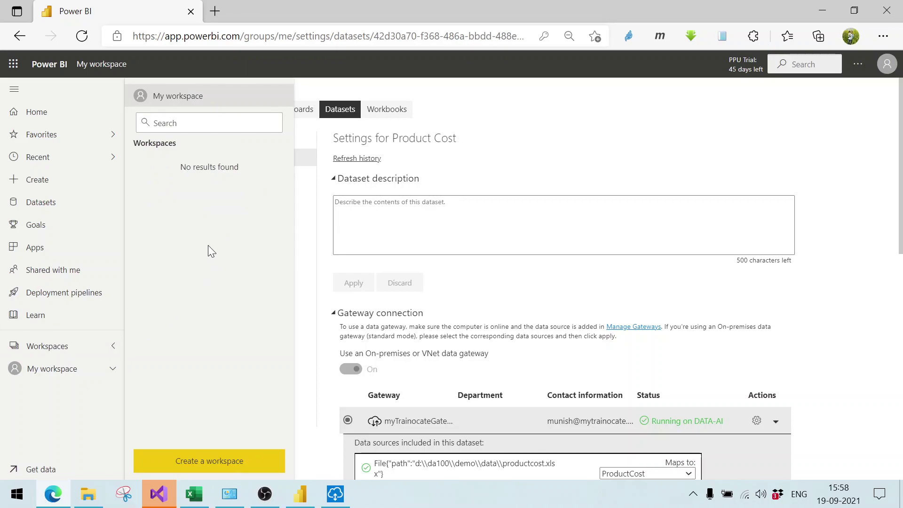
click(178, 96)
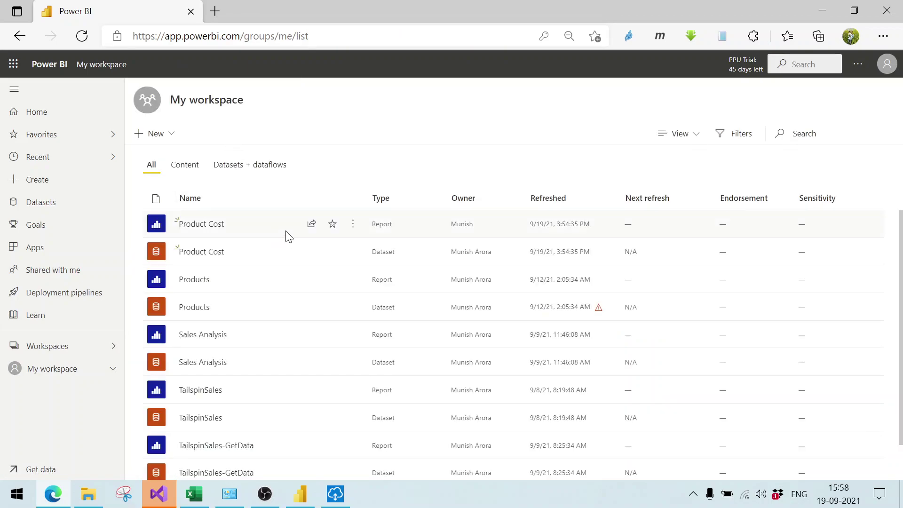
- Trigger an on-demand refresh of the Product Cost dataset
click(186, 164)
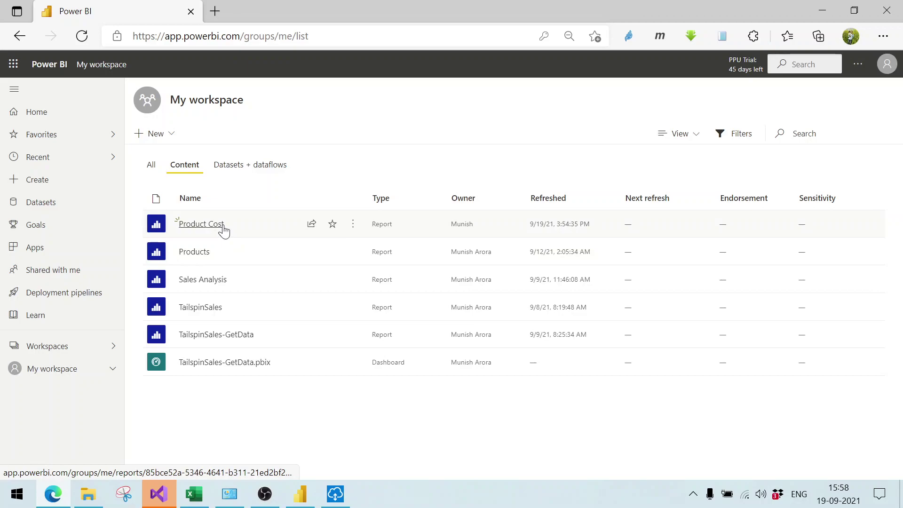
click(238, 170)
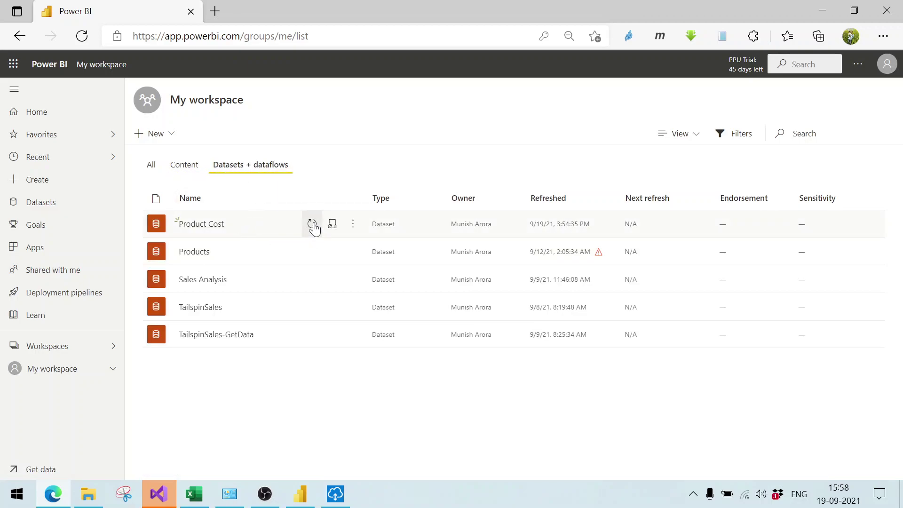
click(312, 225)
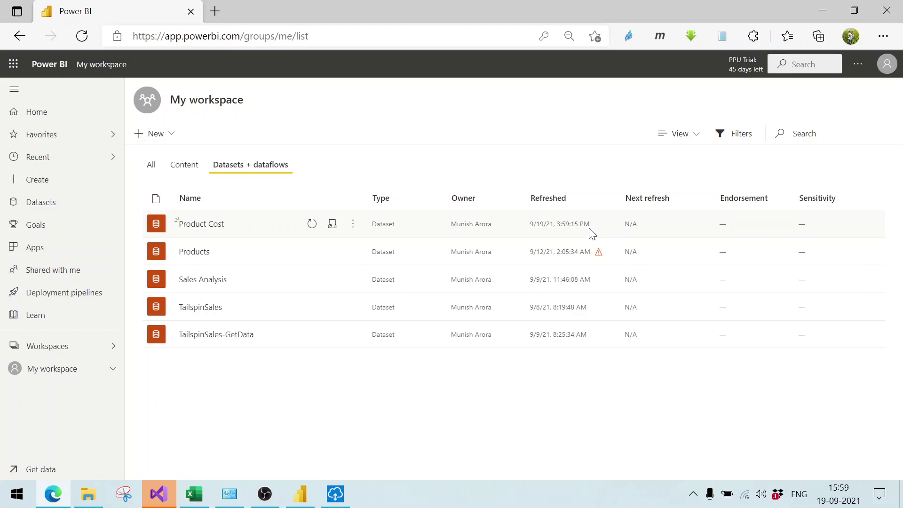
- Return to My workspace and open the Product Cost report from its reports list
click(64, 346)
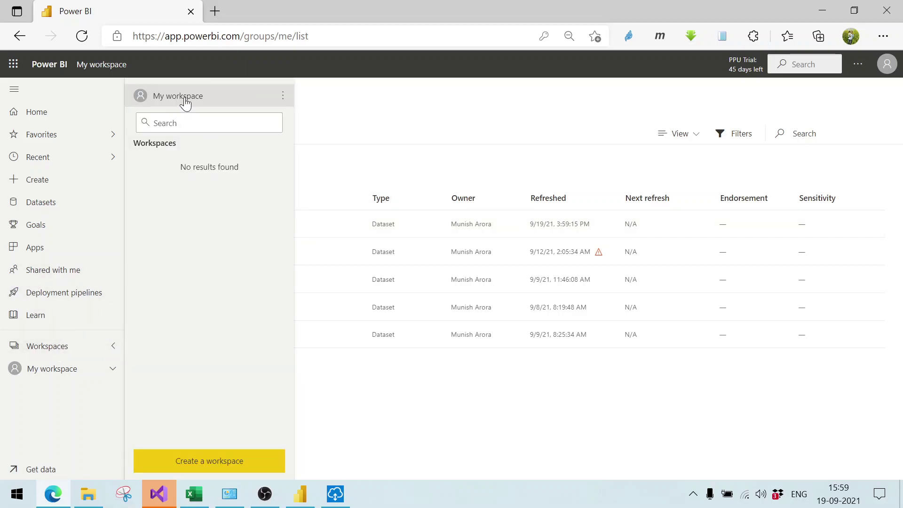
click(185, 96)
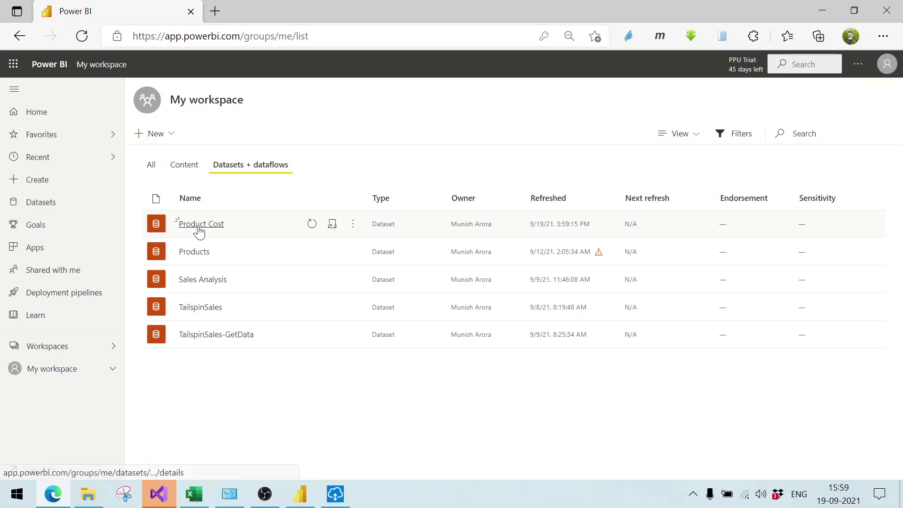
click(181, 172)
click(201, 224)
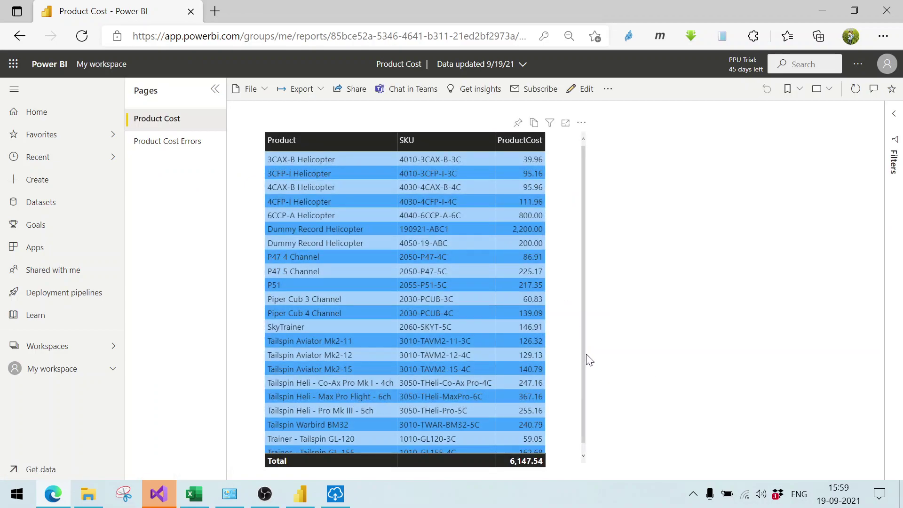
- Reload the report and scroll the table to show both Dummy Record Helicopter rows and the 6,147.54 total
drag(583, 356, 580, 404)
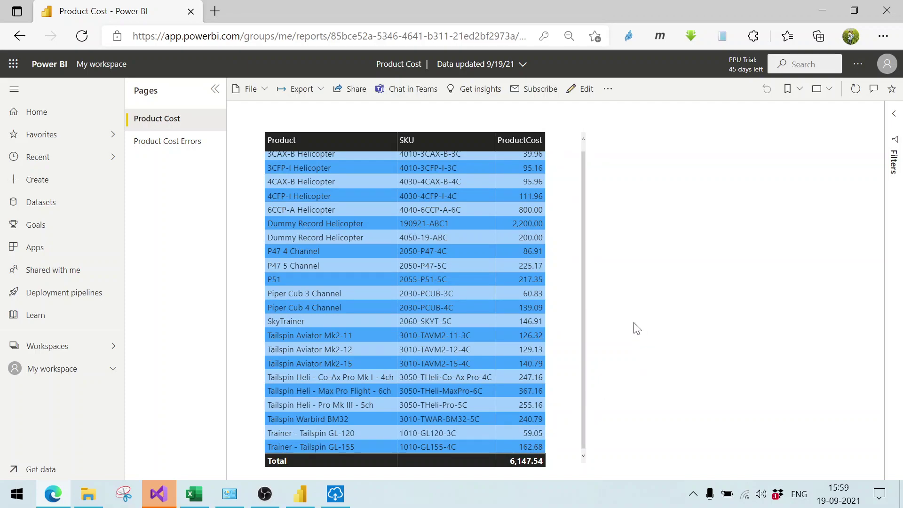
key(F5)
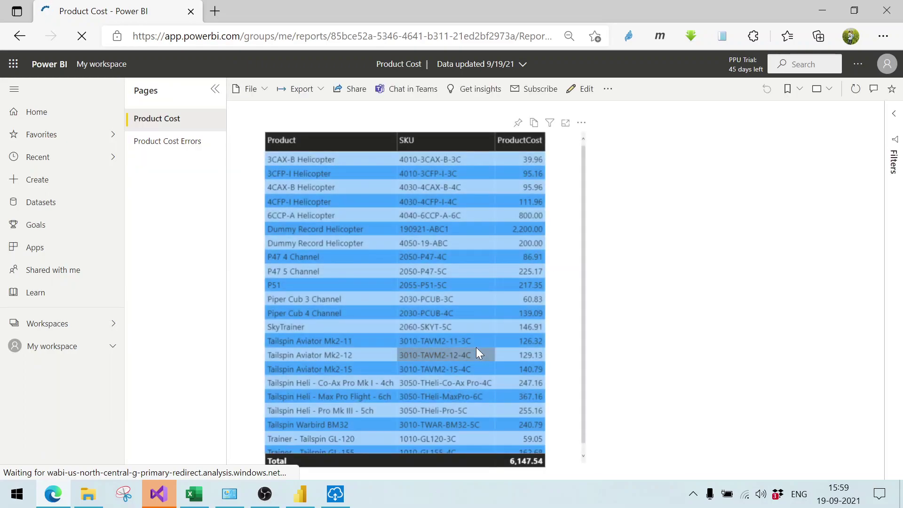
click(584, 449)
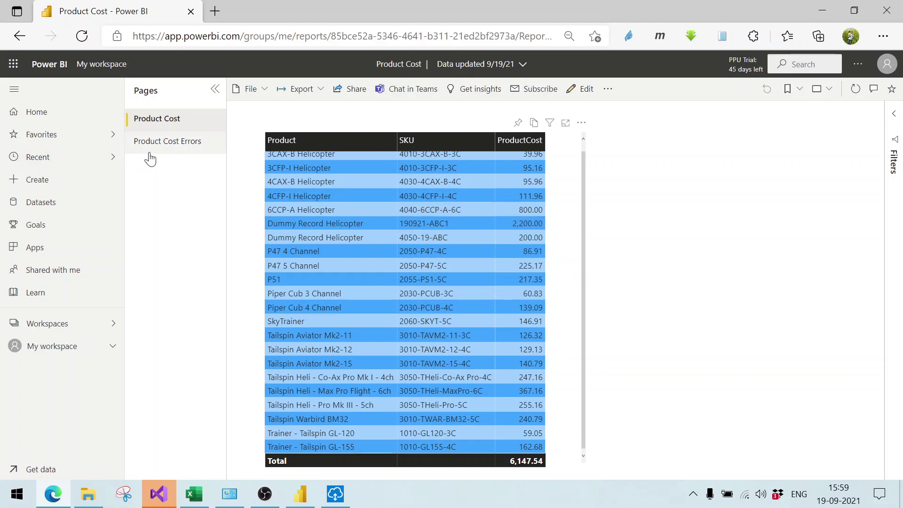
- Show the Product Cost Errors page with its two error rows, including 190921-ABC at $2200
click(158, 143)
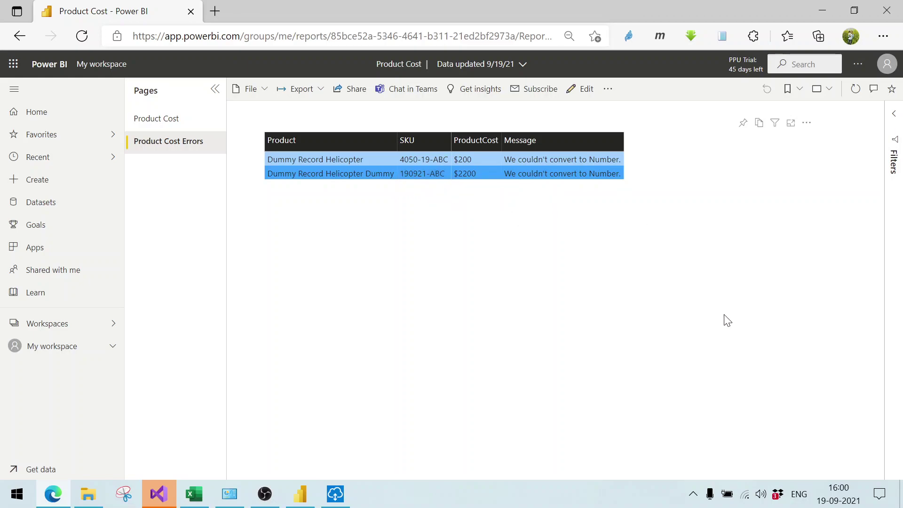
click(490, 487)
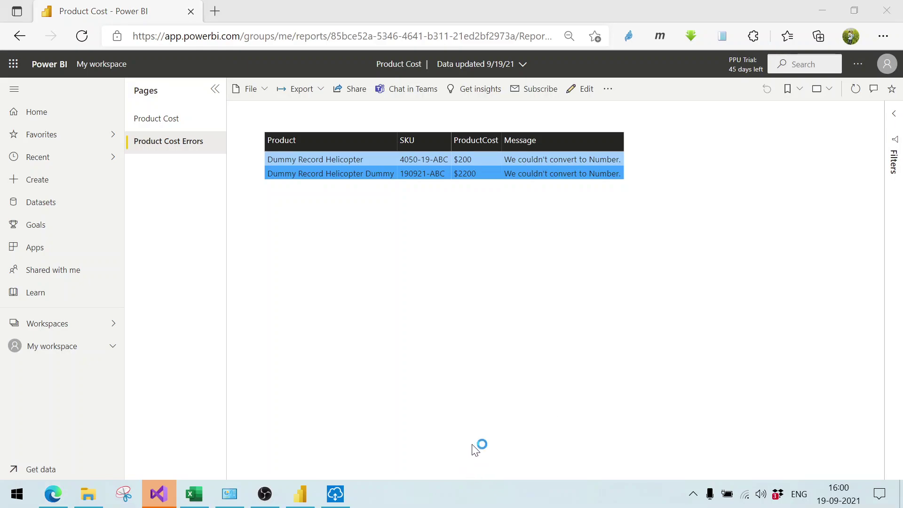